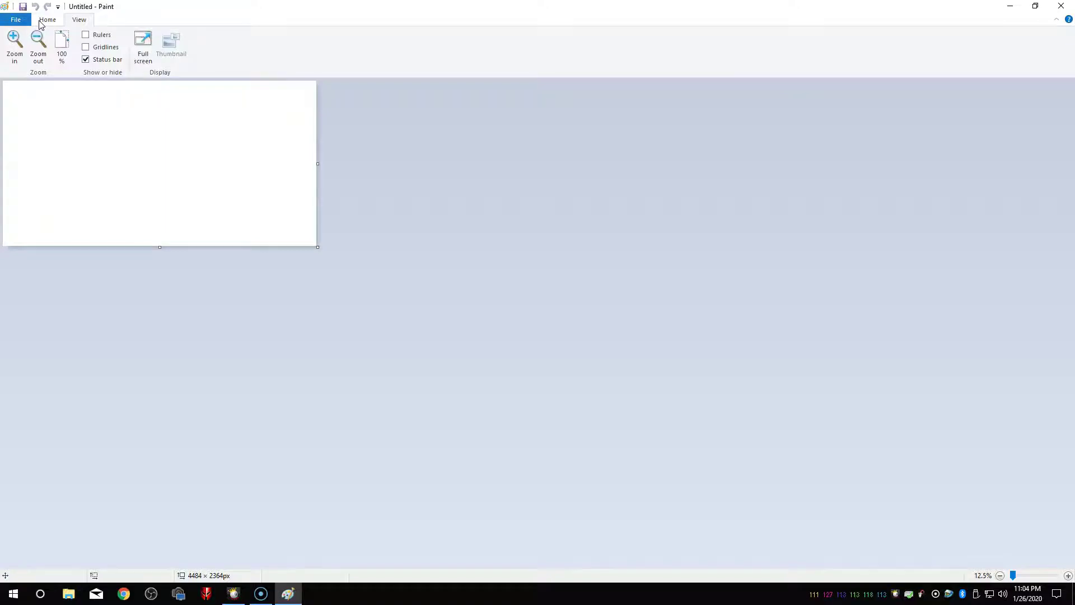
- Fill the blank canvas with black using the Fill tool
click(41, 22)
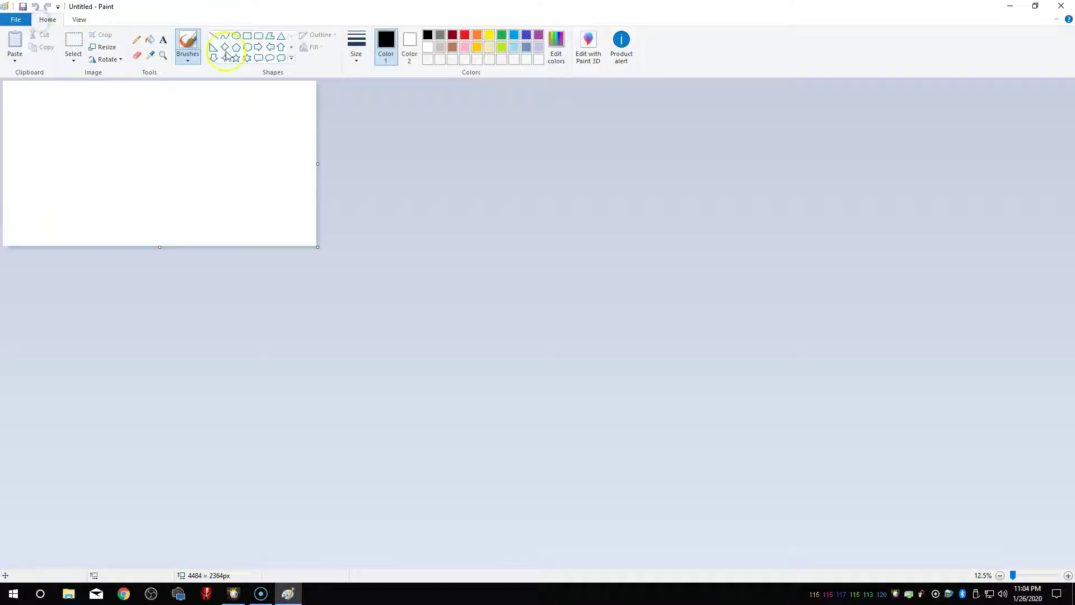
click(150, 40)
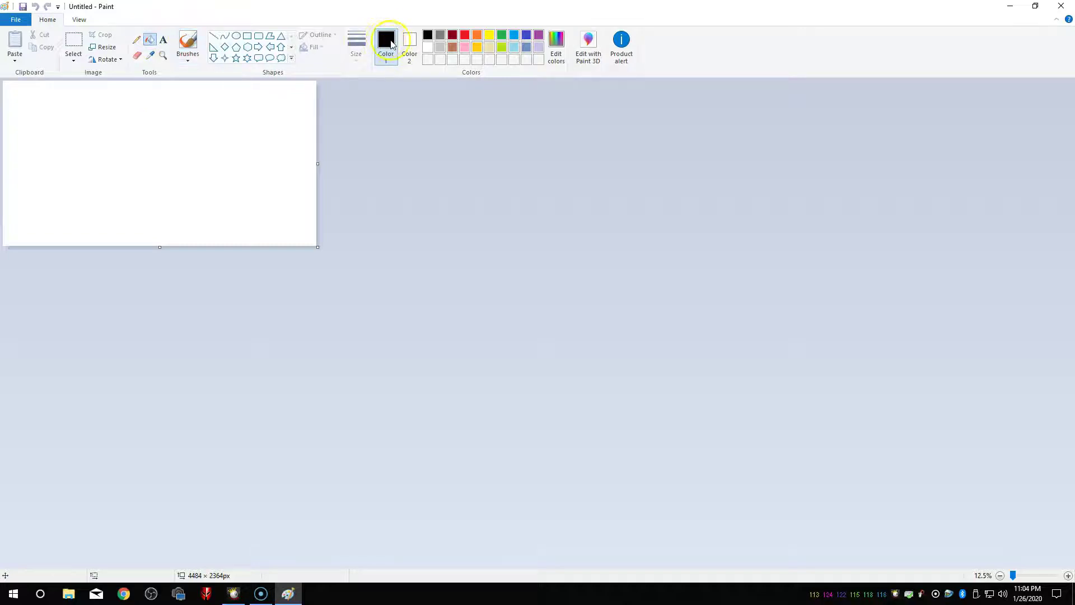
click(177, 147)
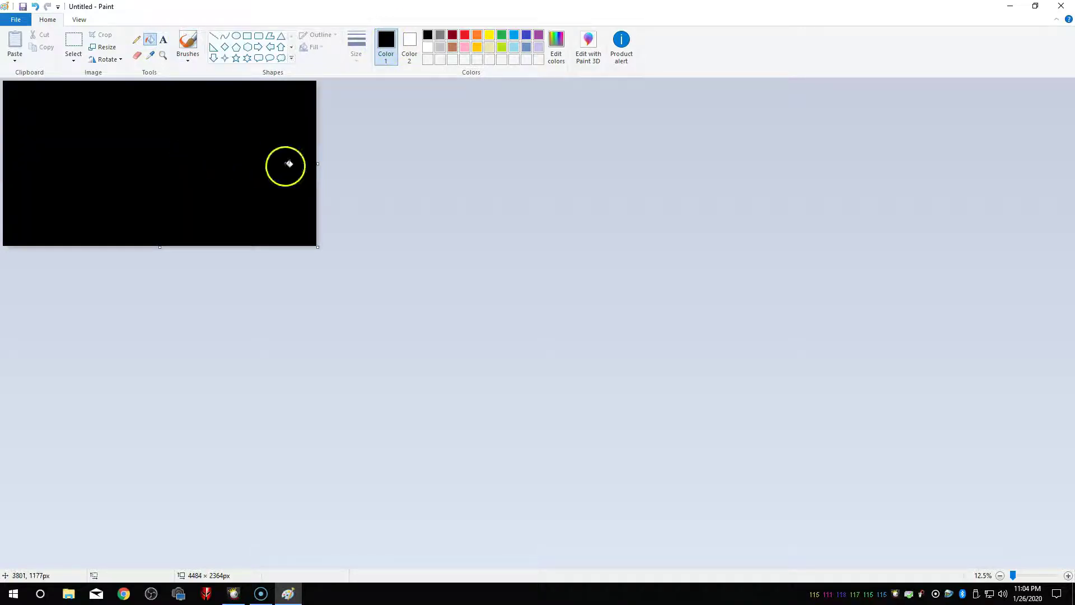
- Enlarge the canvas to 7200 × 4288 px and fill the added white area with black
drag(318, 168, 495, 185)
drag(249, 247, 282, 380)
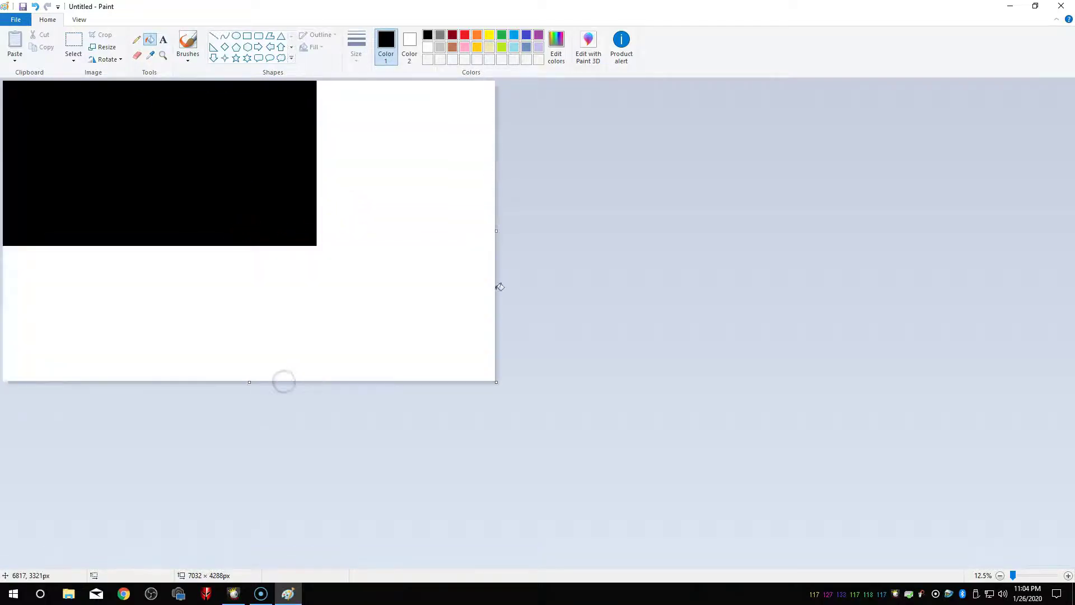
drag(495, 231, 506, 232)
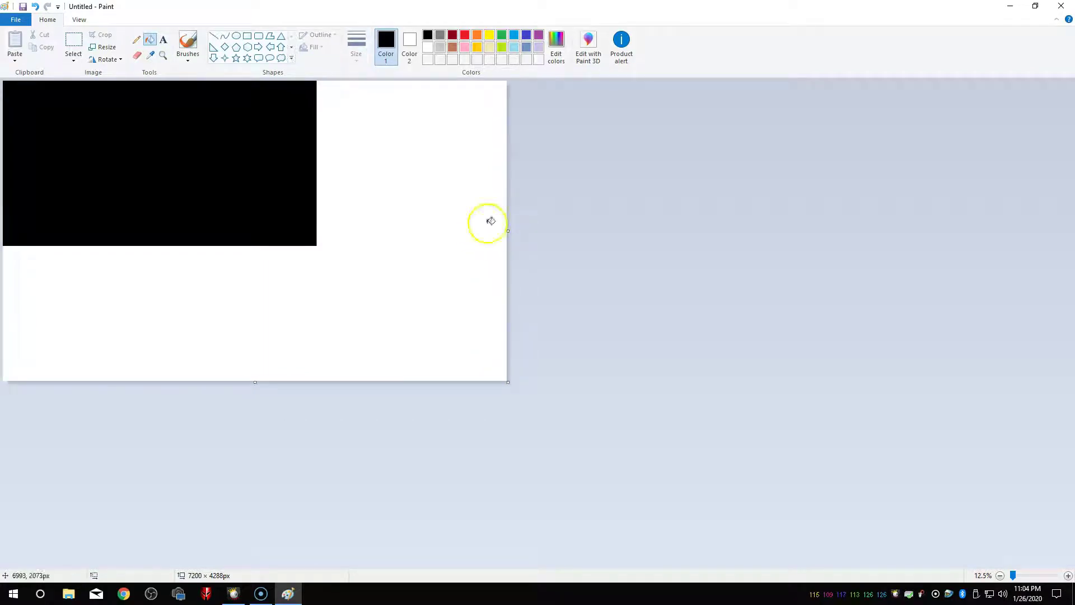
click(374, 168)
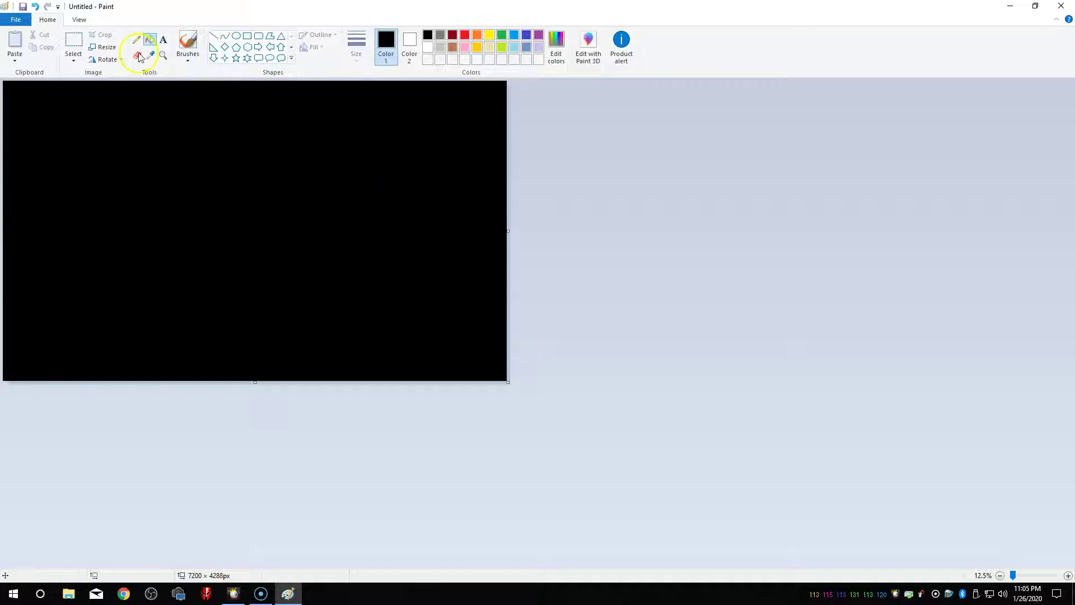
- Save the black image to the Desktop as a PNG picture named "blk wallpaper"
click(18, 21)
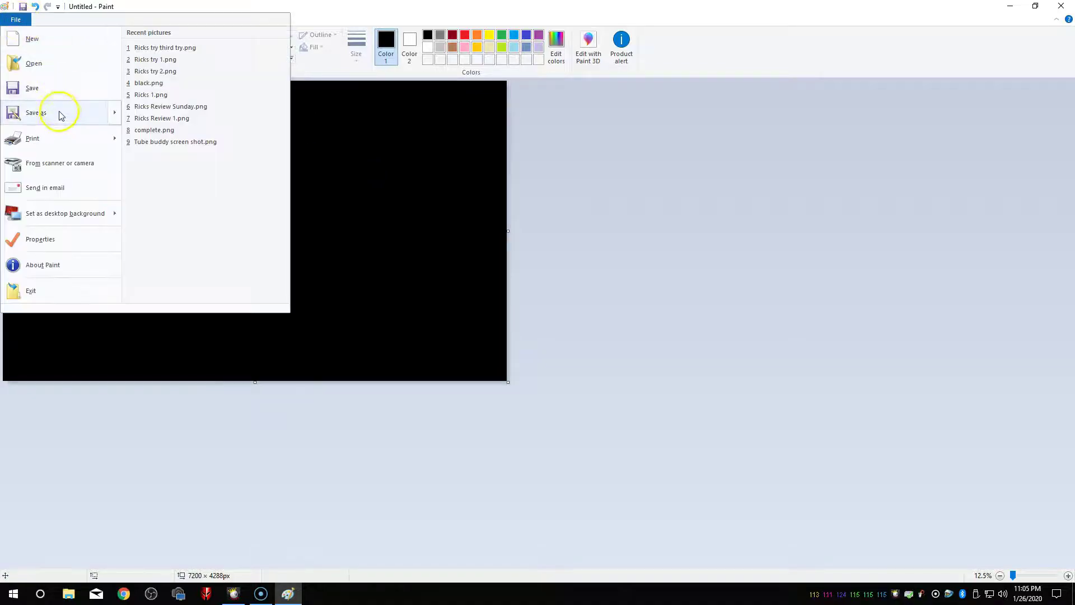
mouse_move(62, 112)
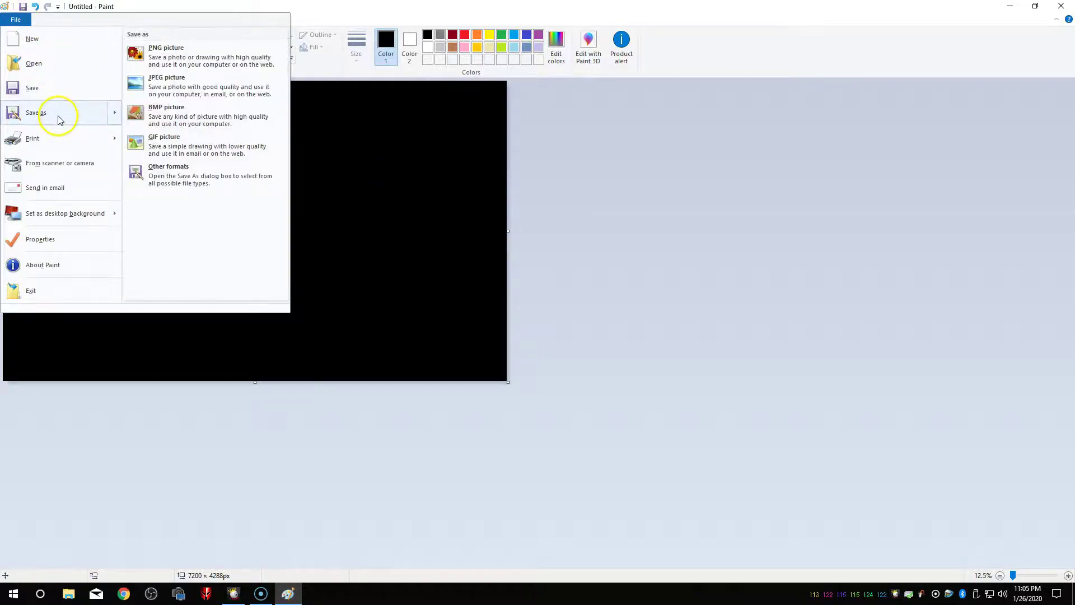
click(165, 66)
text(blk wallpaper)
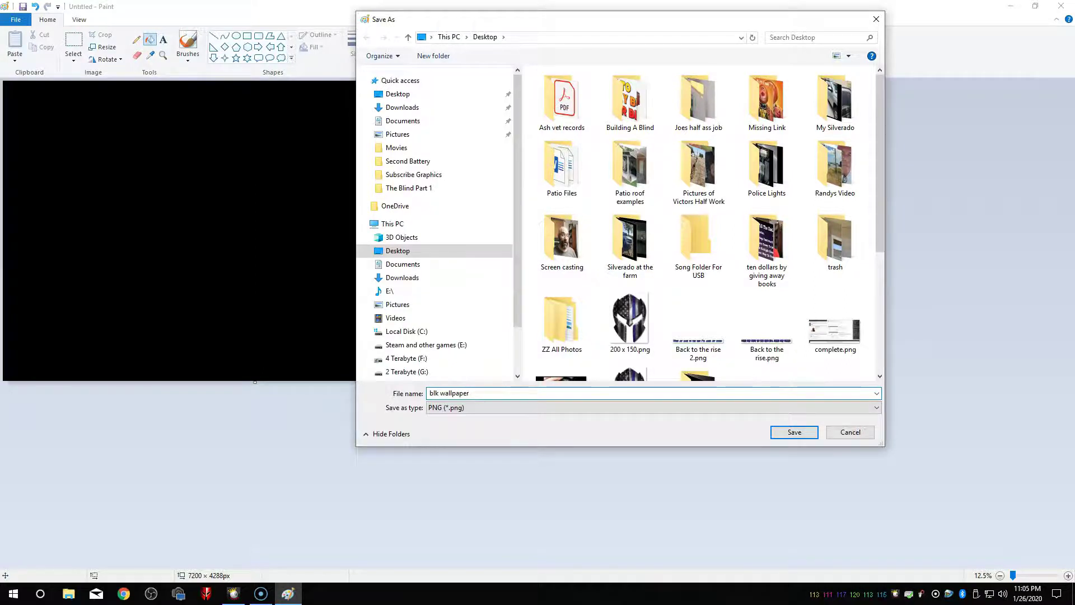
key(Return)
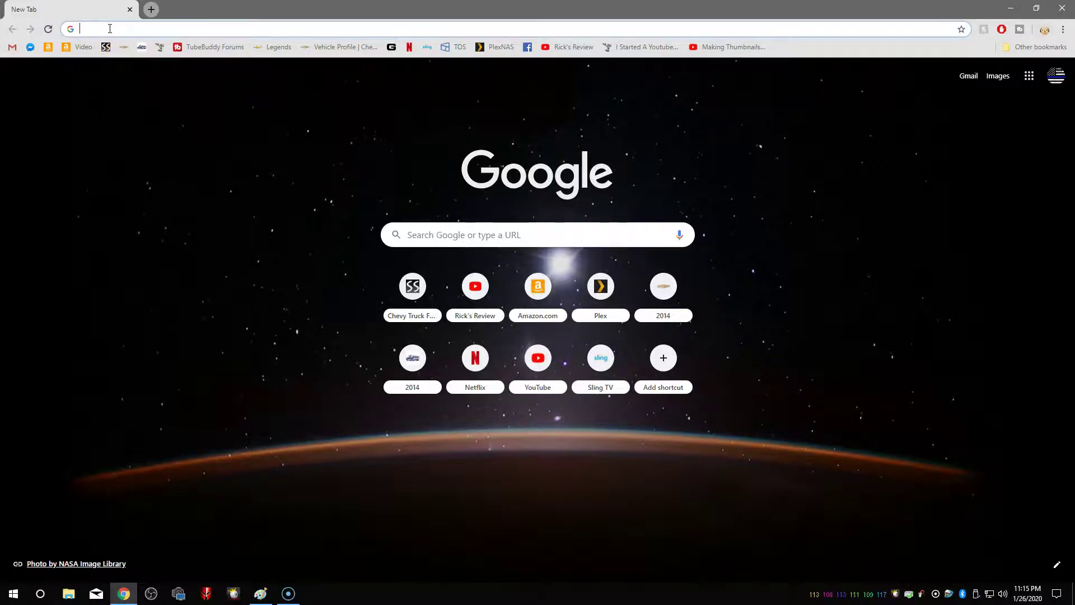
- In Chrome, go to the Cool Text website and open the Sugar text generator from the recommended logo styles
text(cooltext)
key(Return)
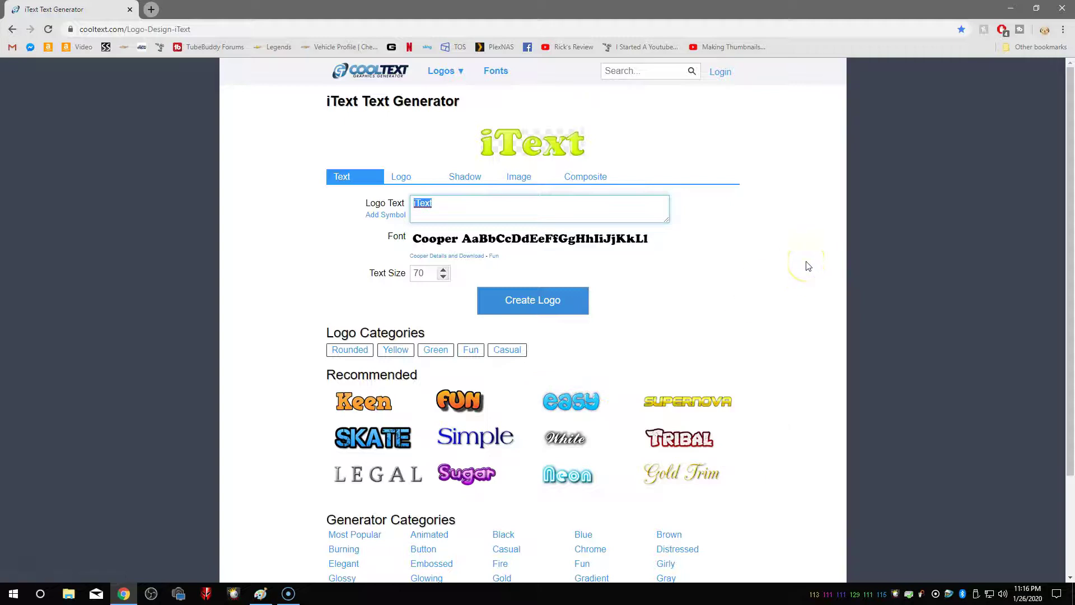
scroll(806, 265, down, 2)
mouse_move(451, 361)
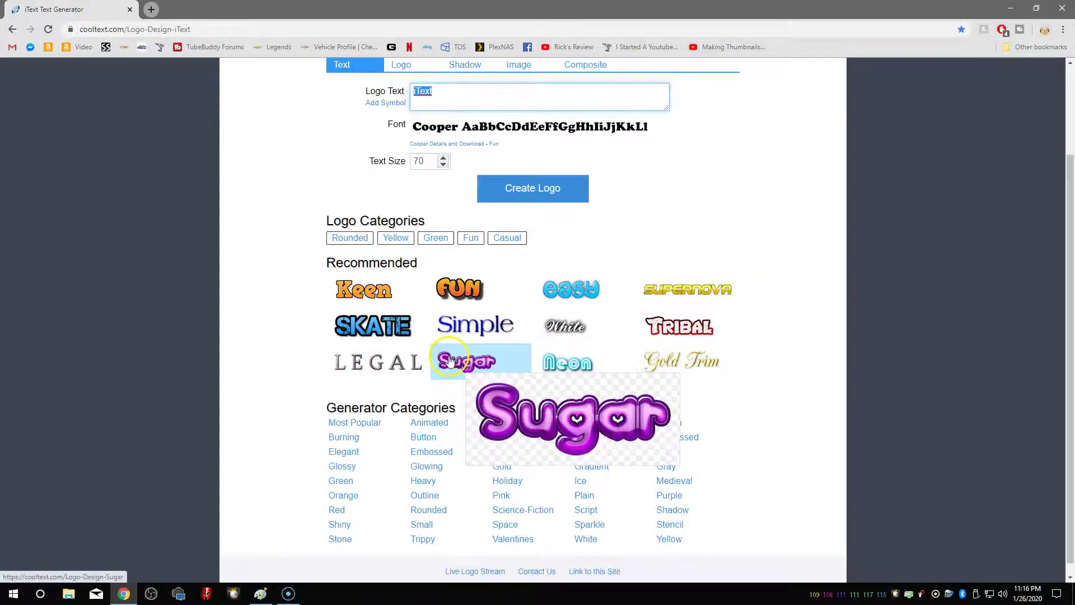
click(451, 361)
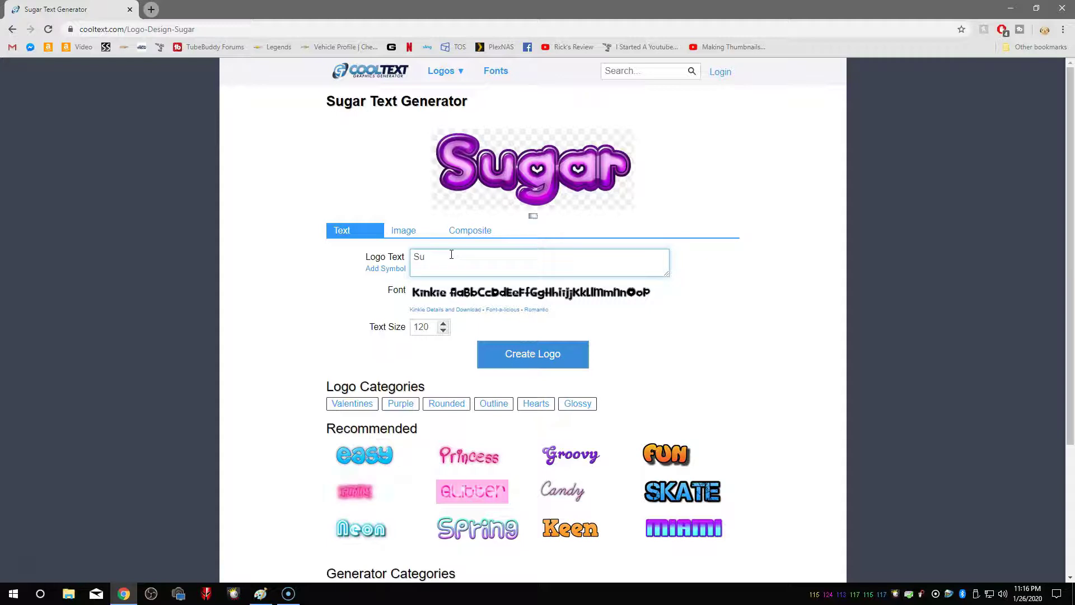
- Set the Sugar logo text to "Sugary Treats Cause Cavities"
text(Sugary )
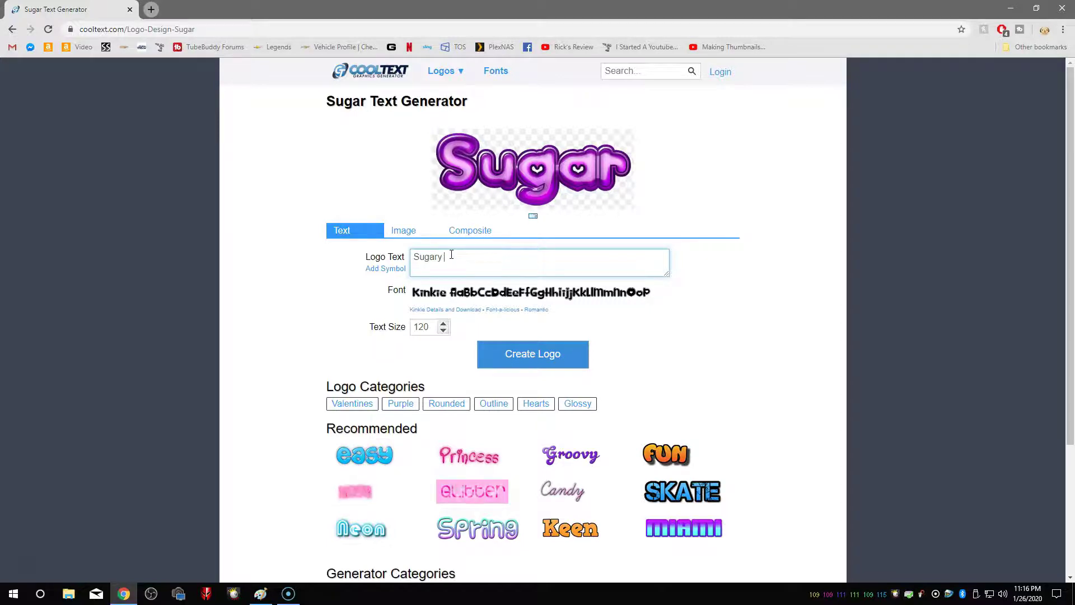
text(Treat)
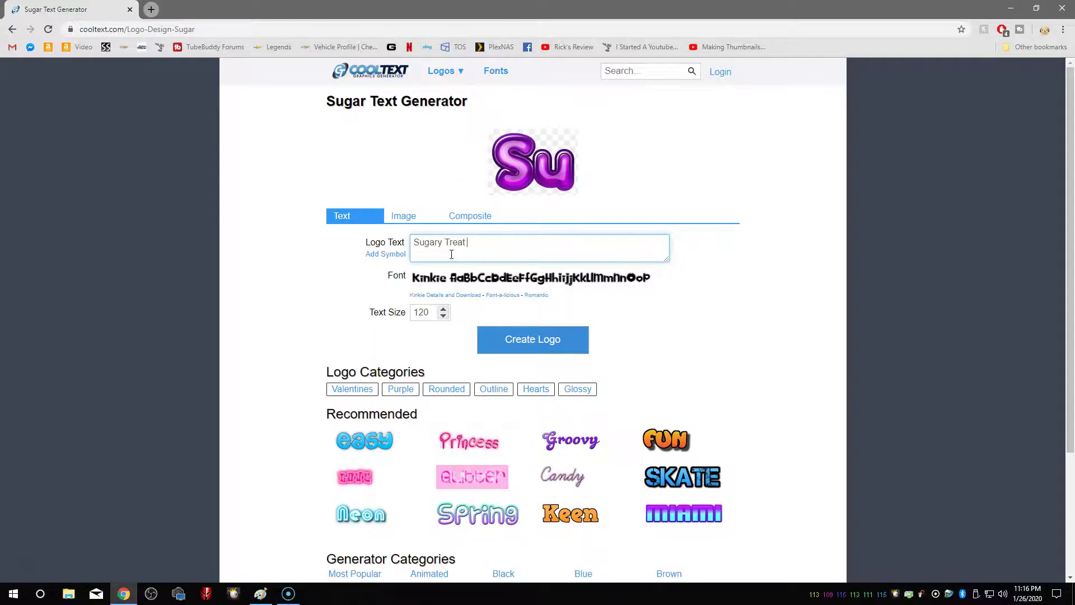
text( Cause Cavities)
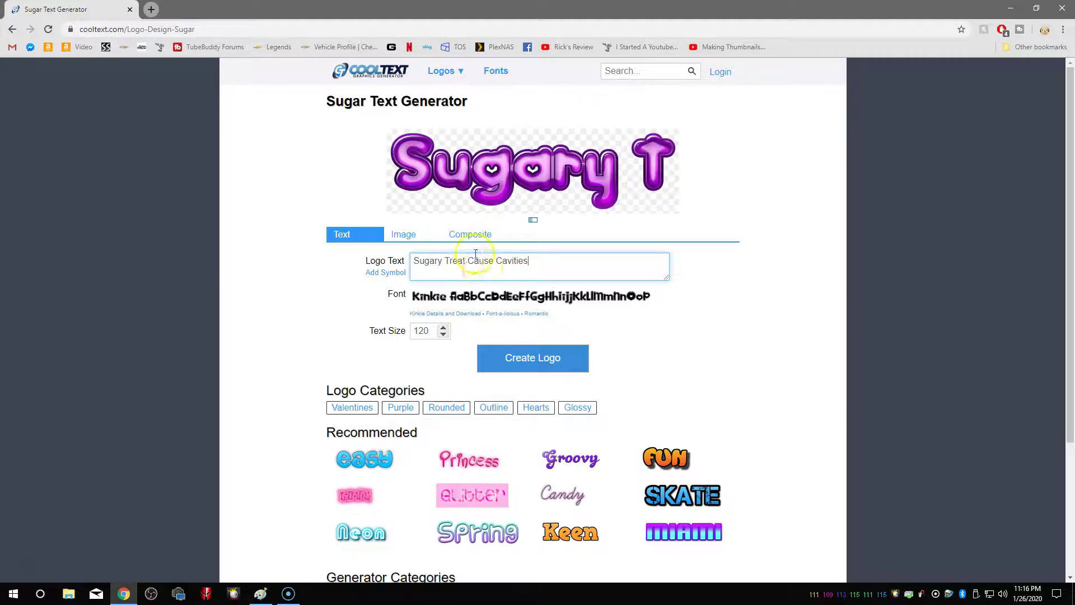
click(467, 262)
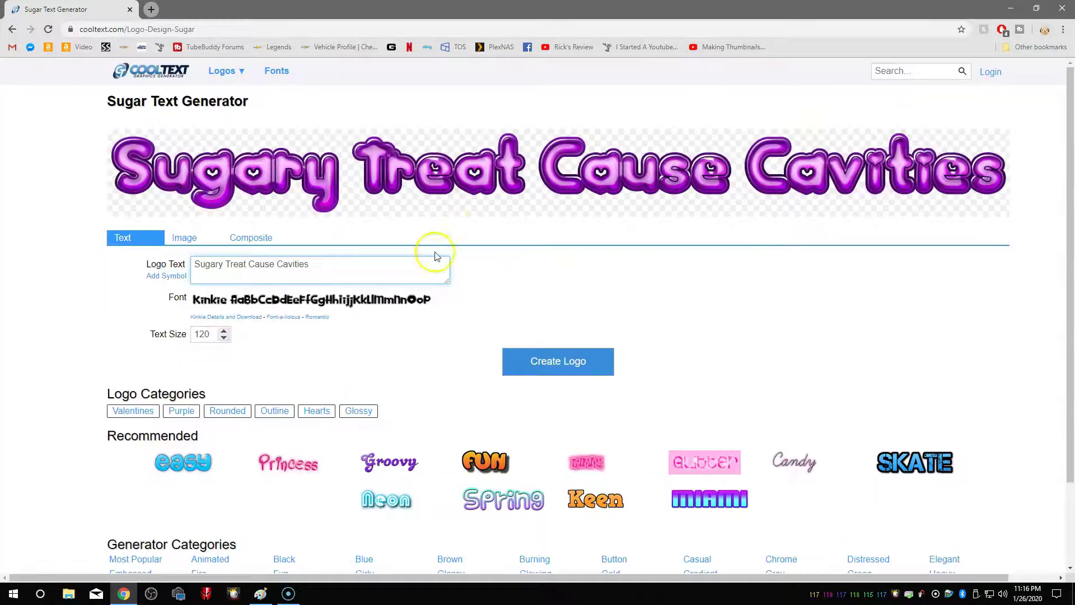
click(245, 269)
text(s)
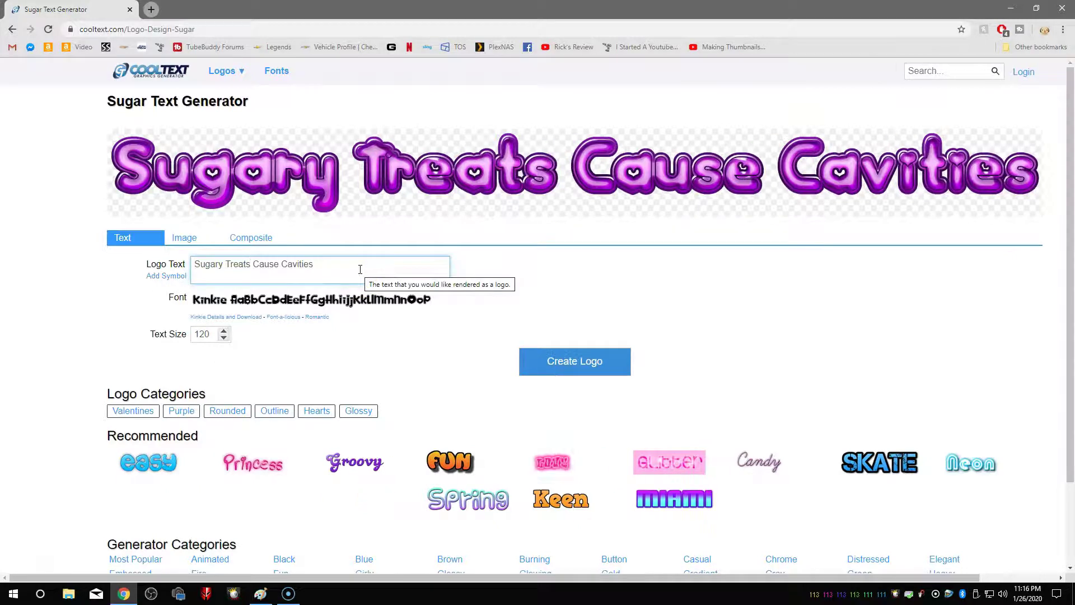
- Save the "Sugary Treats Cause Cavities" logo image to the Desktop as a PNG under its suggested file name
right_click(398, 186)
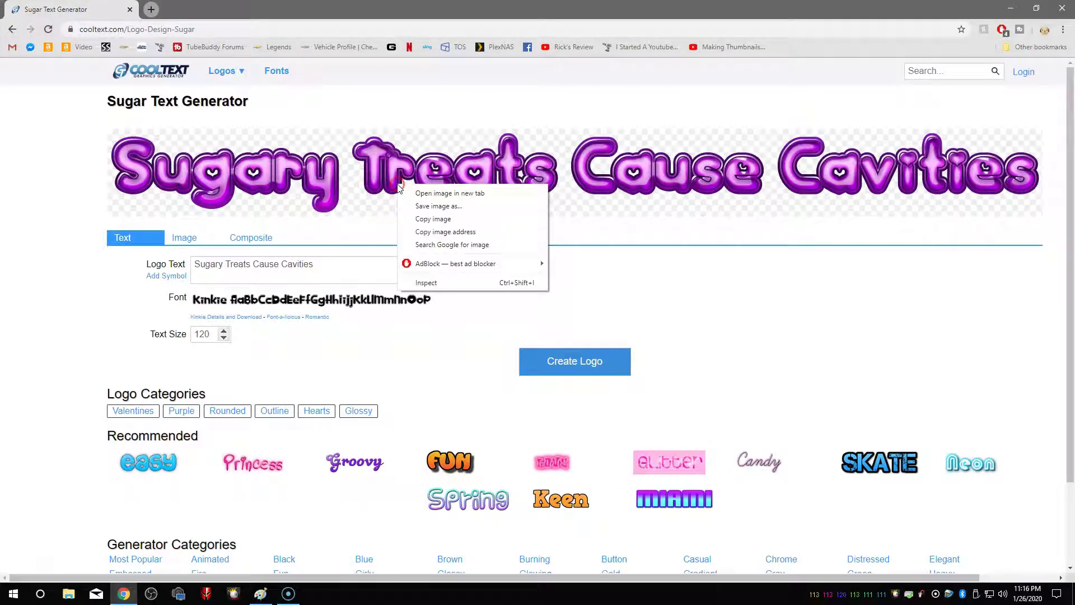
click(431, 207)
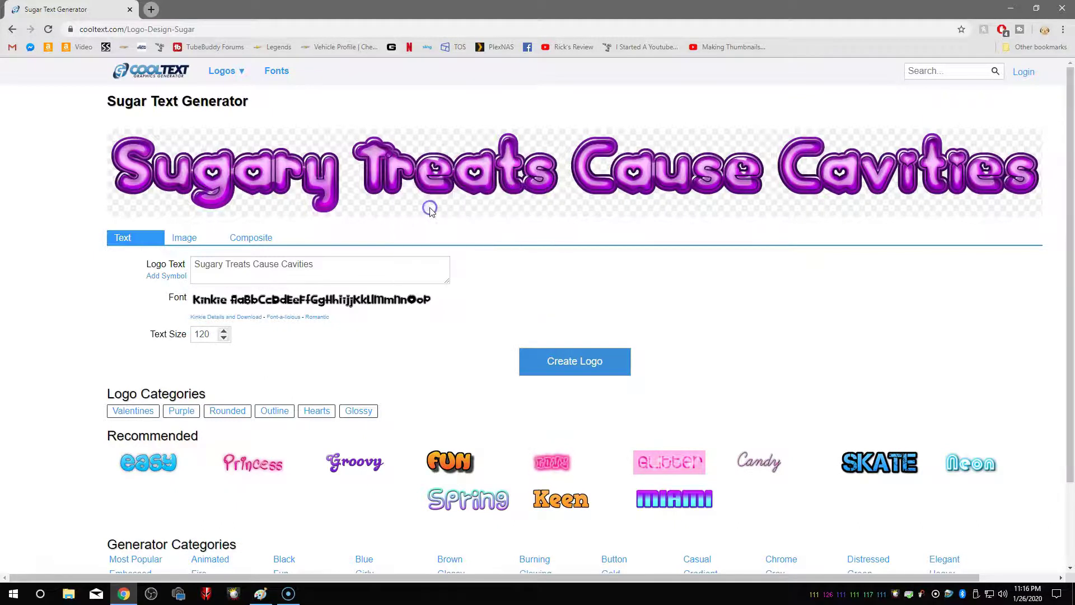
click(639, 564)
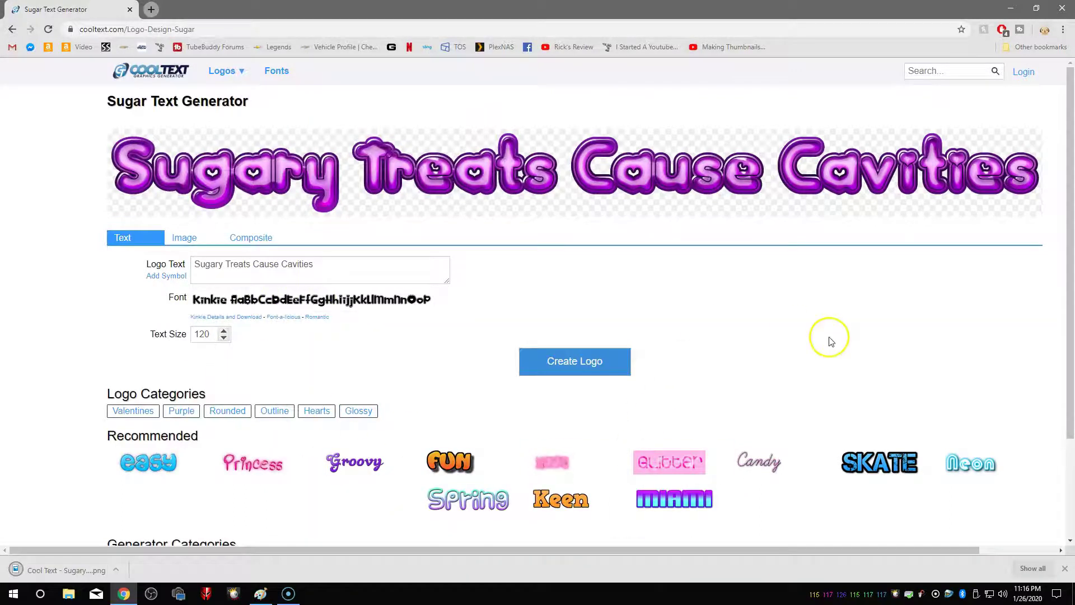
- Create a logo in the recommended Spring style with the text "Brush Often" at text size 120
scroll(829, 338, down, 1)
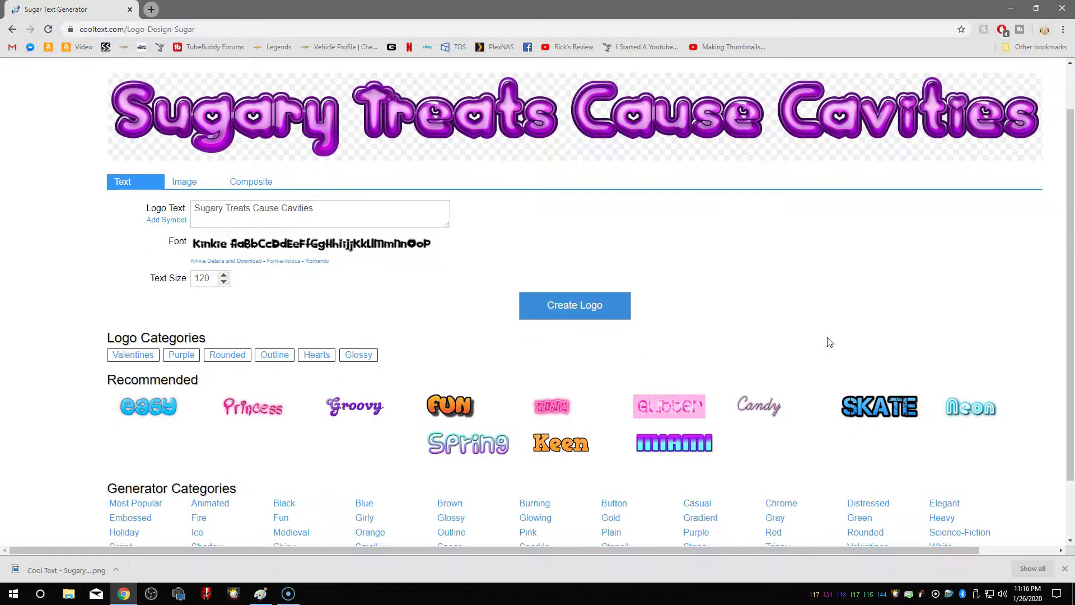
click(464, 446)
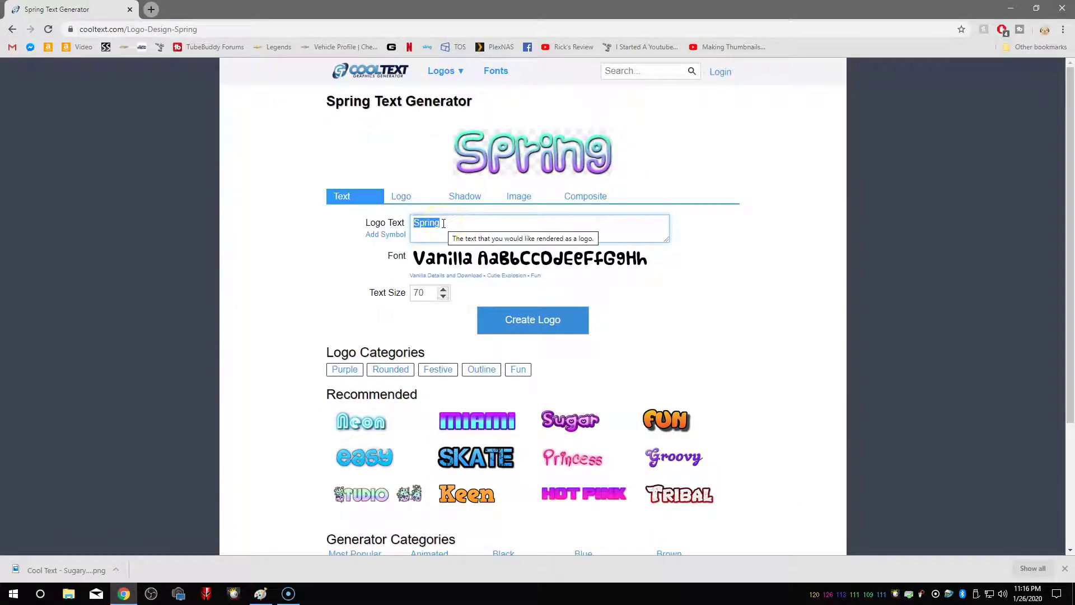
text(Brush Ofter)
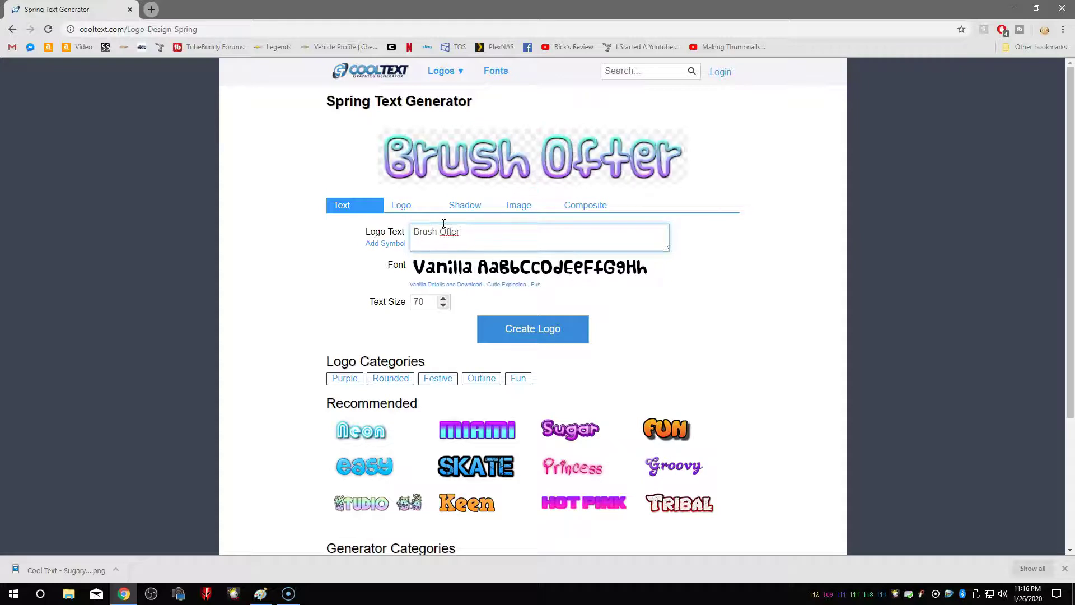
click(468, 235)
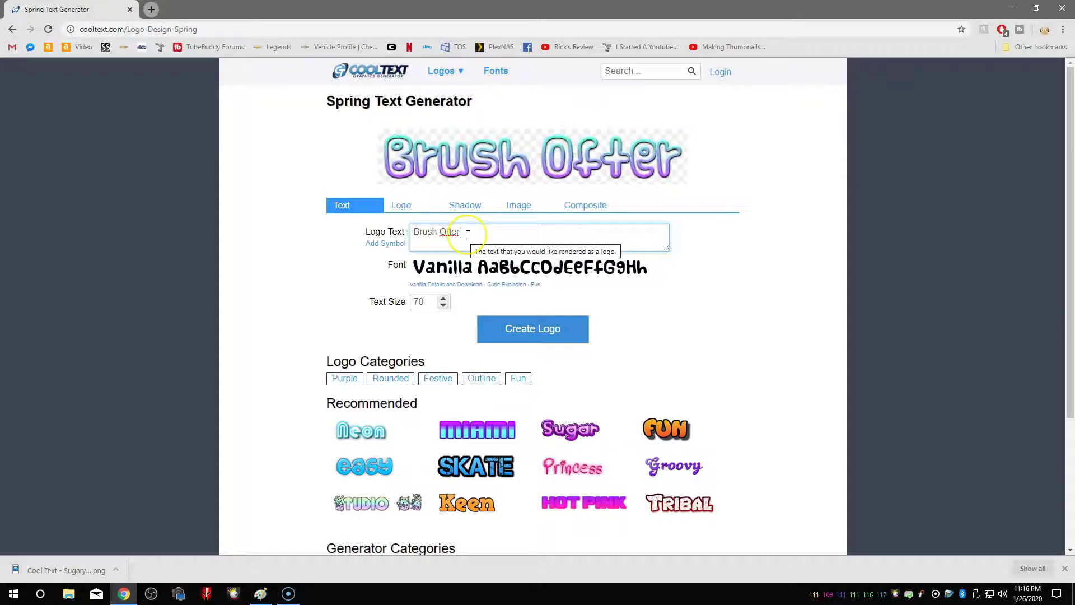
text(n)
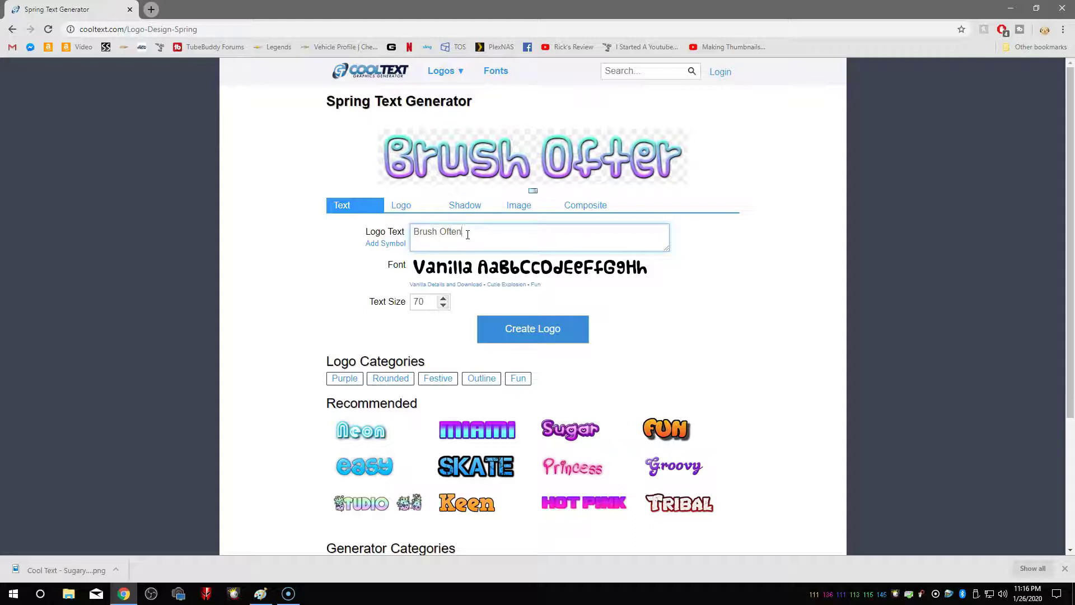
click(426, 302)
drag(425, 301, 376, 299)
click(296, 268)
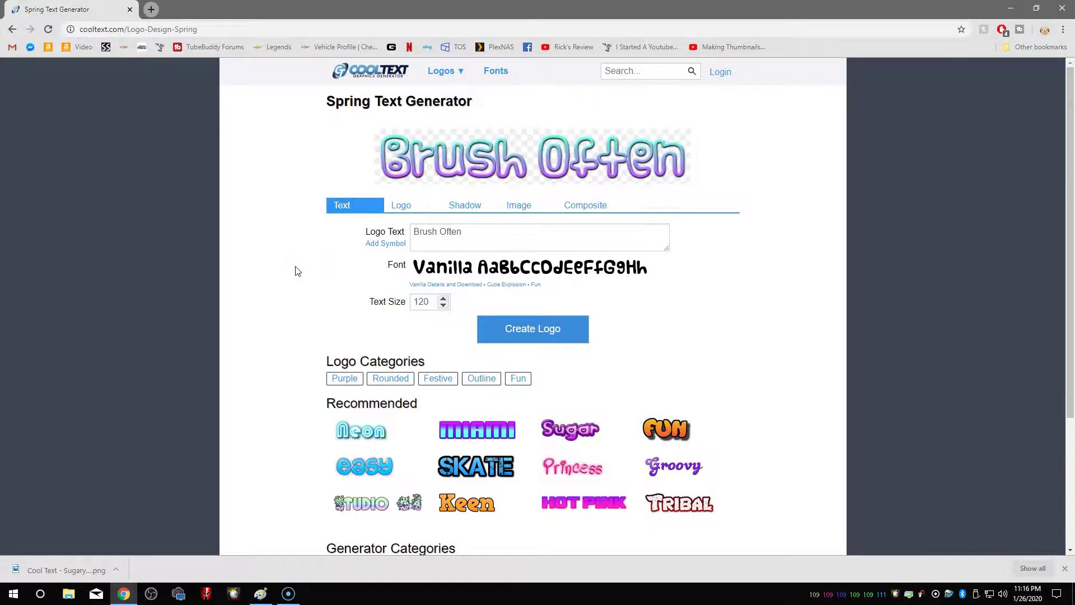
- Save the "Brush Often" logo image to the Desktop as a PNG under its suggested file name
right_click(471, 189)
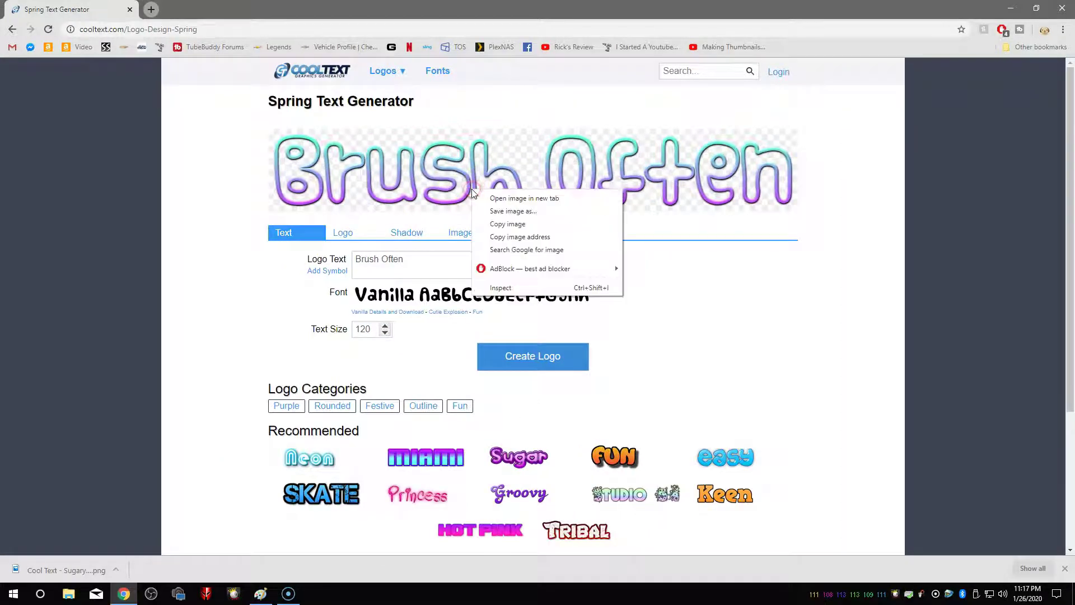
click(501, 215)
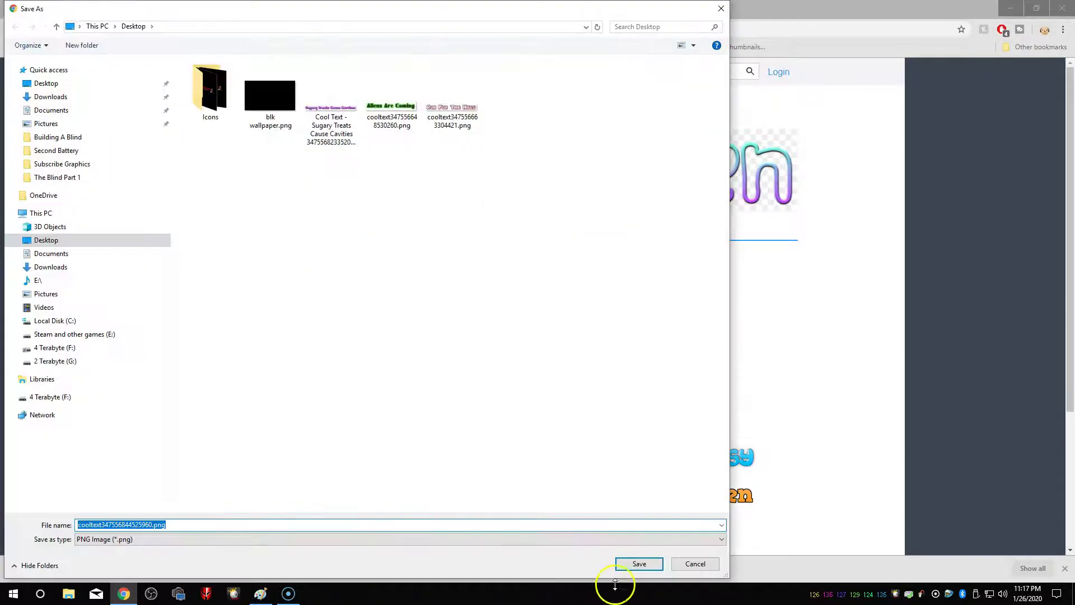
click(637, 567)
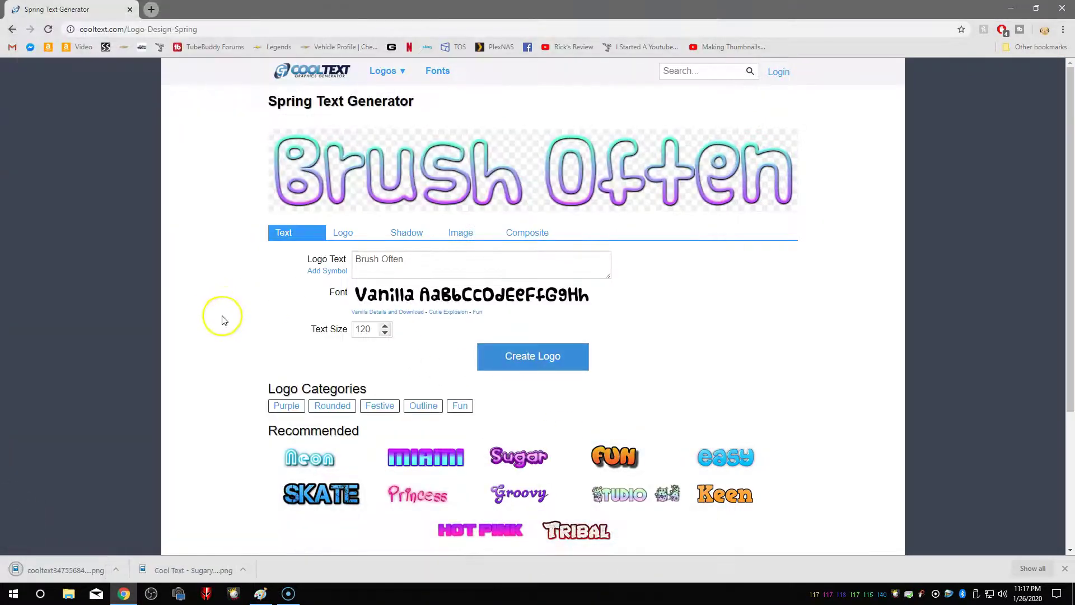
- Create a logo in the recommended Fun style with the text "But Have Fun" at text size 150
scroll(222, 317, down, 1)
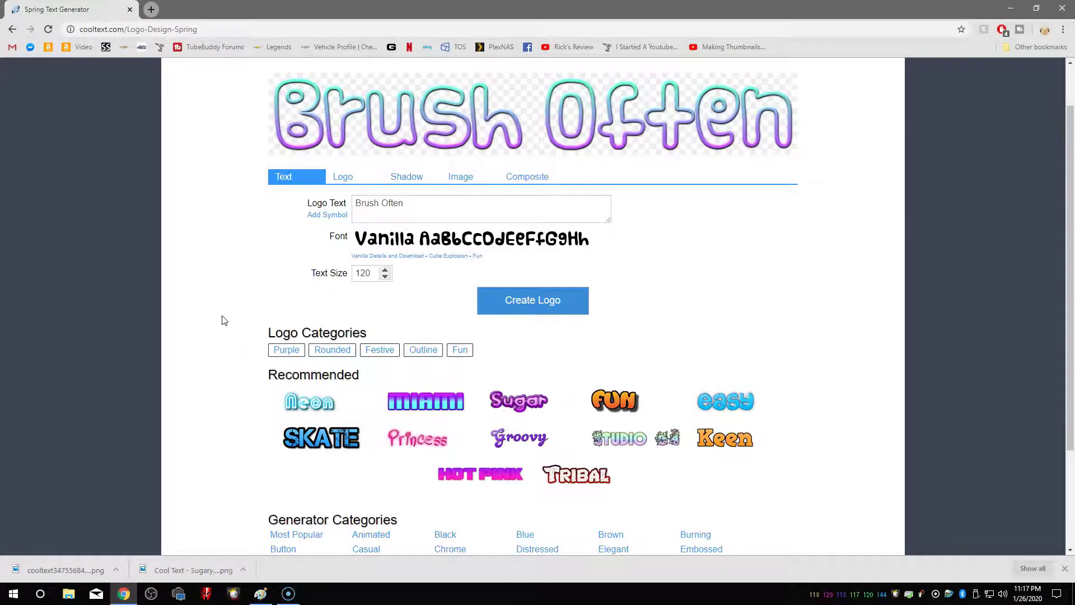
click(603, 403)
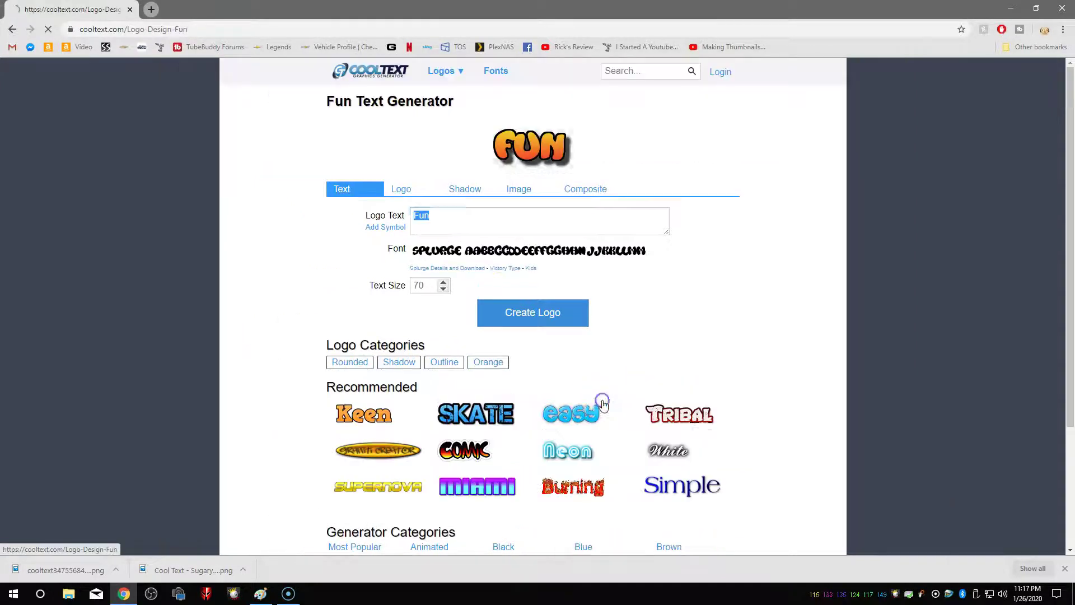
text(But Have Fun)
drag(429, 300, 376, 288)
text(150)
click(315, 268)
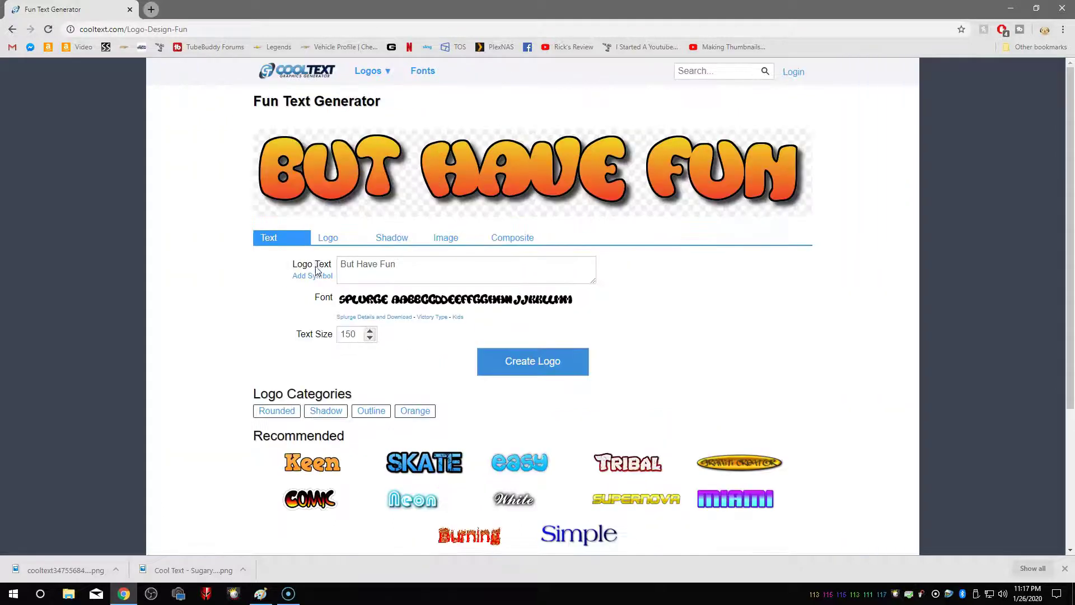
- Save the "But Have Fun" logo image to the Desktop as a PNG under its suggested file name
right_click(452, 175)
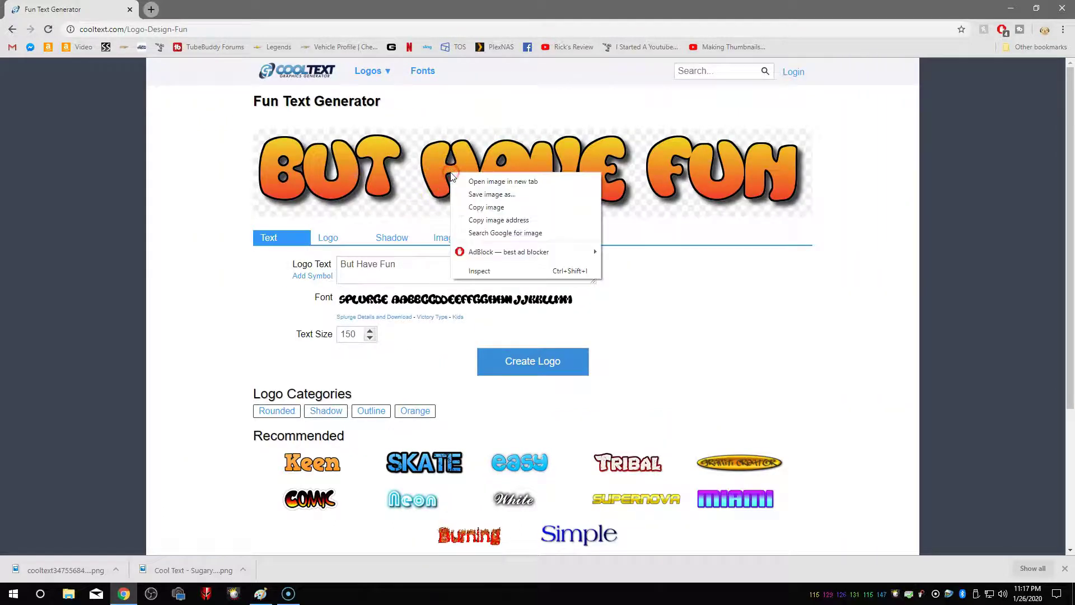
click(480, 194)
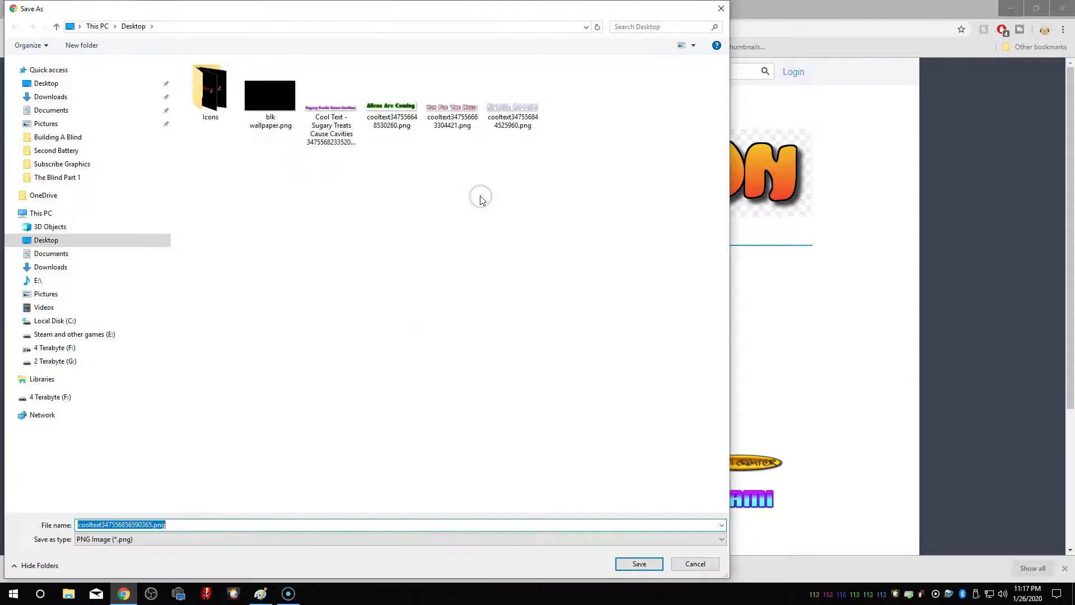
click(652, 570)
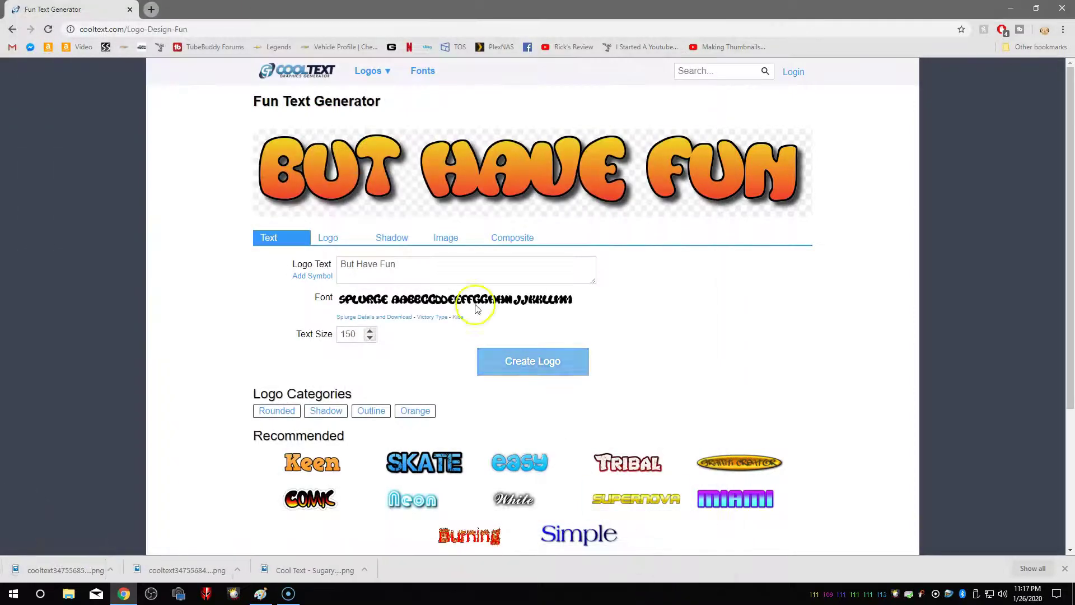
- Search Google for "tooth brush clipart" and show the image results for toothbrush clipart
click(208, 30)
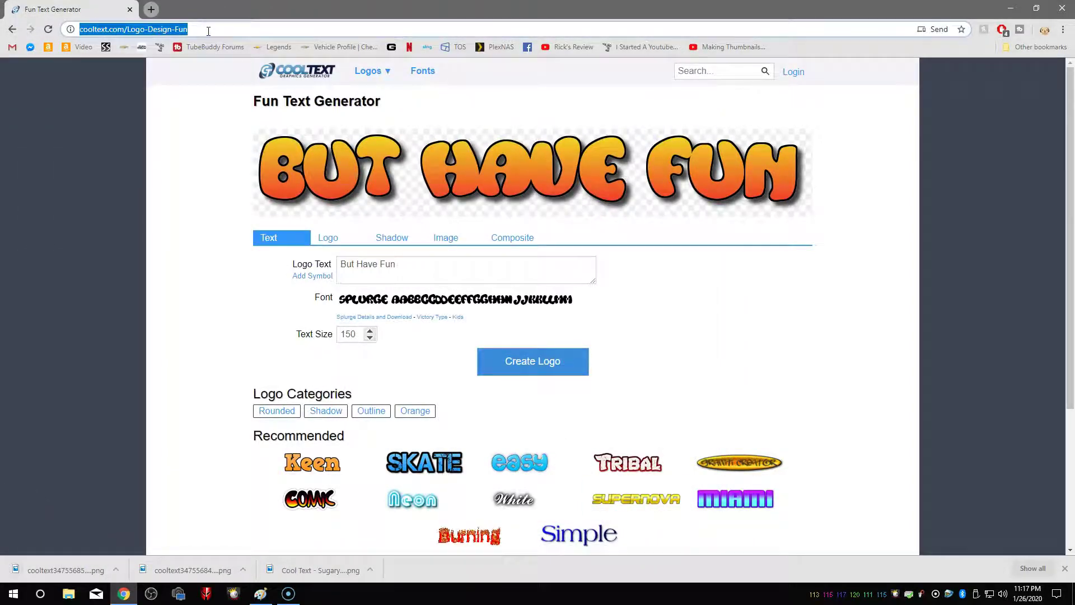
text(t)
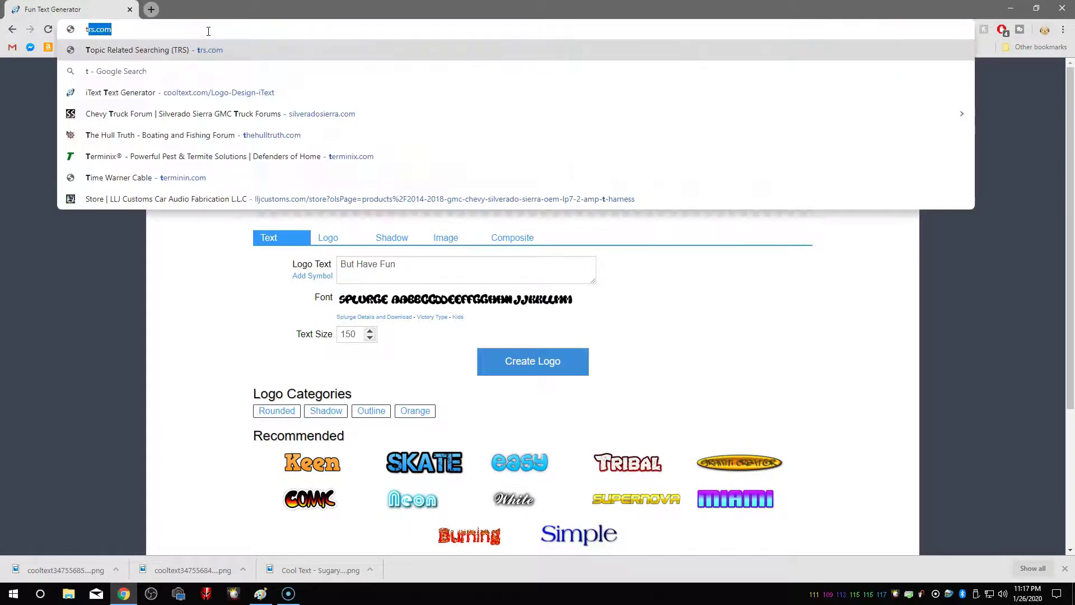
text(ooth br)
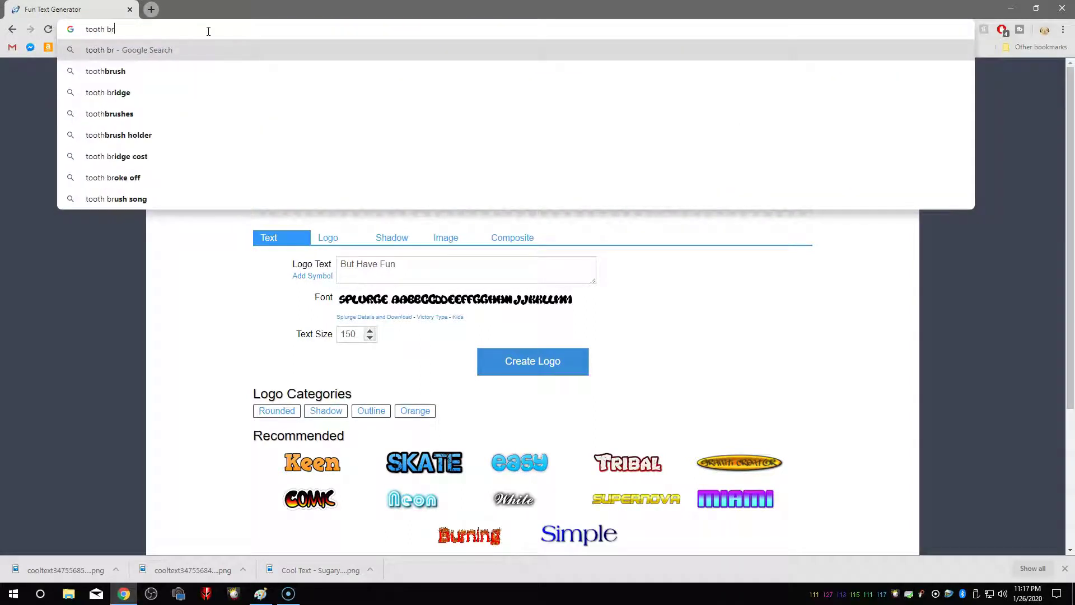
text(ush)
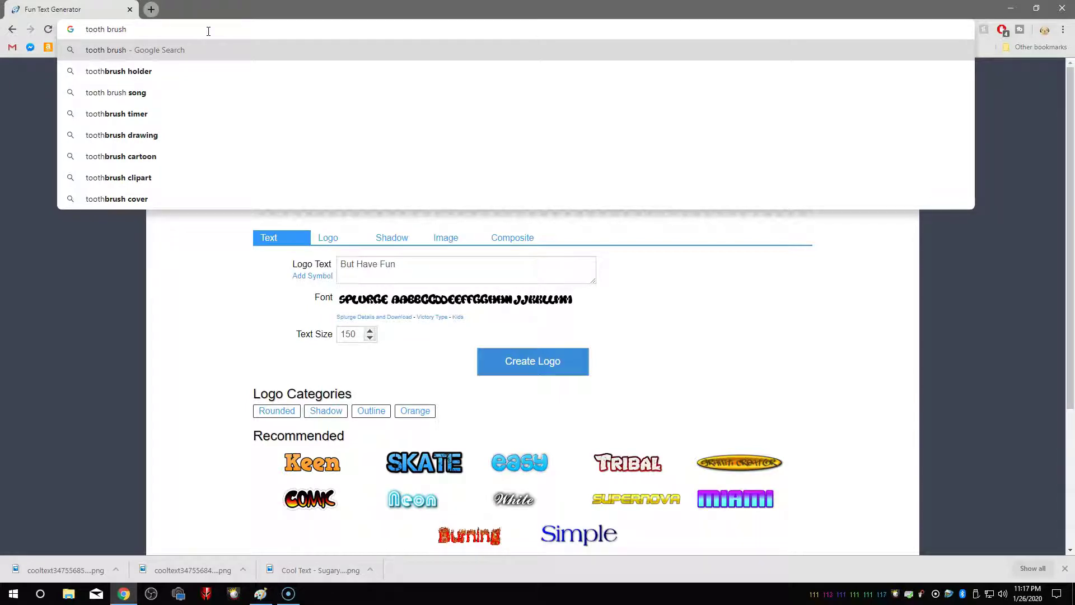
text( clipart)
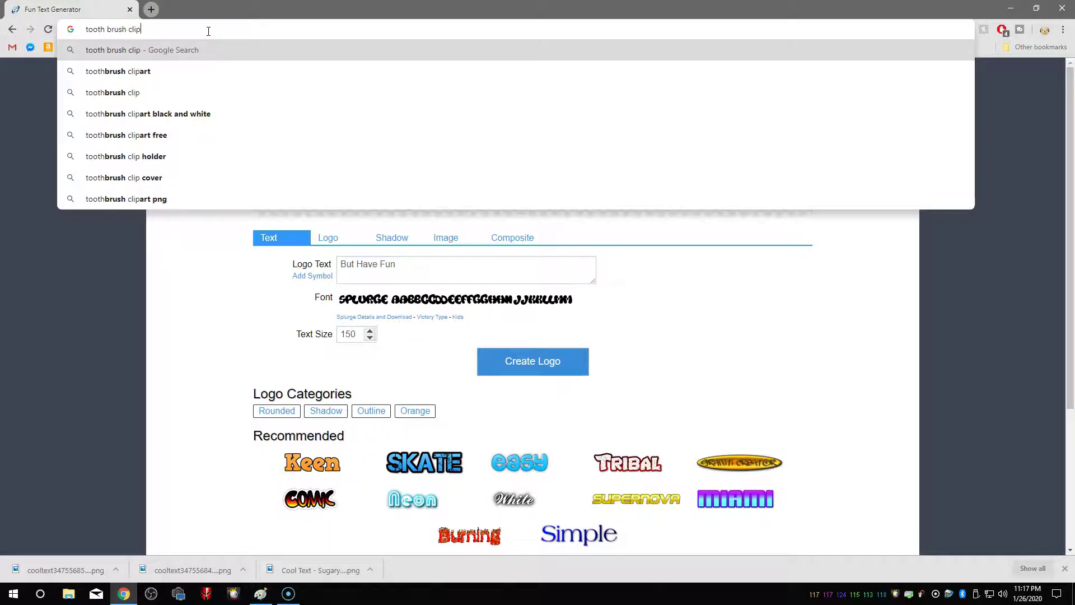
key(Return)
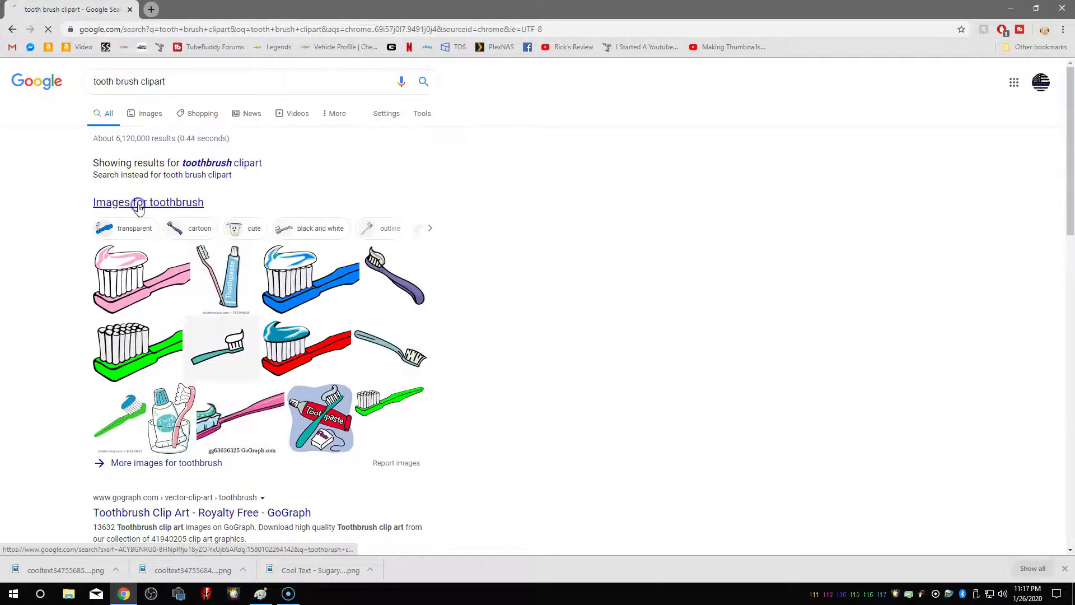
click(118, 203)
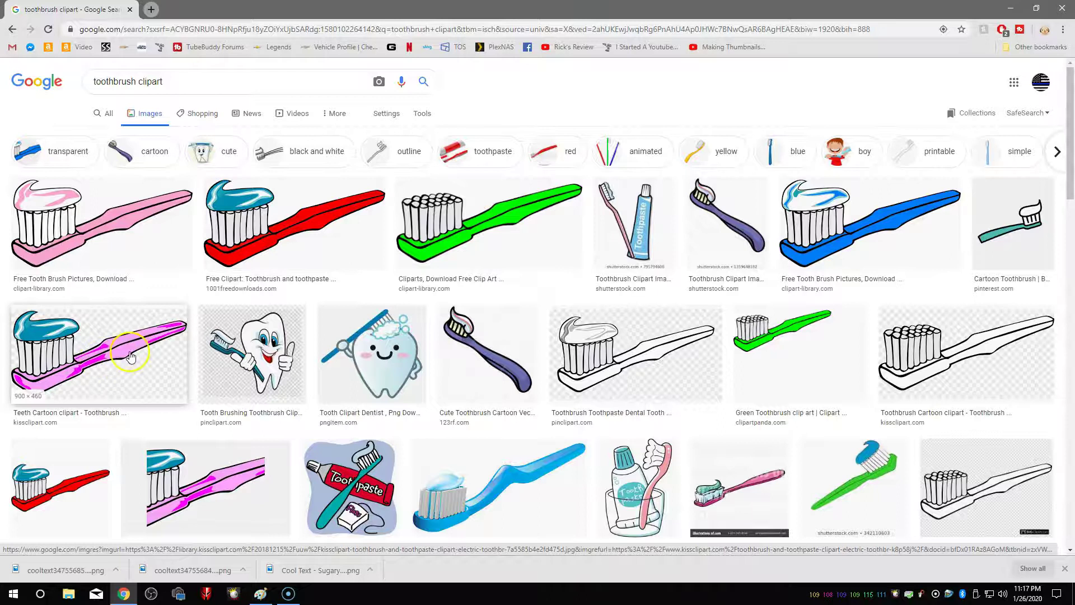
- Save the KissClipart picture of a pink toothbrush with blue toothpaste to the Desktop under its suggested file name
click(106, 362)
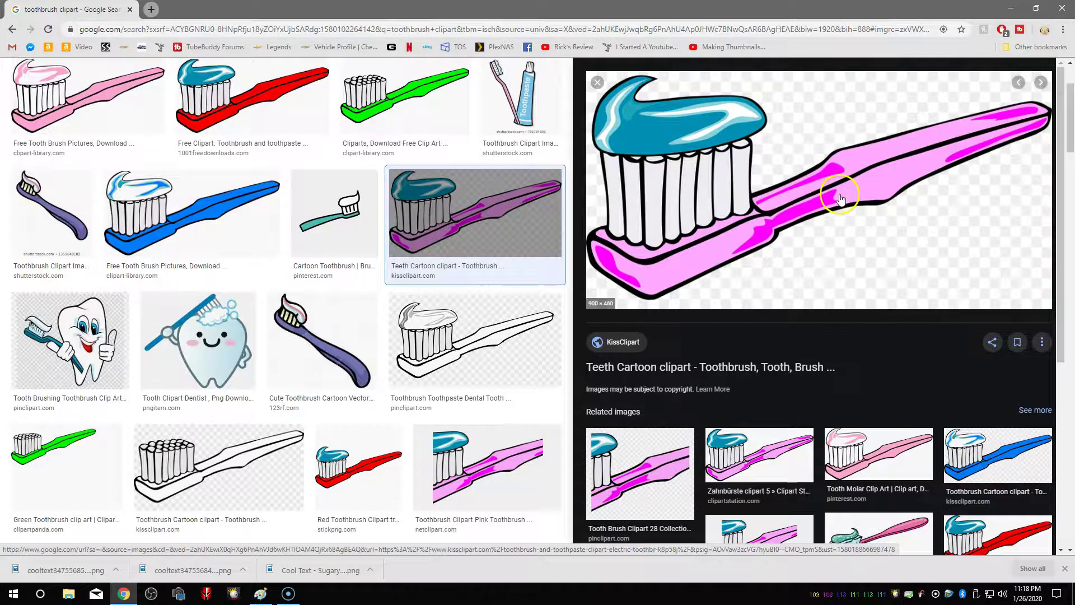
right_click(861, 258)
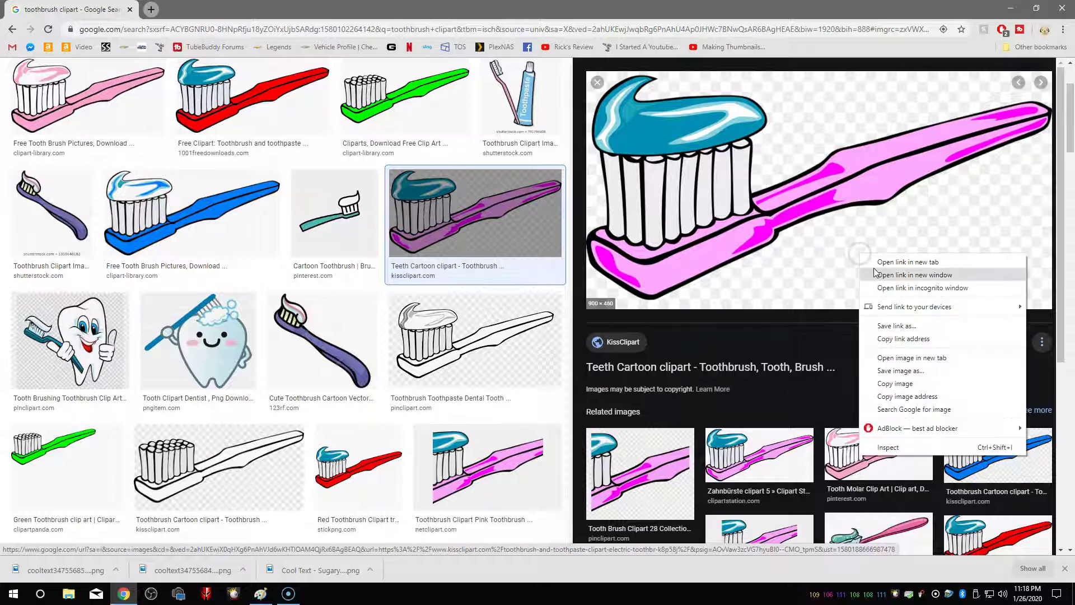
click(891, 373)
click(637, 565)
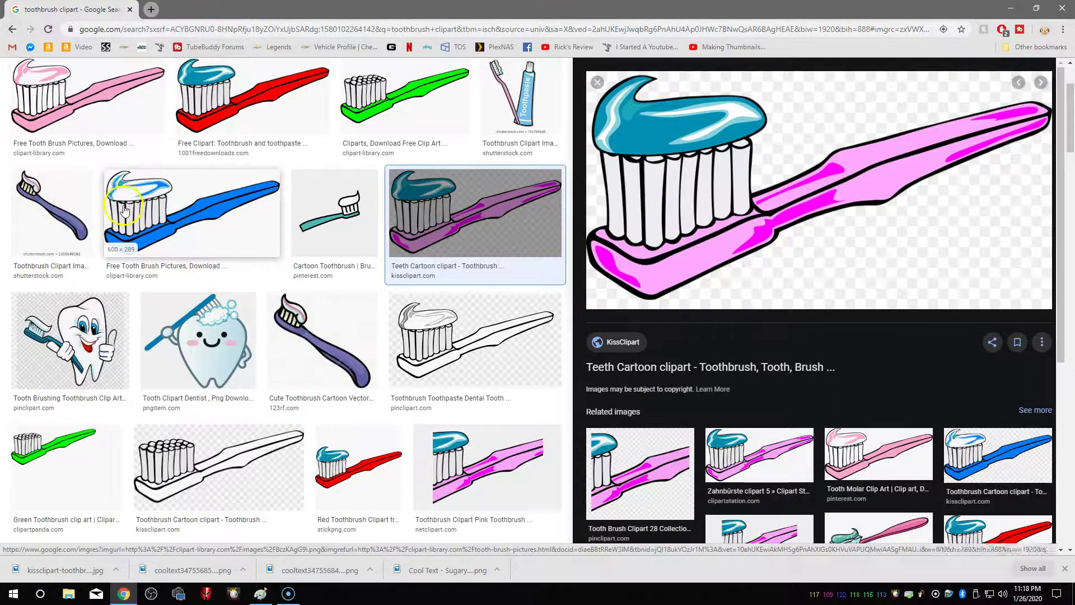
- Switch to Paint and open the "blk wallpaper.png" image from the Desktop
click(20, 598)
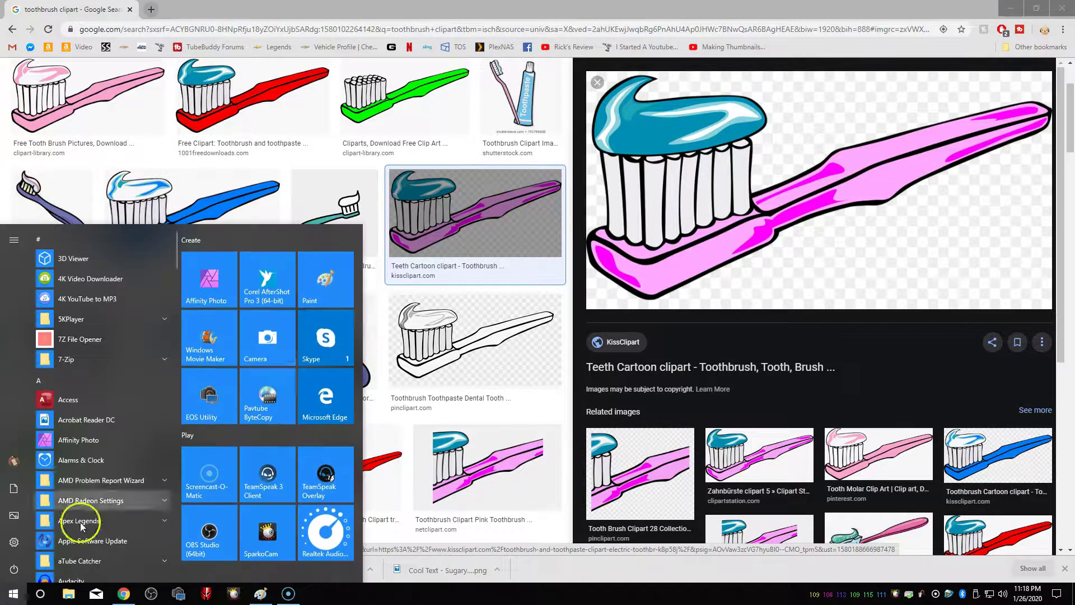
click(313, 297)
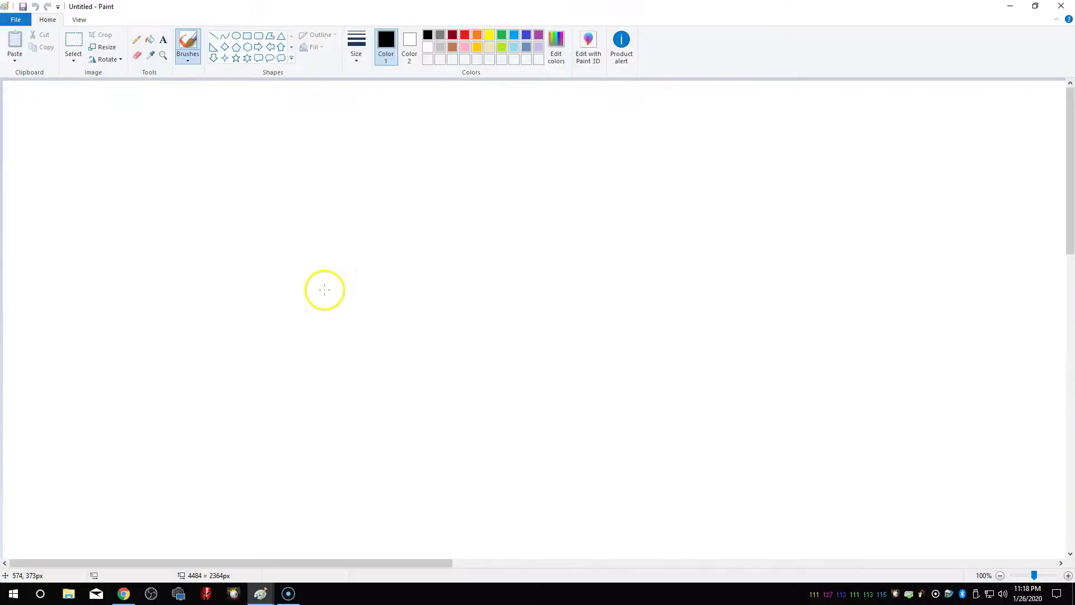
click(16, 20)
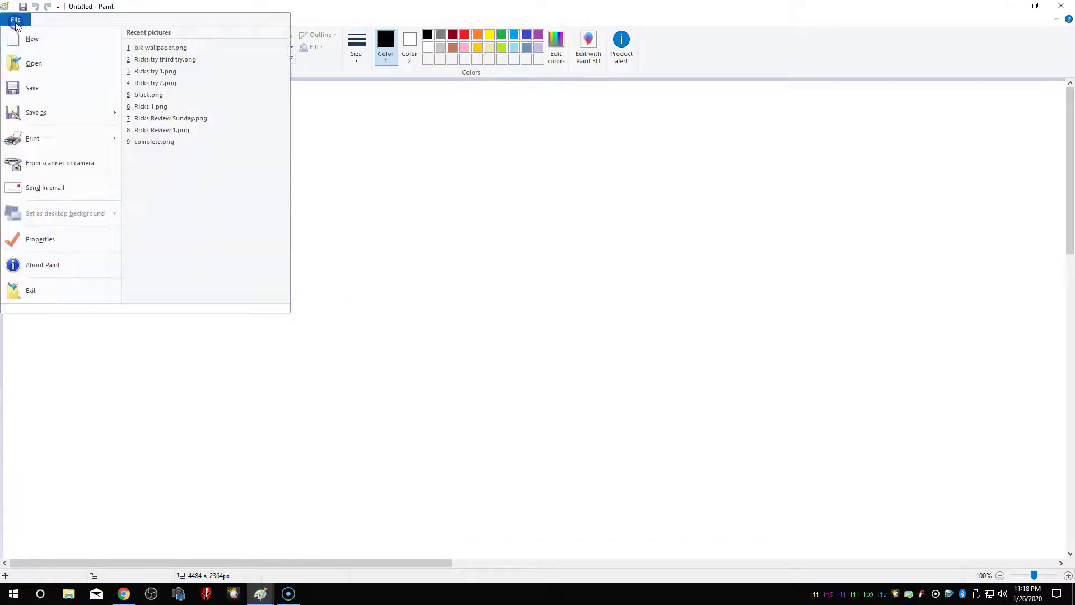
click(29, 65)
double_click(585, 109)
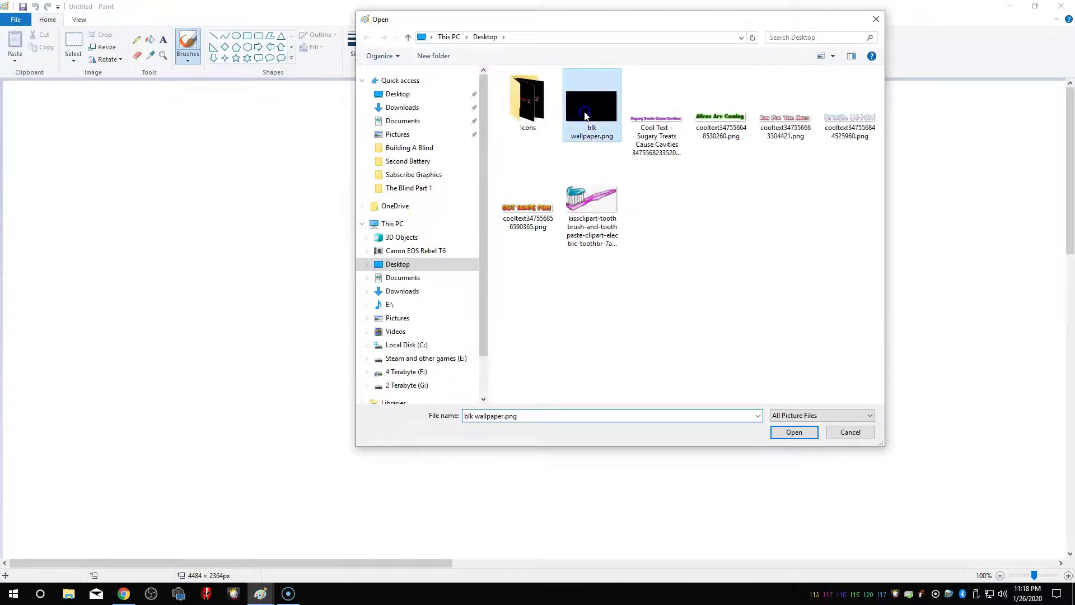
- Paste the "Sugary Treats Cause Cavities" logo file from the Desktop onto the black background
click(79, 21)
click(41, 50)
click(41, 50)
click(40, 53)
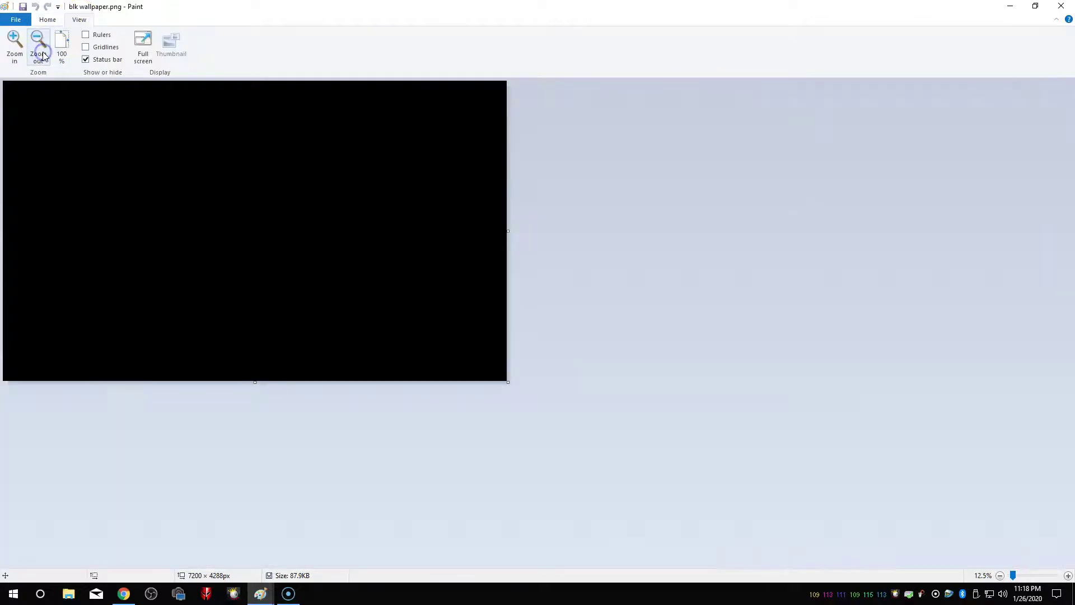
click(47, 20)
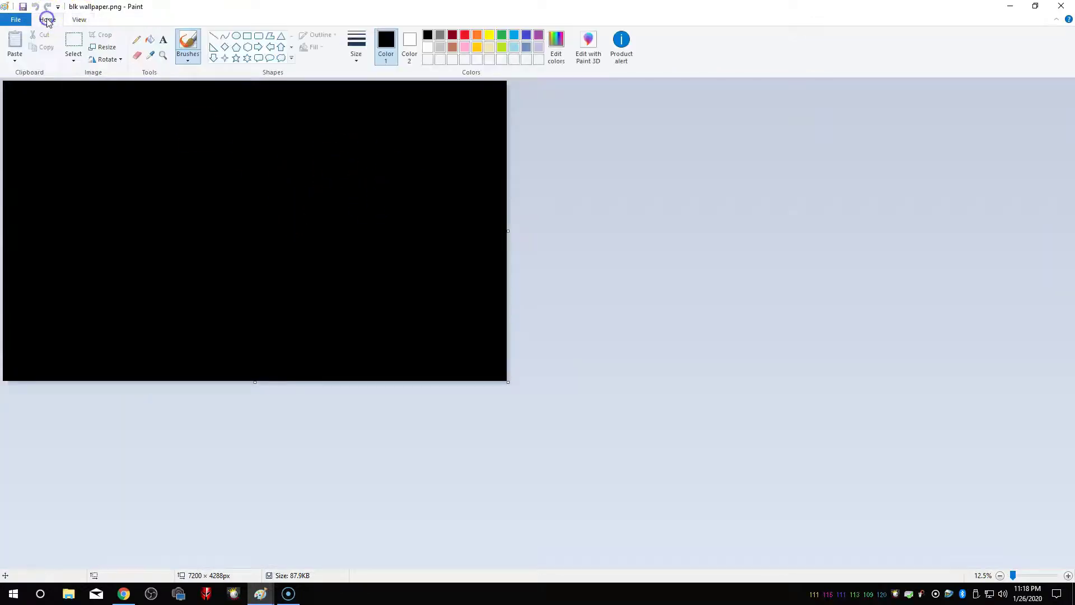
click(18, 60)
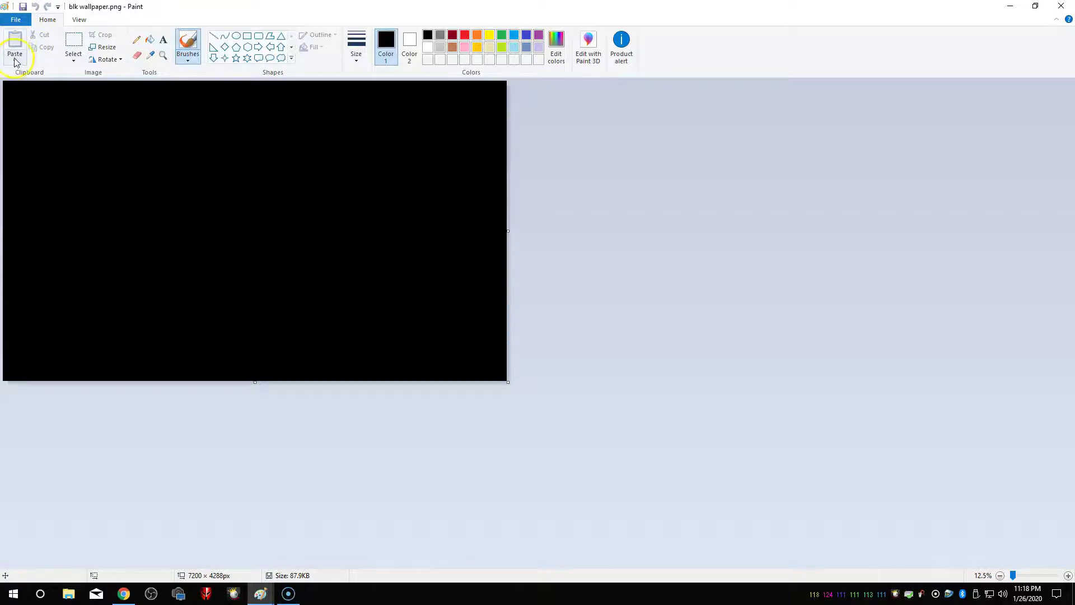
click(15, 61)
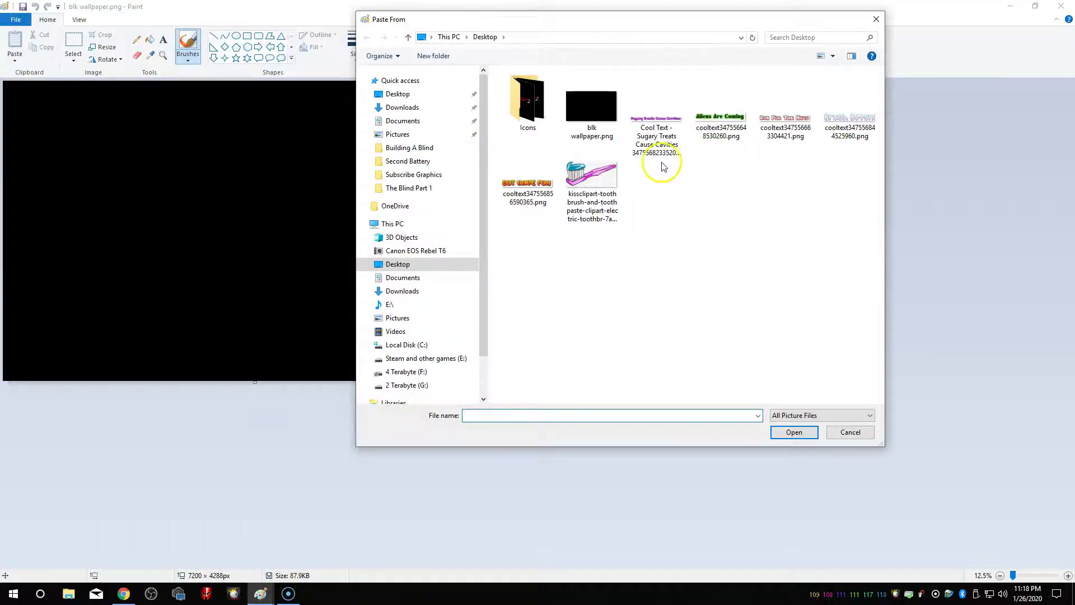
double_click(660, 129)
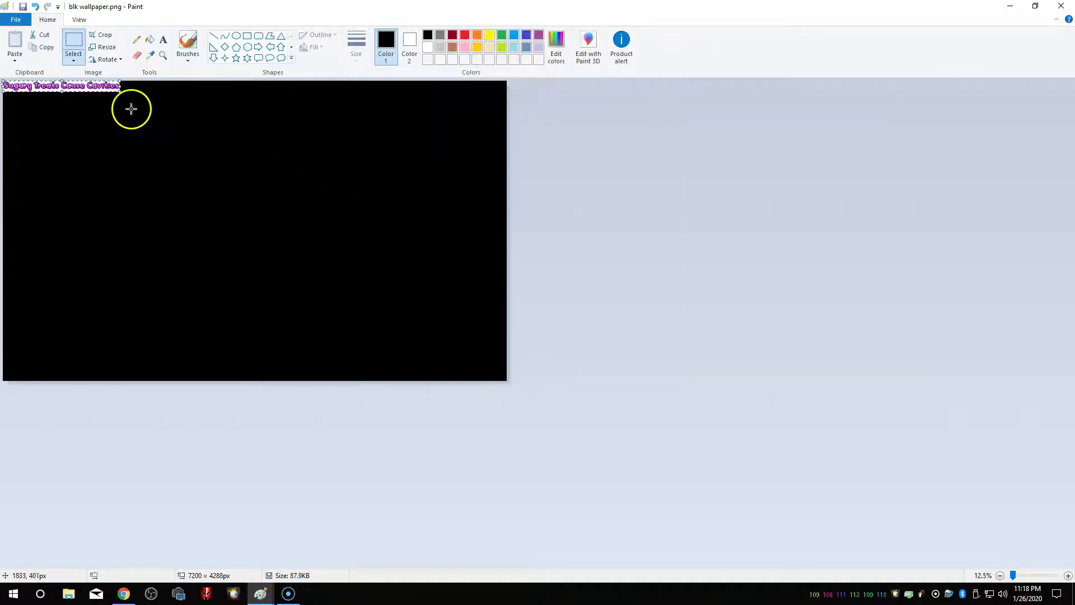
- Enlarge the pasted logo to about 6120 × 1280 px and place it centred across the upper part of the canvas
drag(122, 94, 434, 170)
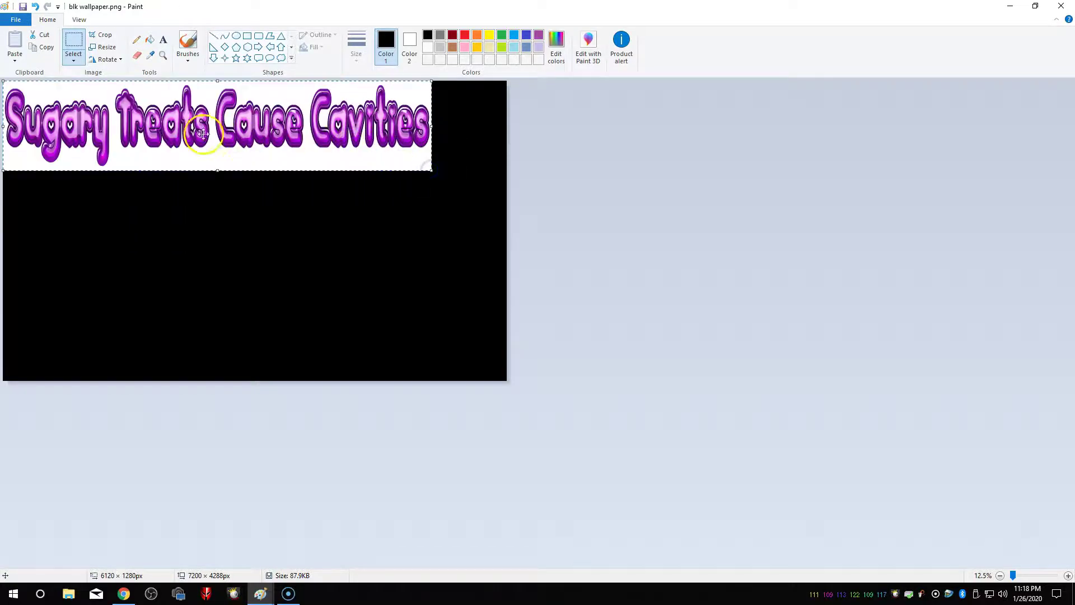
drag(202, 136, 238, 162)
click(267, 233)
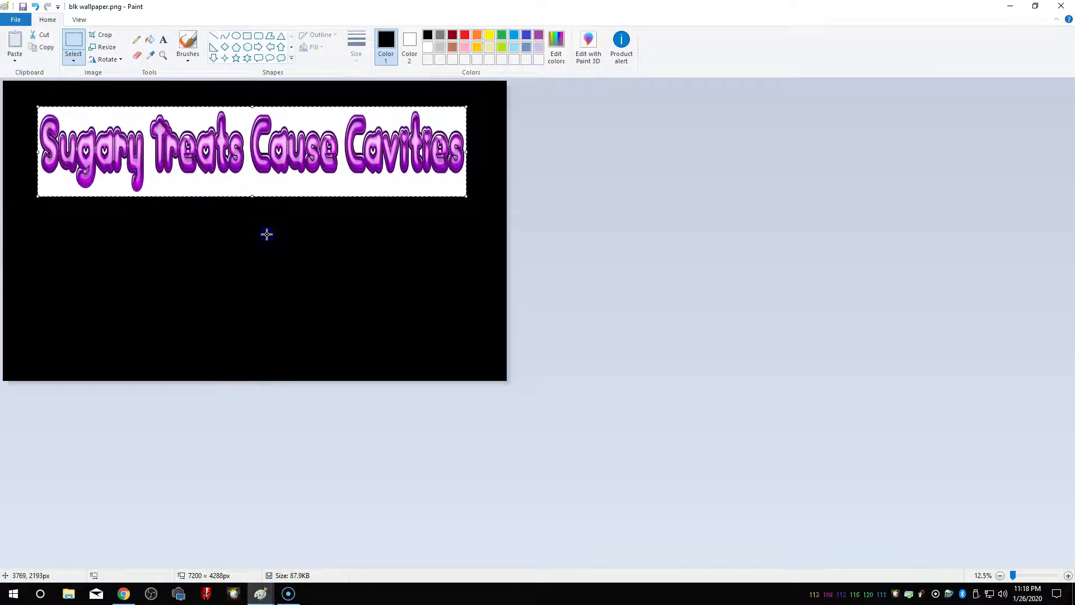
- Fill the white area around the "Sugary Treats Cause Cavities" lettering with black
click(154, 43)
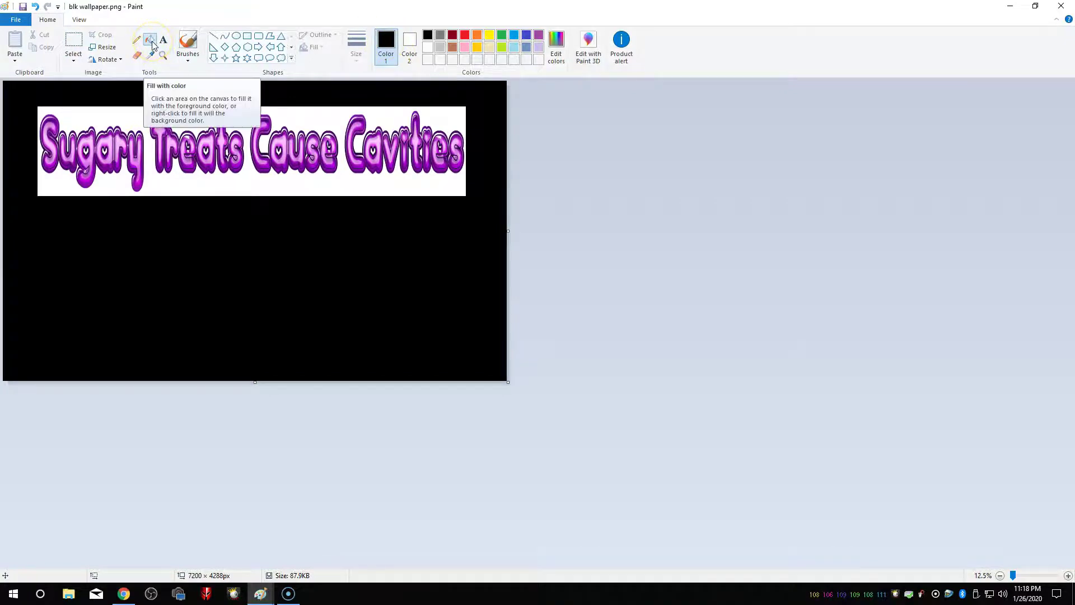
click(237, 183)
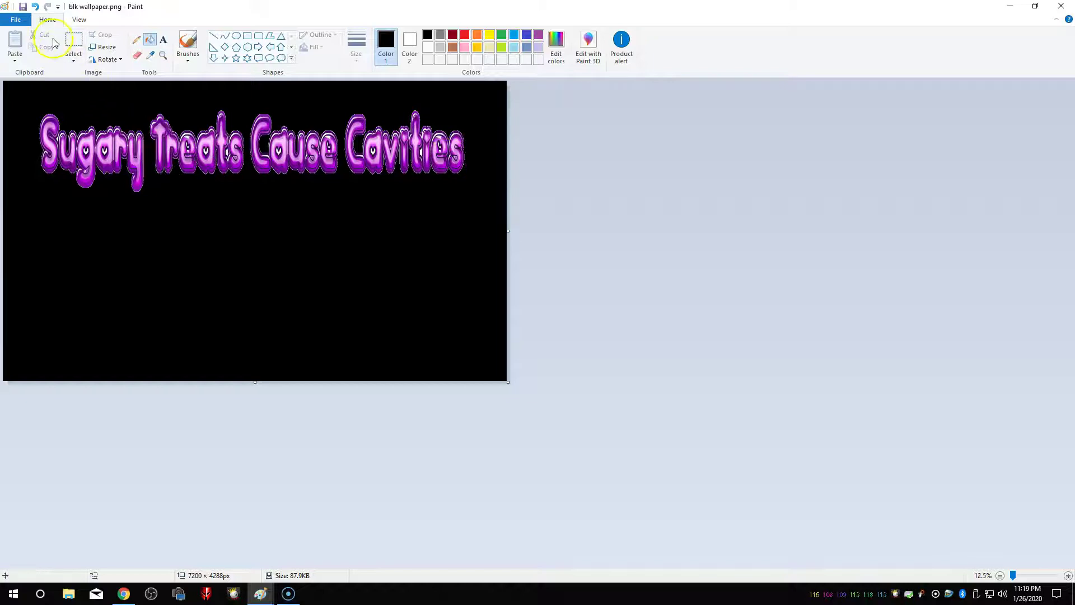
- Undo the black fill and the pasted logo on the black background
click(36, 7)
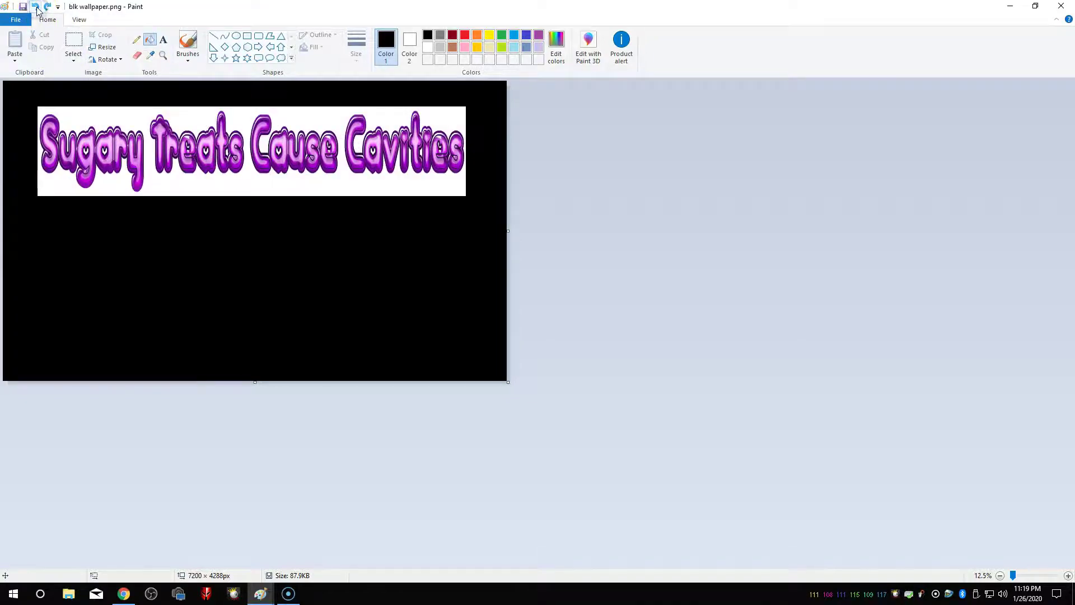
click(36, 7)
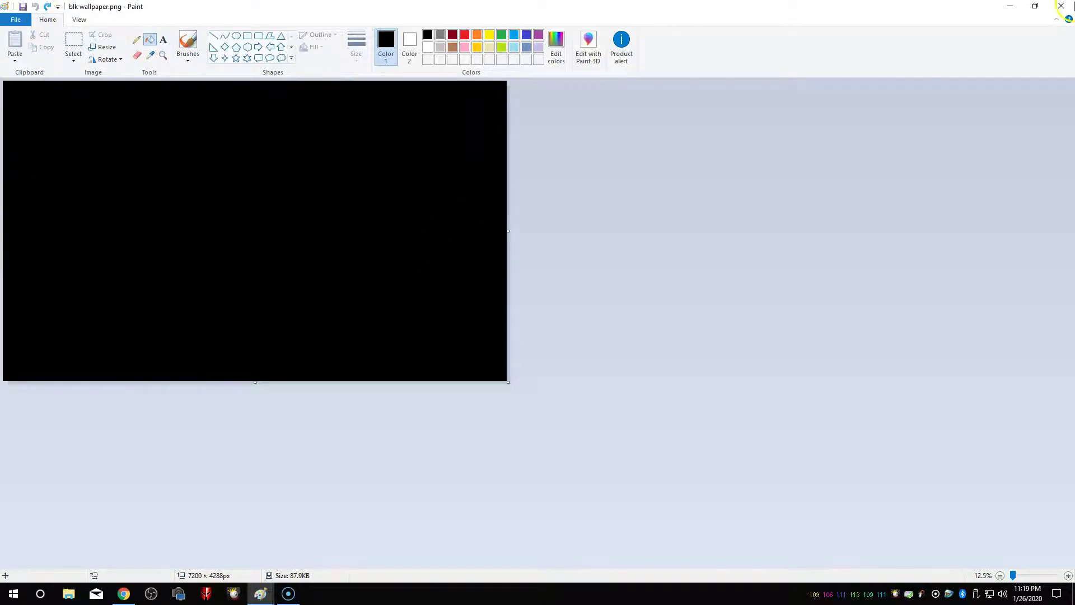
- Switch back to Chrome, search Google for "background removal tool" and open the remove.bg website
click(1013, 8)
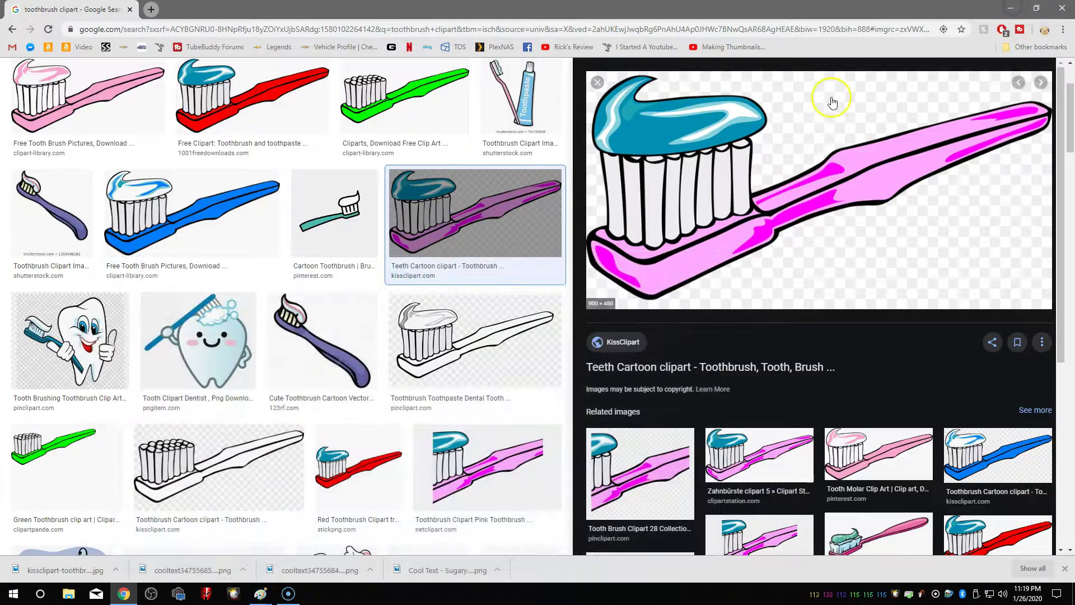
click(440, 28)
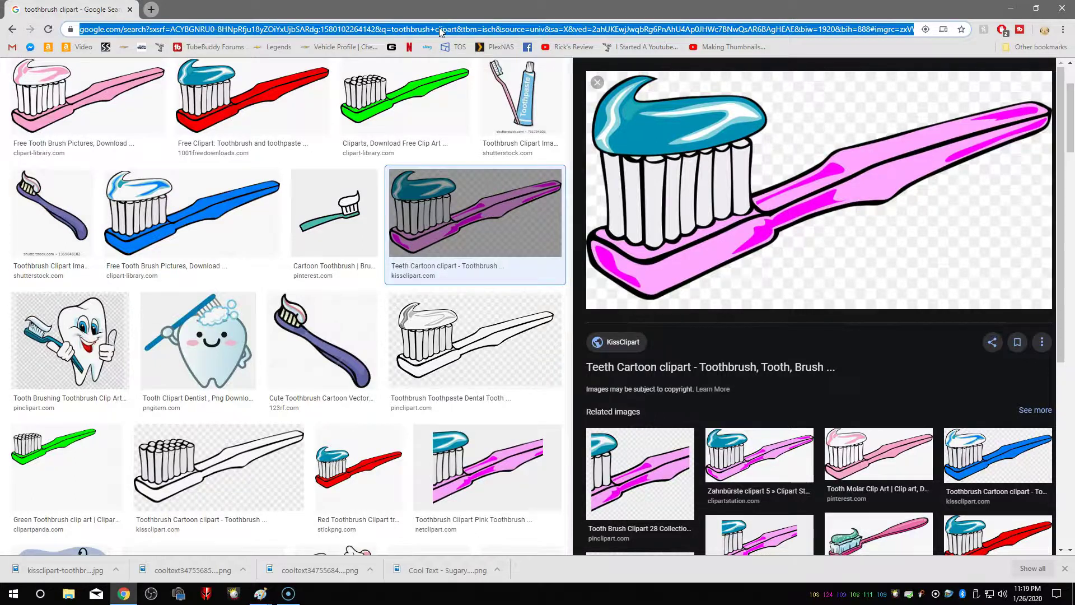
text(backgro)
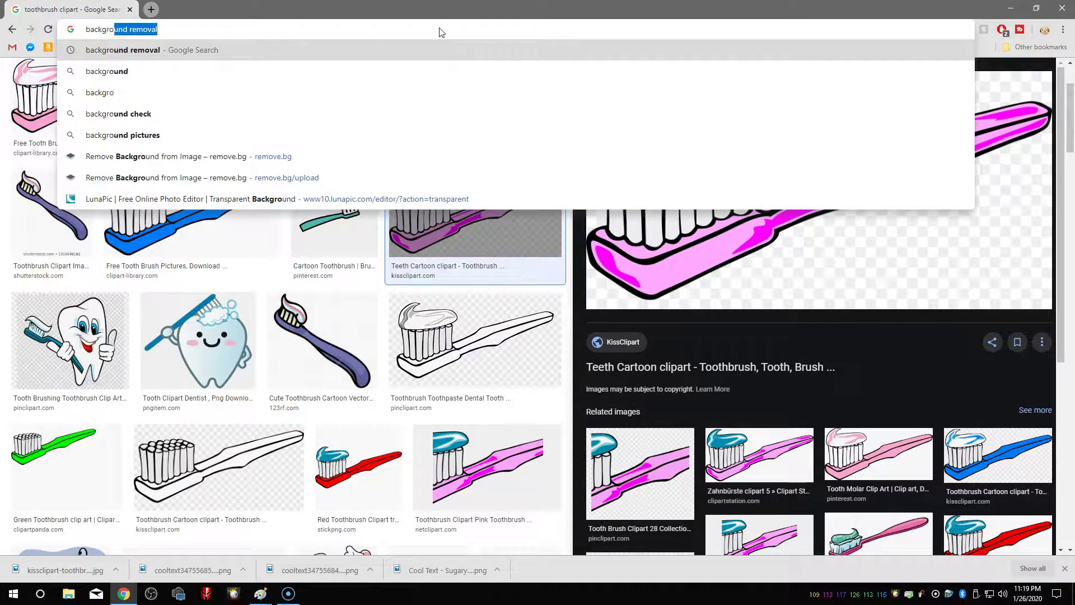
text(und removal)
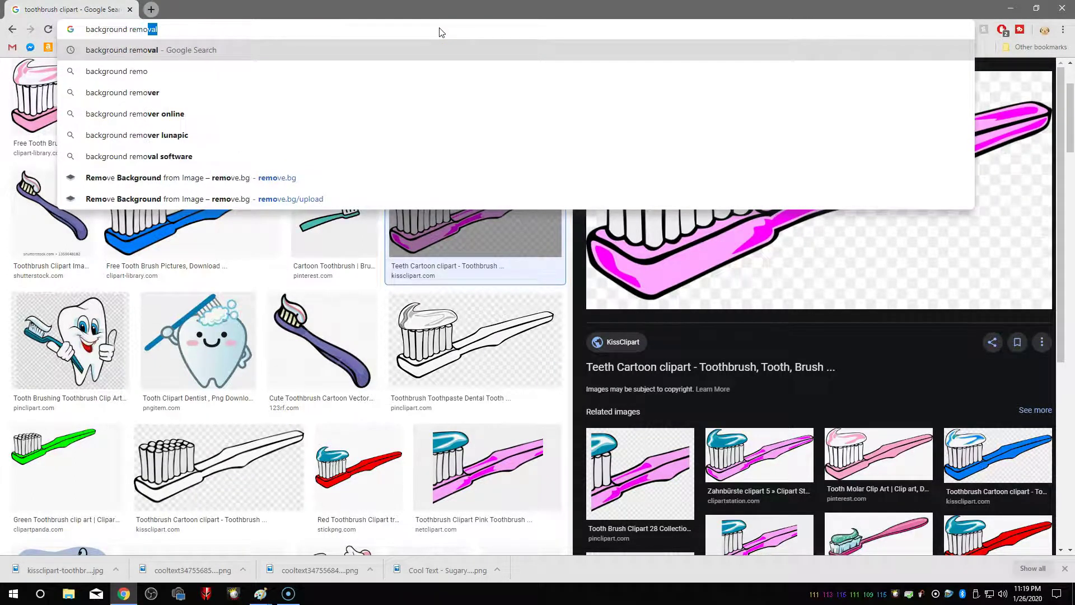
text( tool)
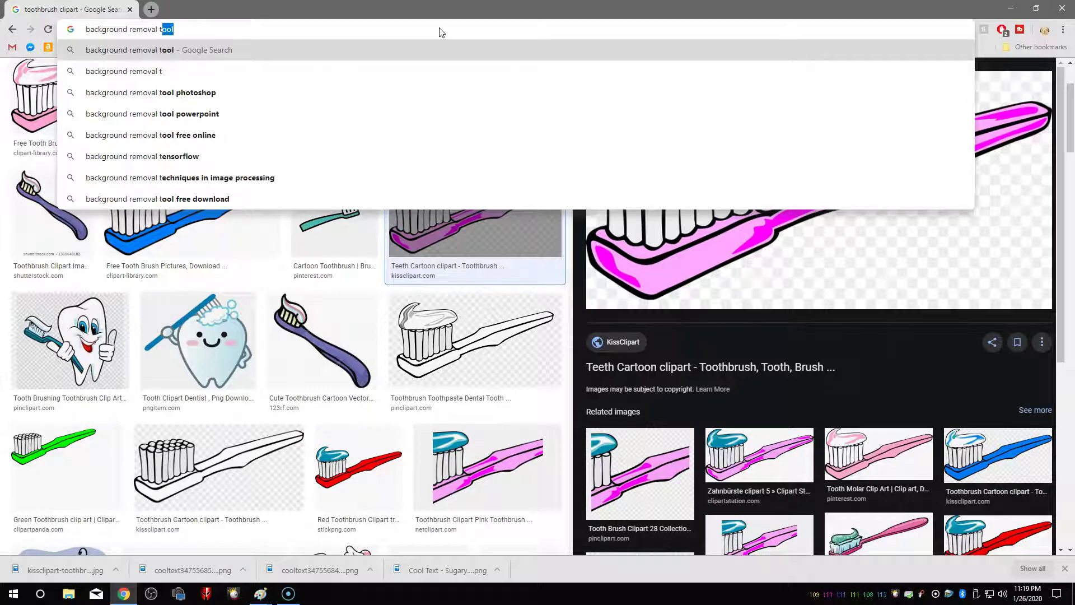
key(Return)
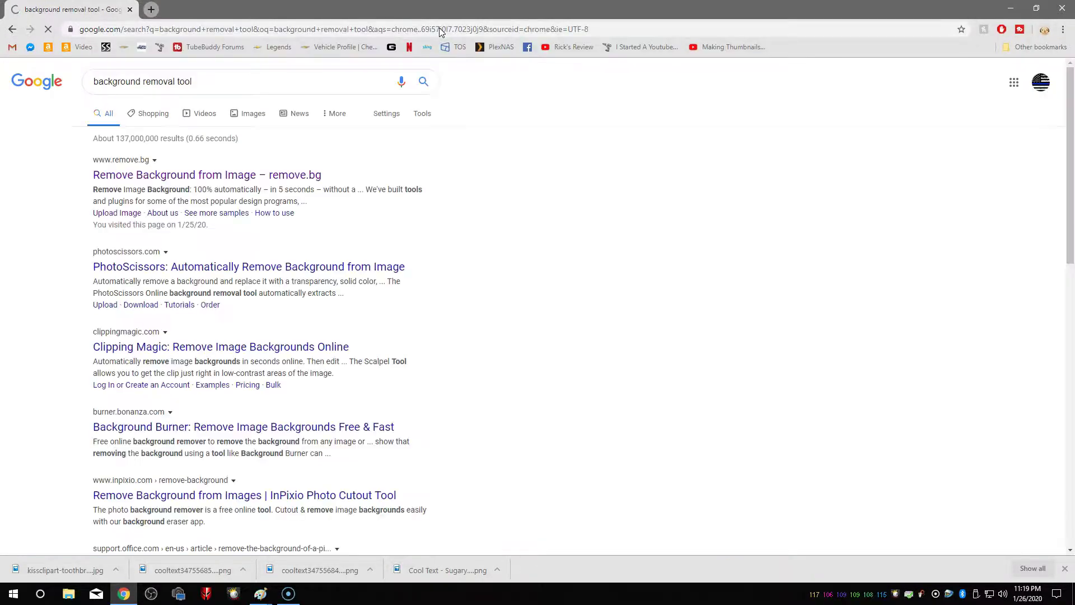
click(275, 175)
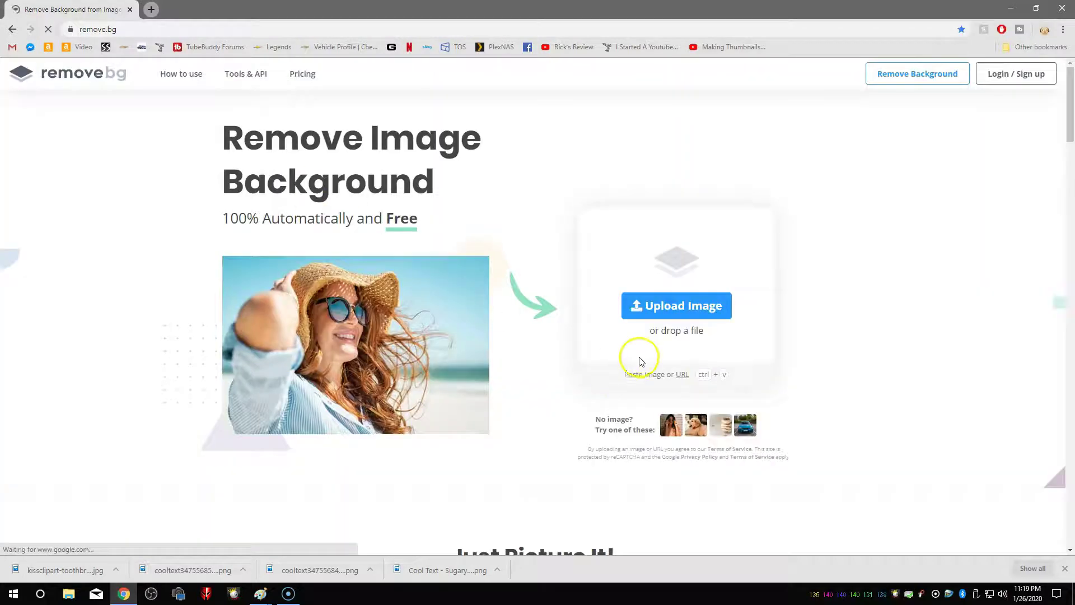
- Upload the "Sugary Treats Cause Cavities" Cool Text logo from the Desktop to remove.bg
click(666, 306)
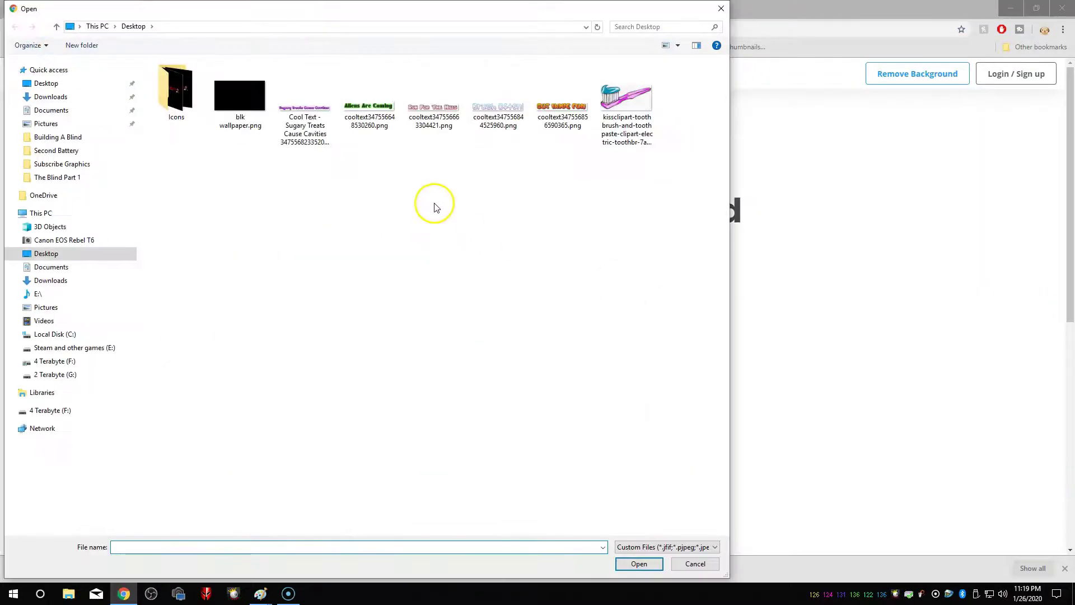
double_click(305, 116)
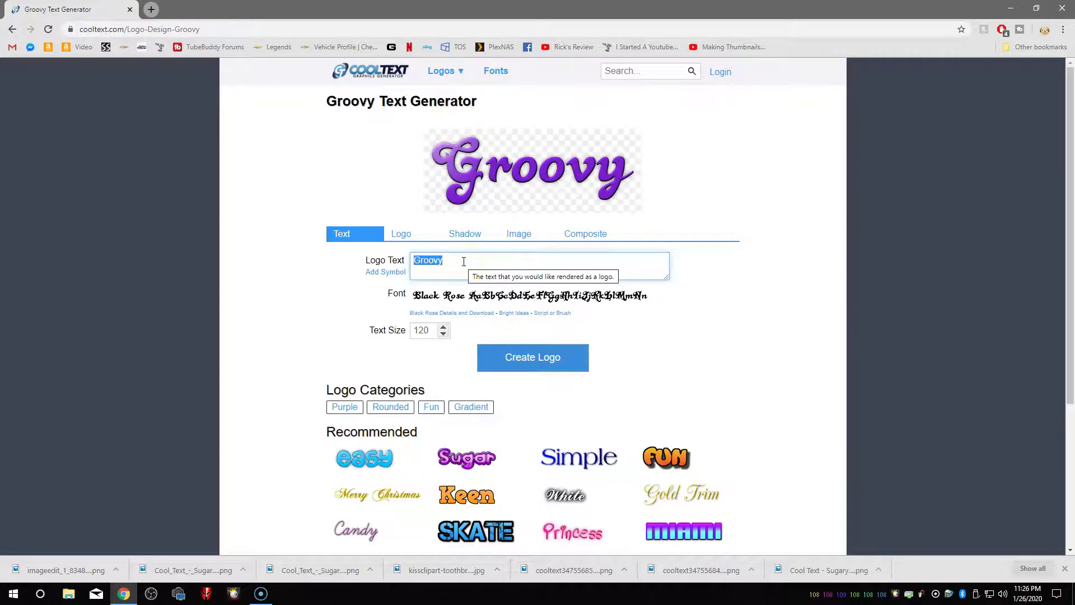
- Set the text of the Groovy logo to "Sugary Treats Cause Cavities"
text(Sugar)
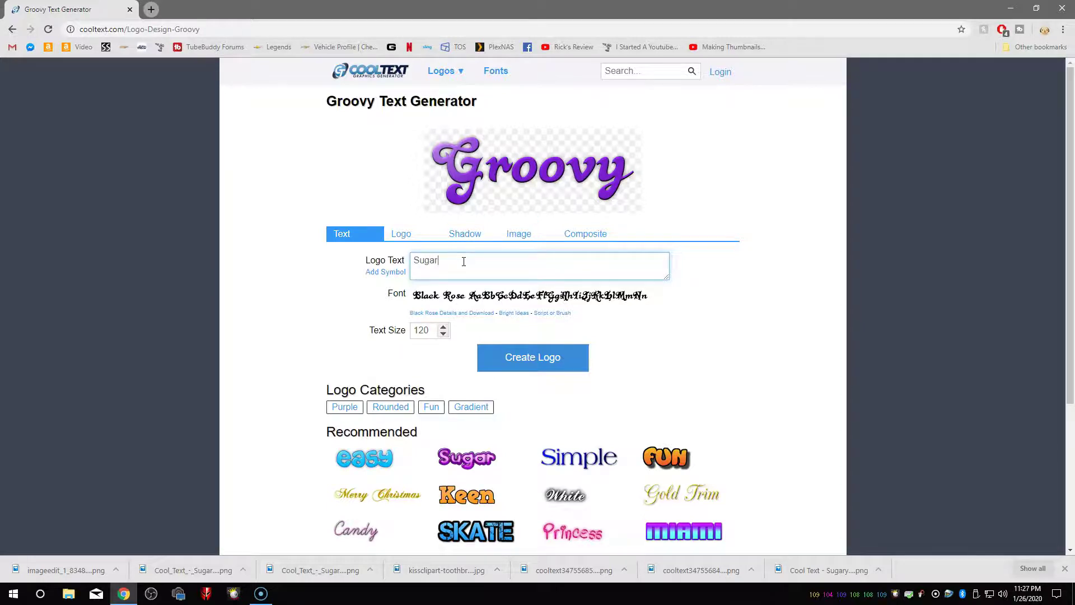
text(y Treats Cause)
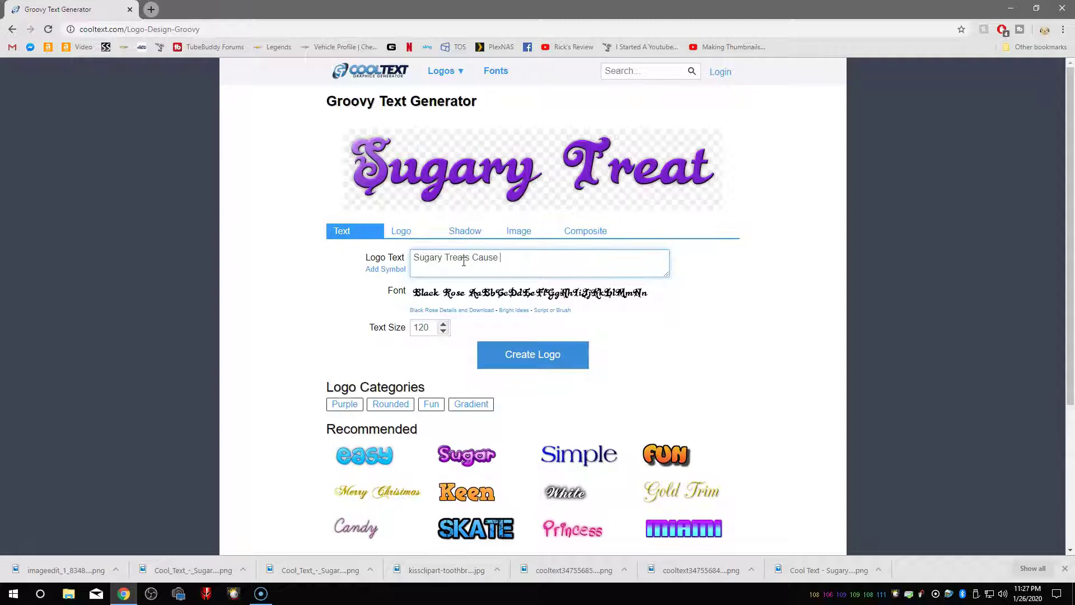
text( cavities)
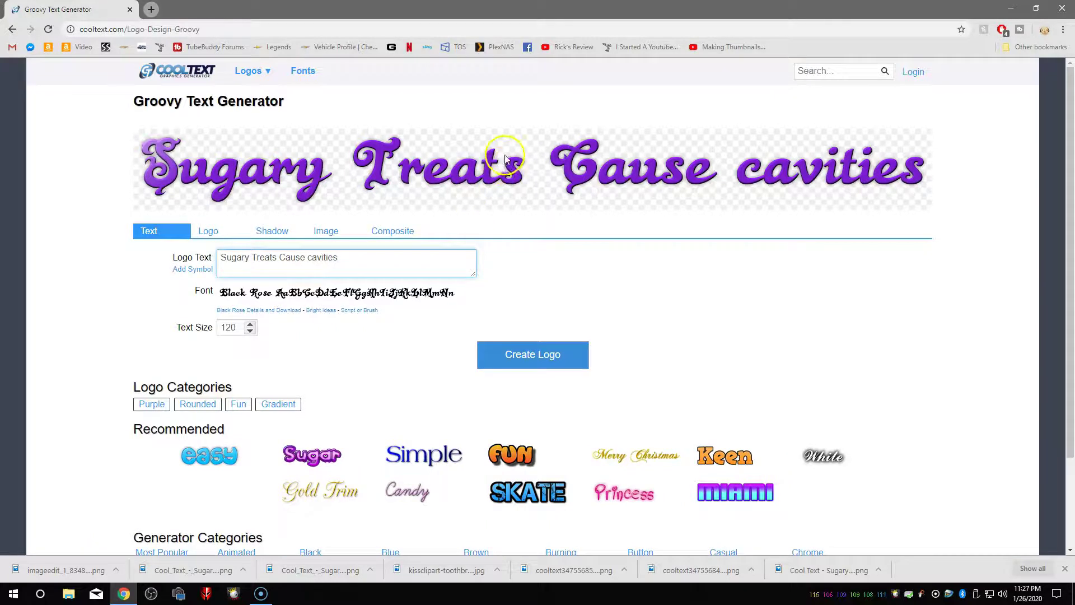
click(313, 257)
key(BackSpace)
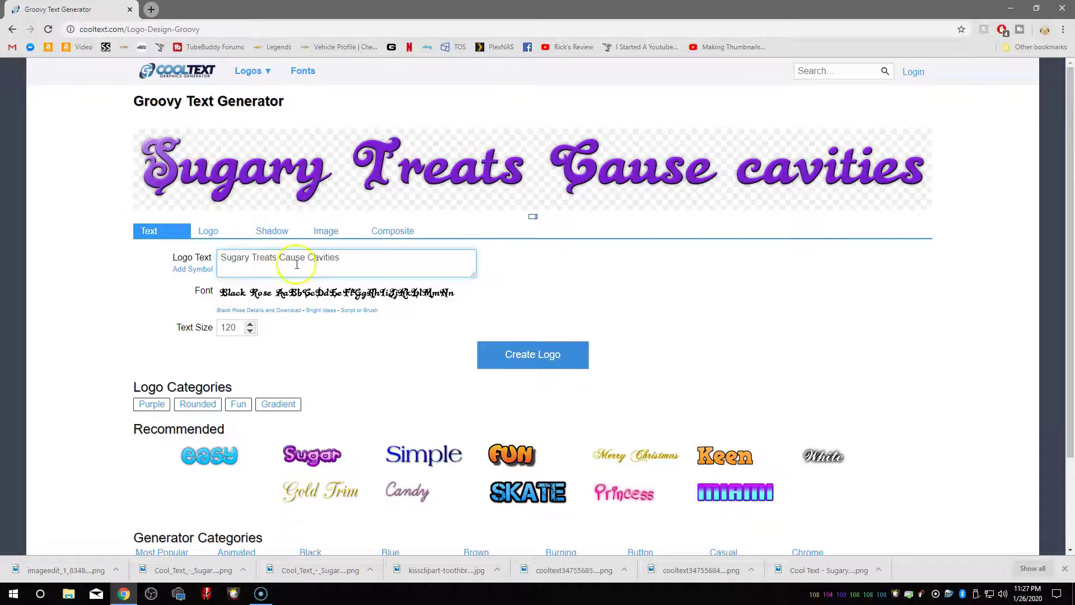
text(C)
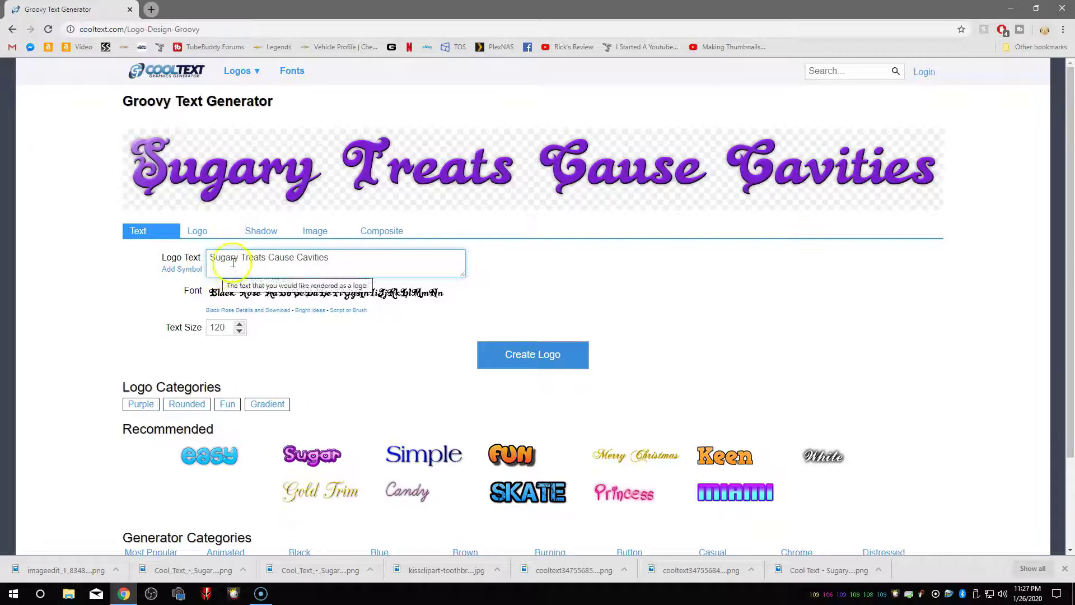
- Save the Groovy logo image to the Desktop, overwriting imageedit_1_8348009690.png
right_click(462, 192)
click(487, 209)
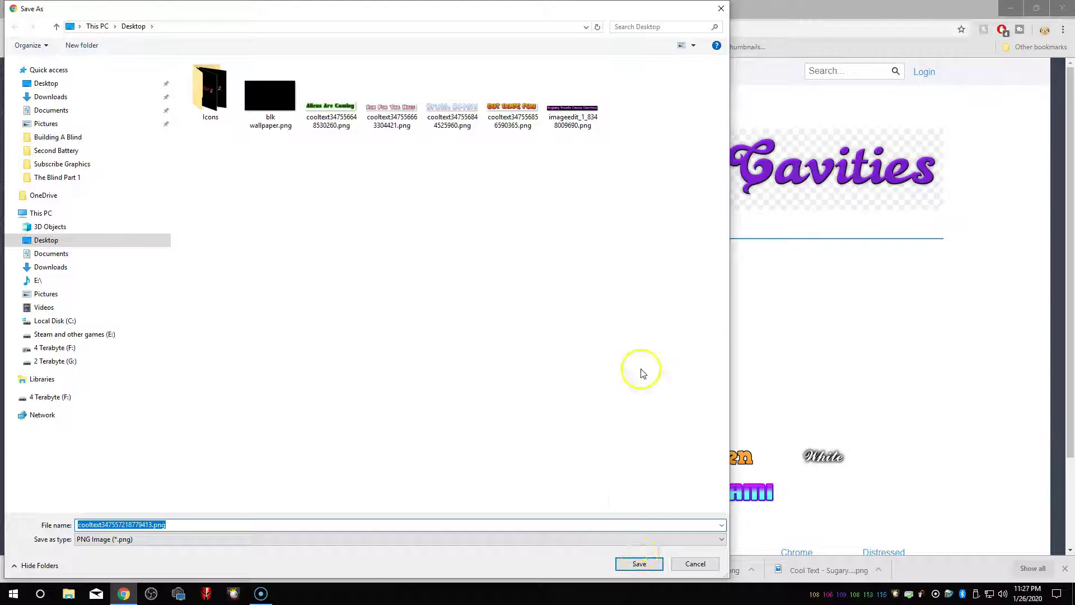
click(573, 116)
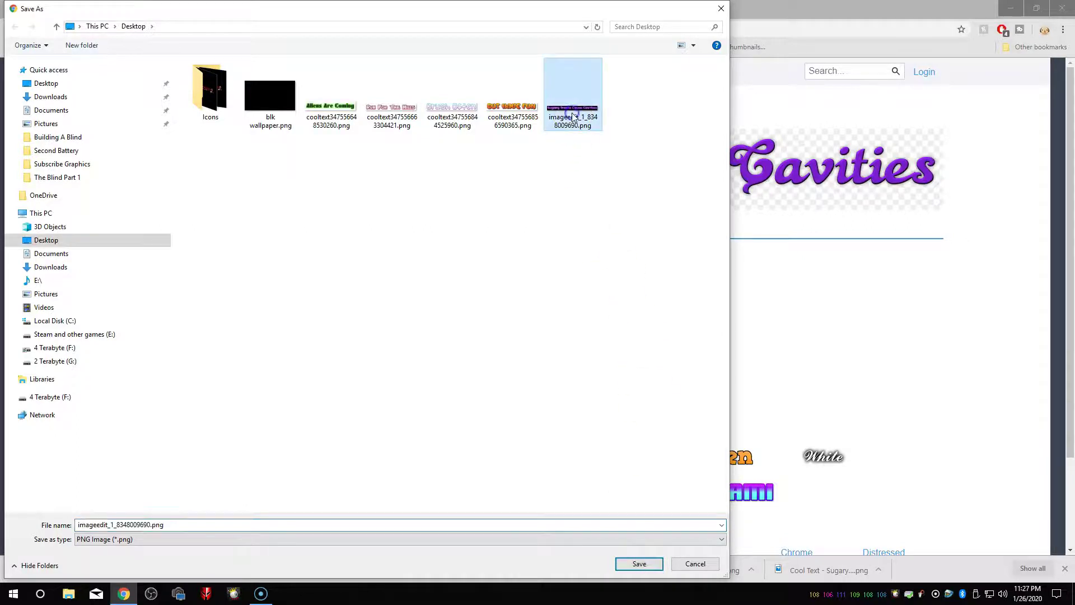
click(634, 561)
click(568, 300)
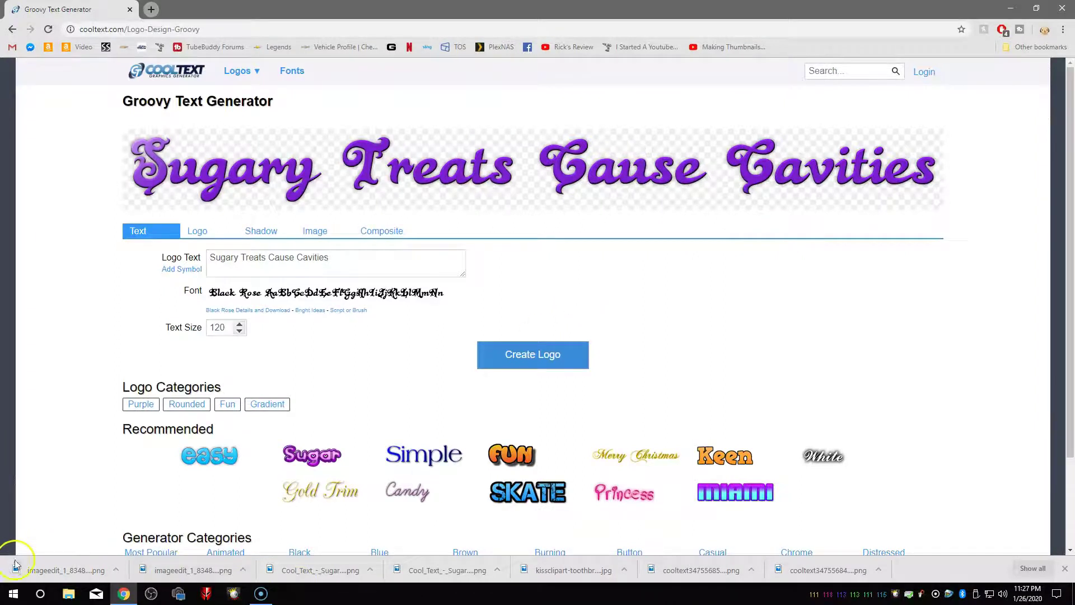
- Launch Paint and open blk wallpaper.png from the Desktop
click(13, 593)
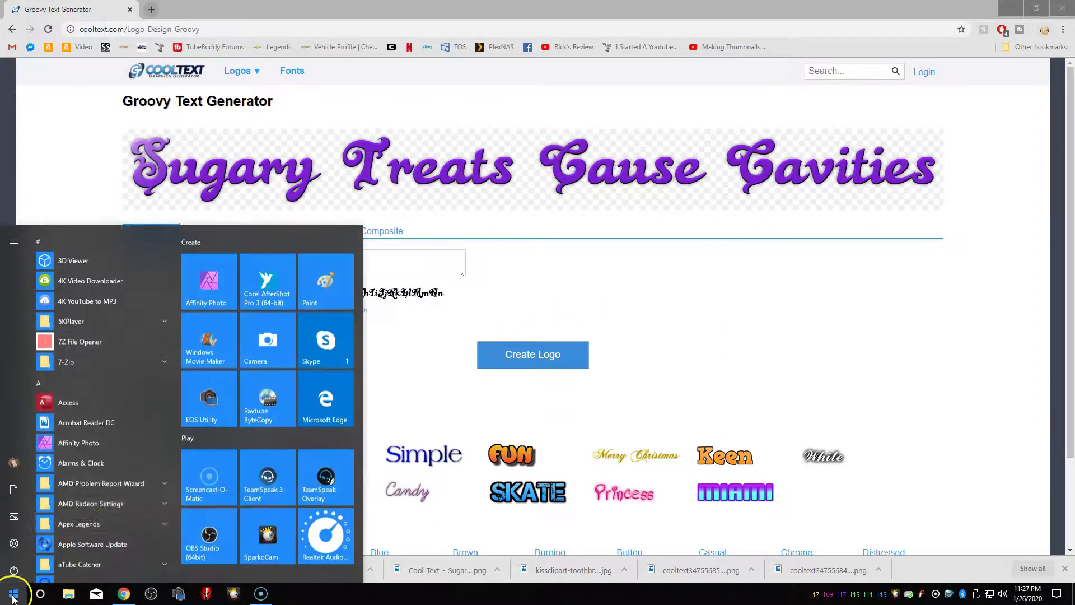
click(338, 280)
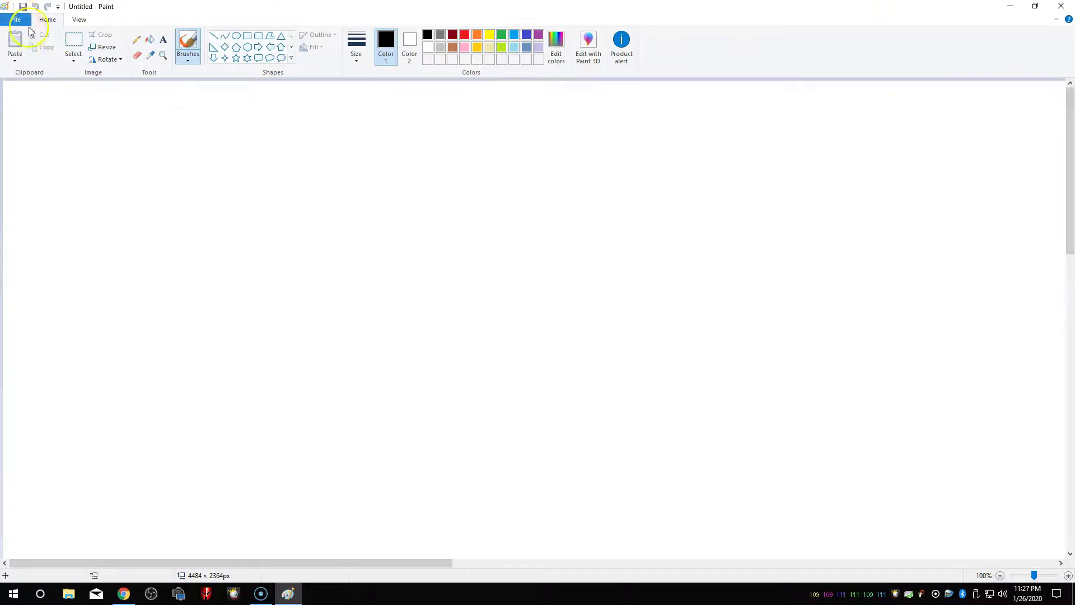
click(17, 20)
click(34, 63)
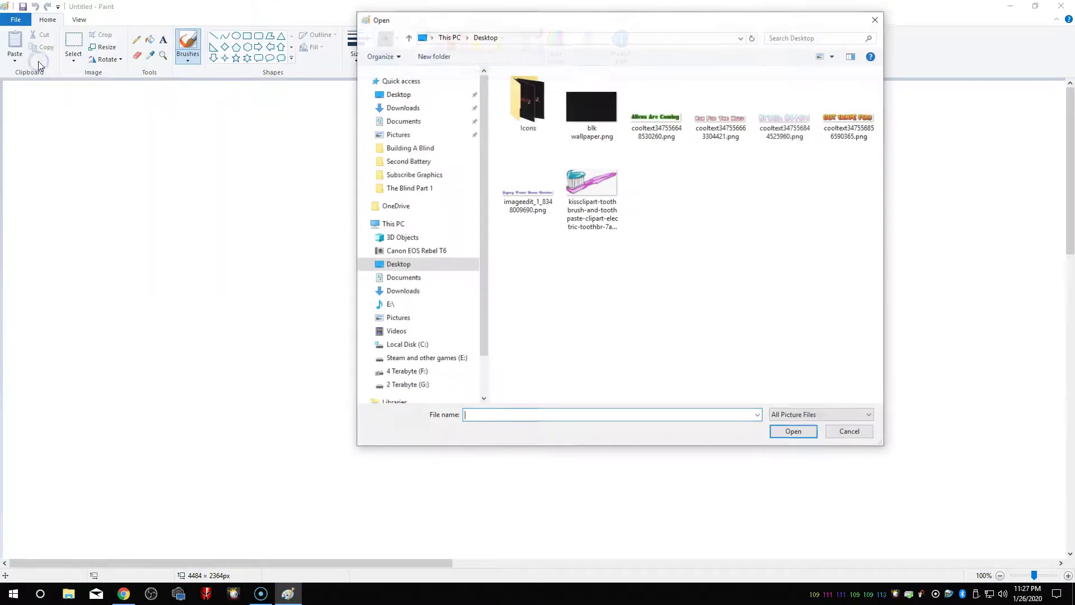
double_click(603, 122)
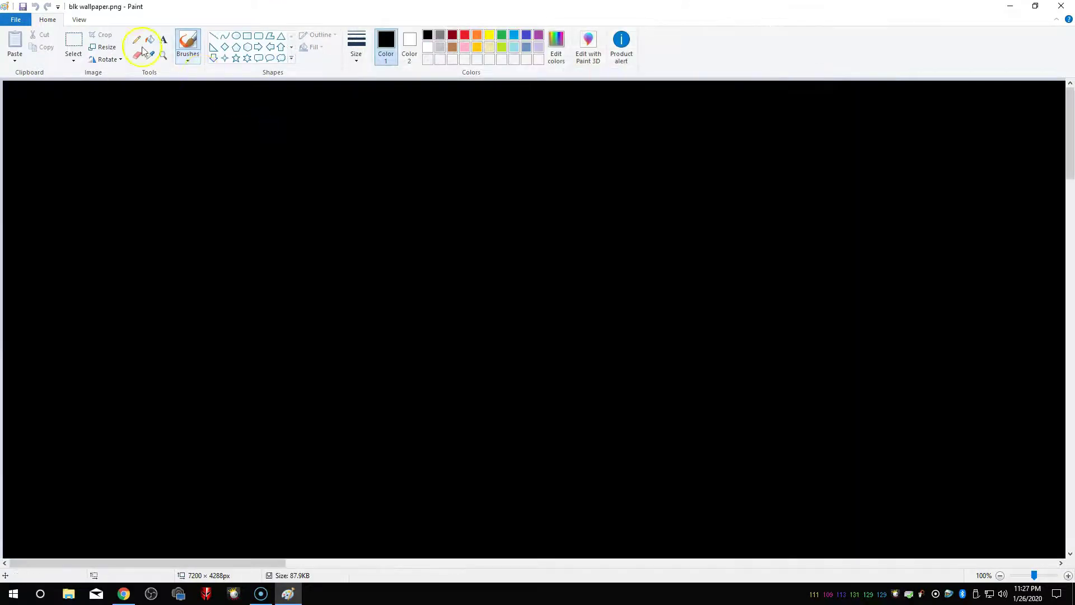
- Paste the saved logo imageedit_1_8348009690.png onto the black canvas
click(79, 20)
click(34, 48)
click(33, 47)
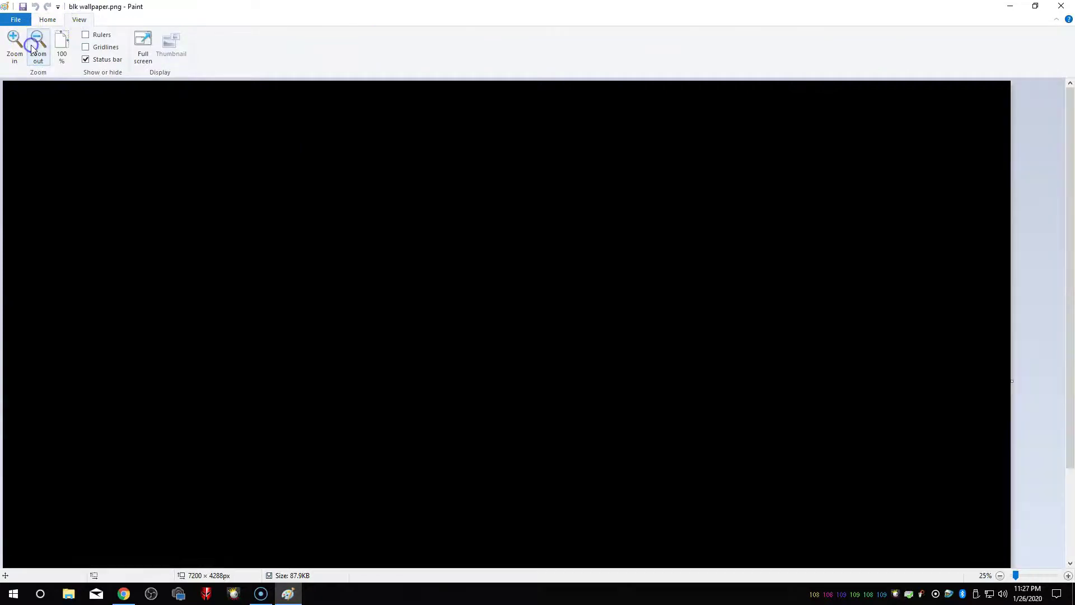
click(33, 47)
click(47, 20)
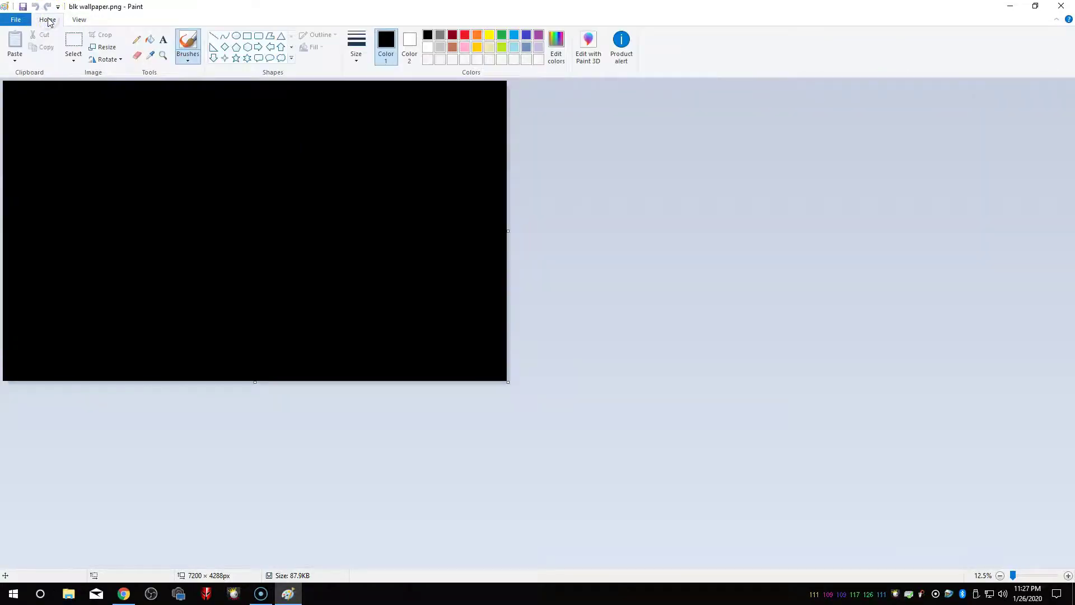
click(16, 60)
click(30, 88)
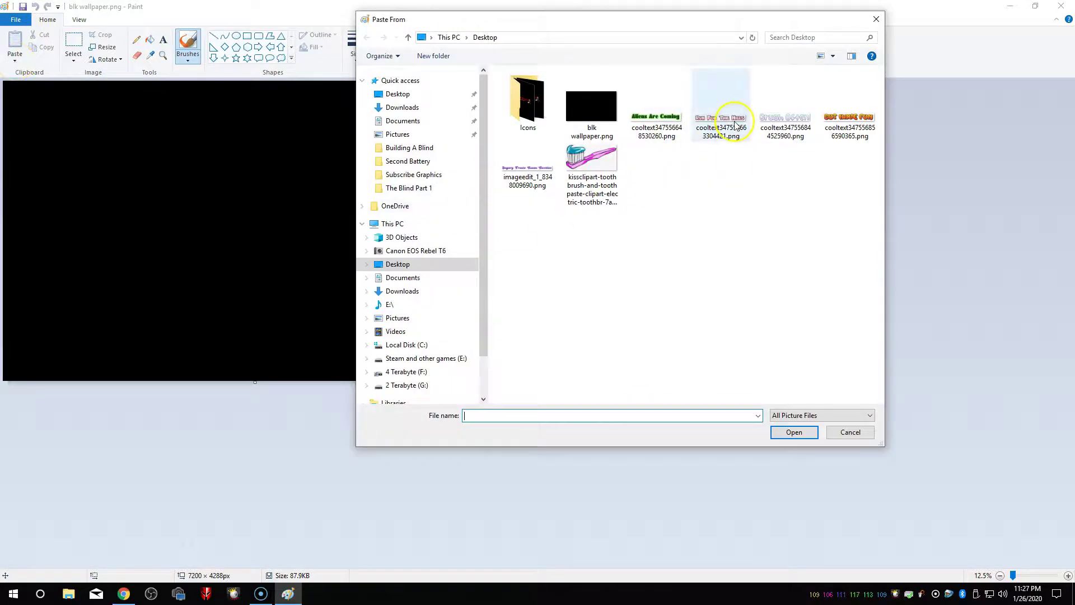
double_click(510, 168)
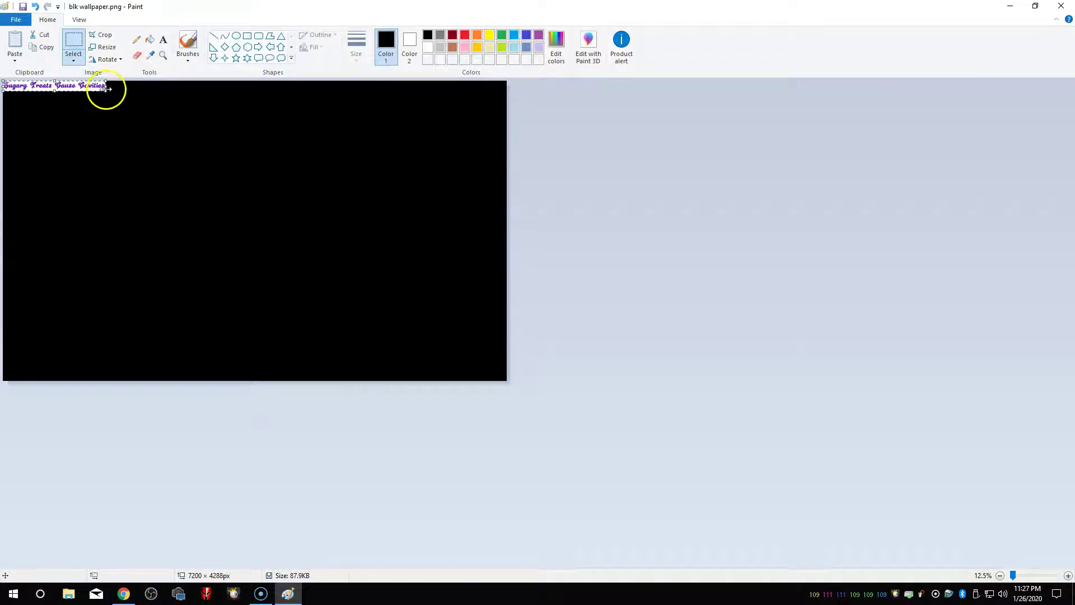
- Enlarge the "Sugary Treats Cause Cavities" logo across most of the upper canvas and fill the white area around its lettering with black
drag(108, 90, 445, 213)
mouse_move(241, 159)
mouse_down()
mouse_move(317, 185)
mouse_move(258, 169)
mouse_up()
click(152, 42)
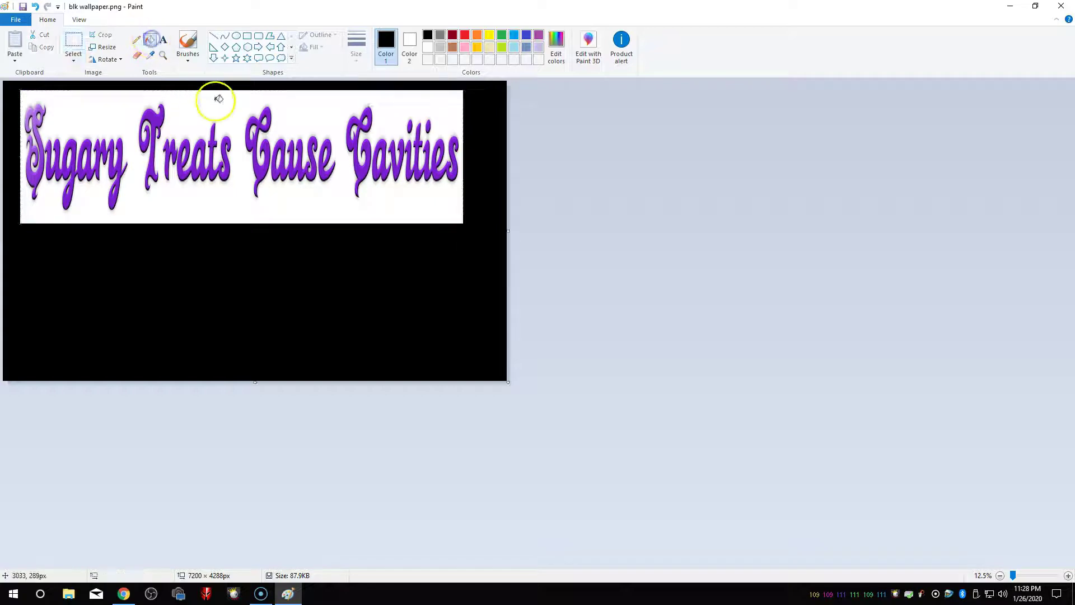
click(222, 109)
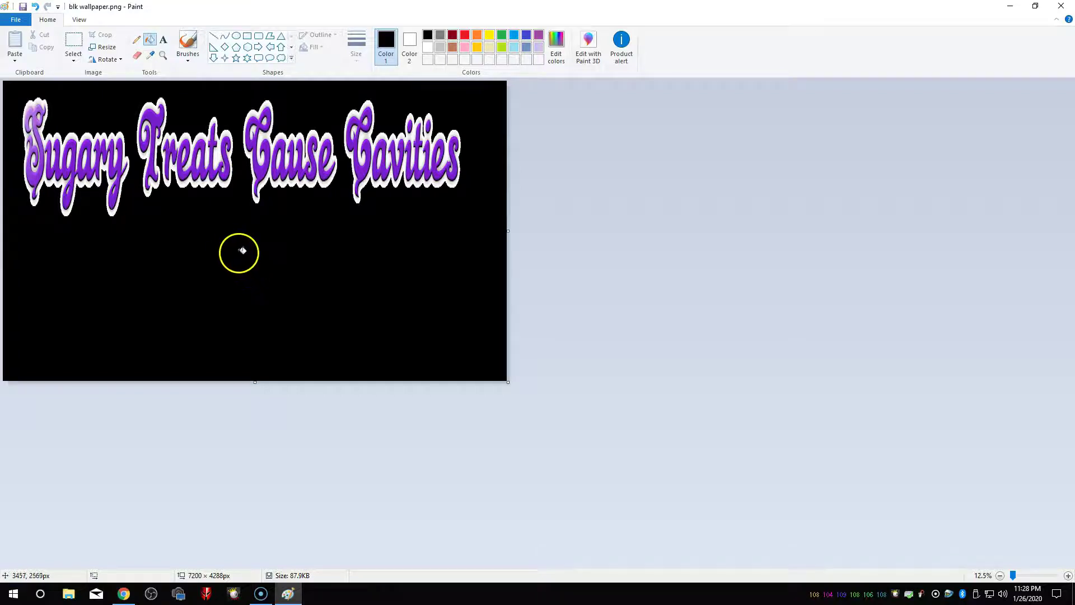
- Paste the "Brush Often" logo file cooltext347556844525960.png onto the canvas
click(15, 58)
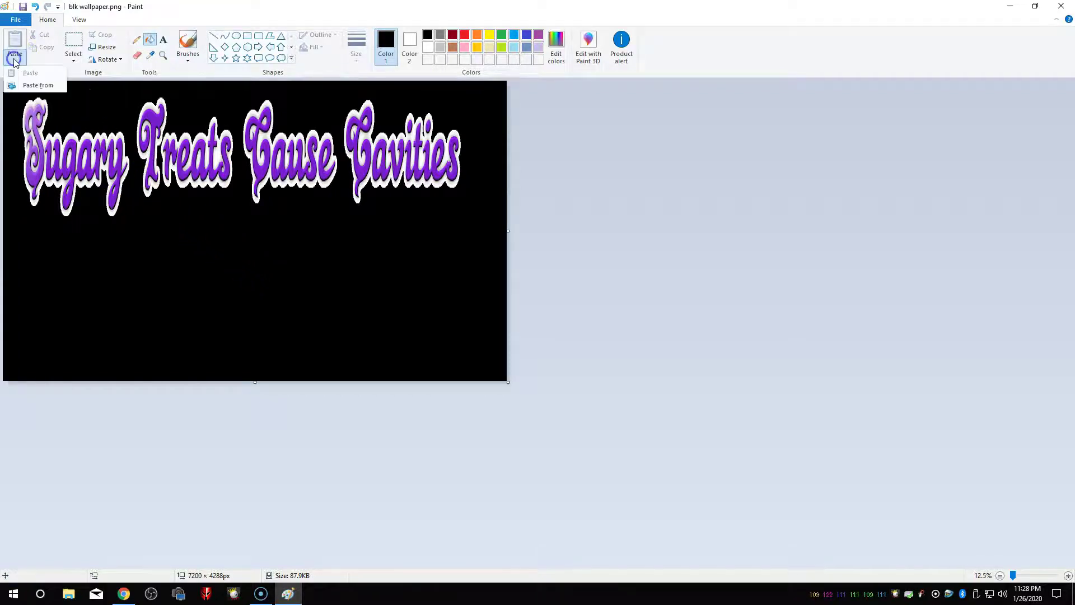
click(30, 84)
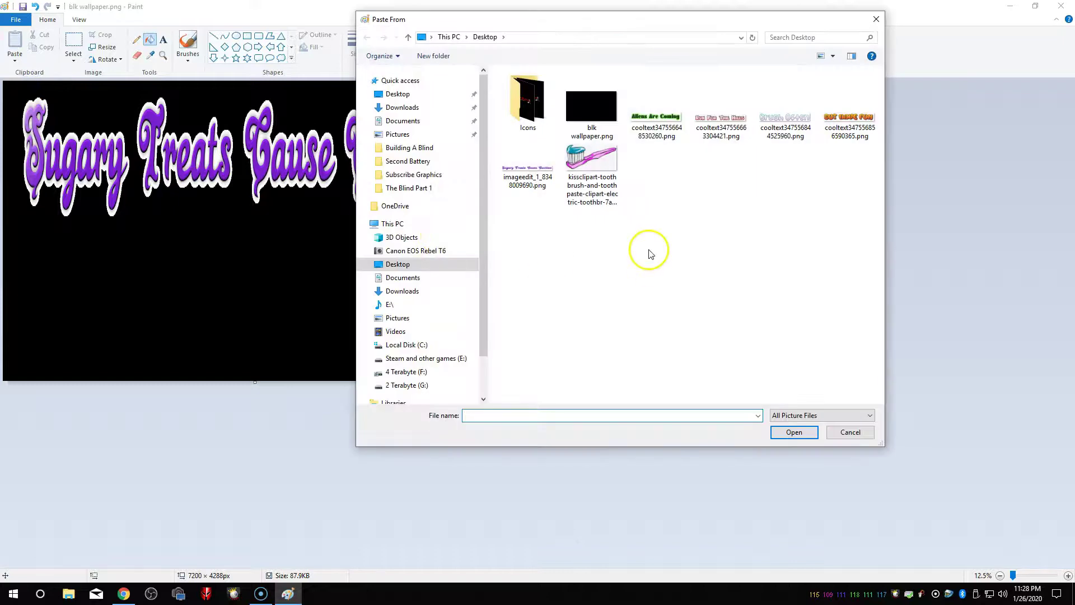
double_click(779, 122)
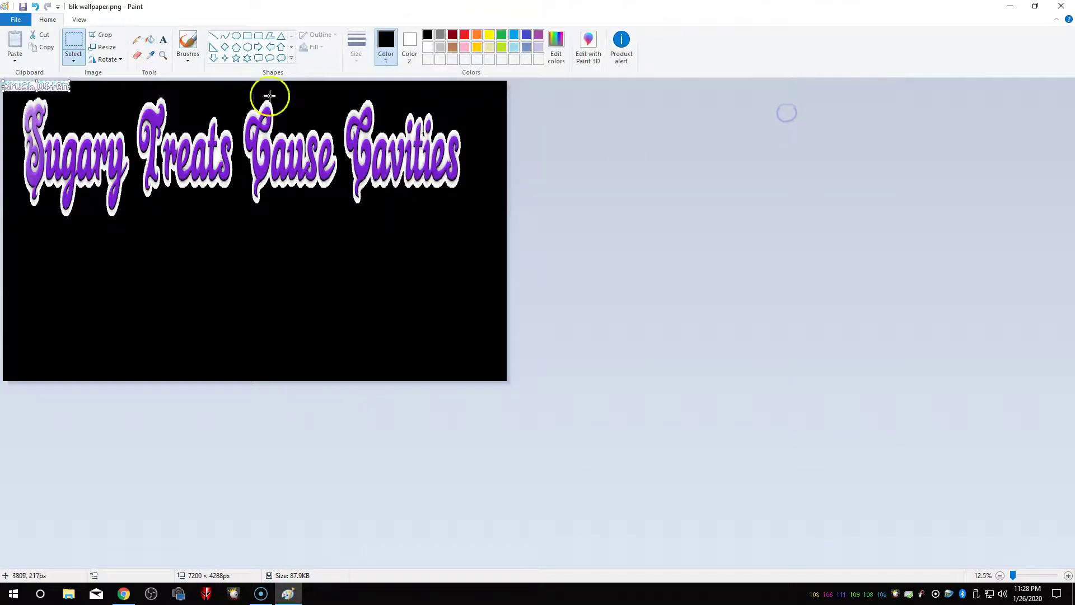
- Enlarge the "Brush Often" logo to about 3808 × 1464 px, centred below the title, and fill the white around its lettering with black
drag(71, 94, 270, 183)
mouse_move(166, 164)
mouse_down()
mouse_move(278, 249)
mouse_move(262, 269)
mouse_move(262, 252)
mouse_up()
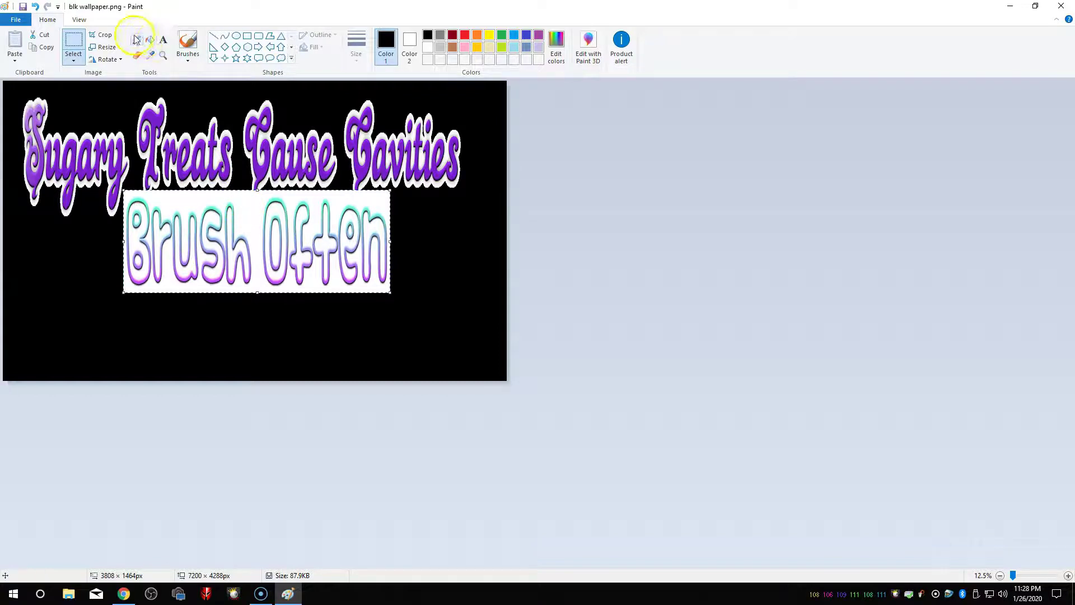
click(153, 44)
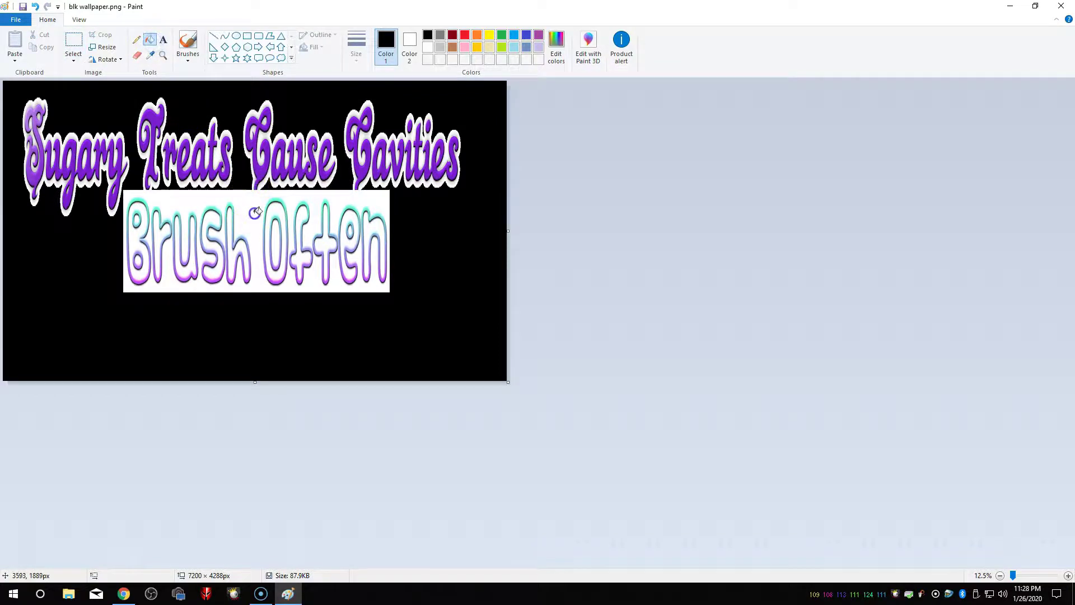
click(255, 211)
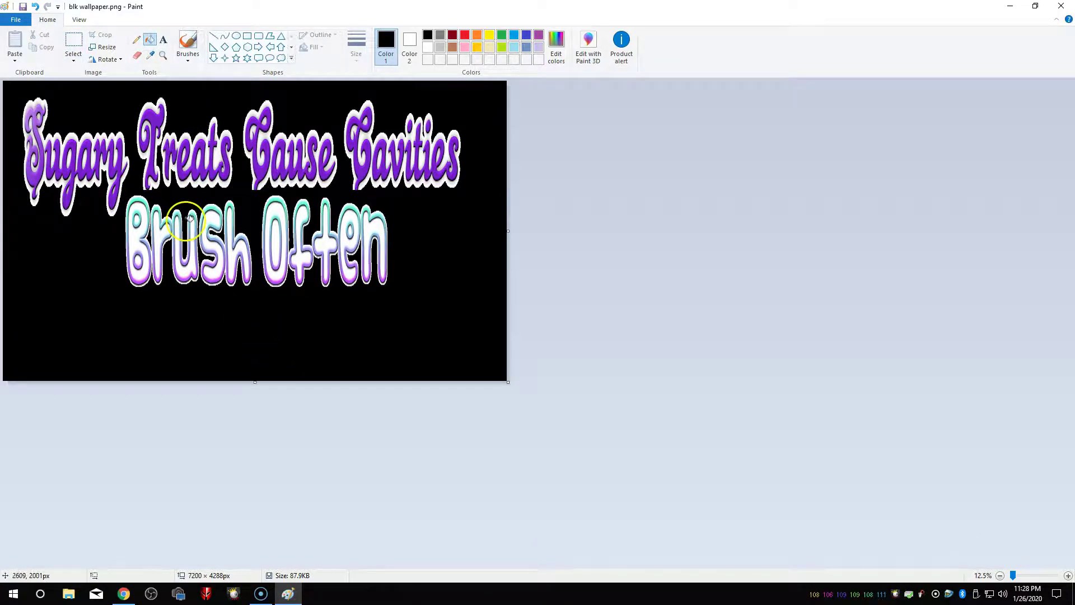
click(14, 63)
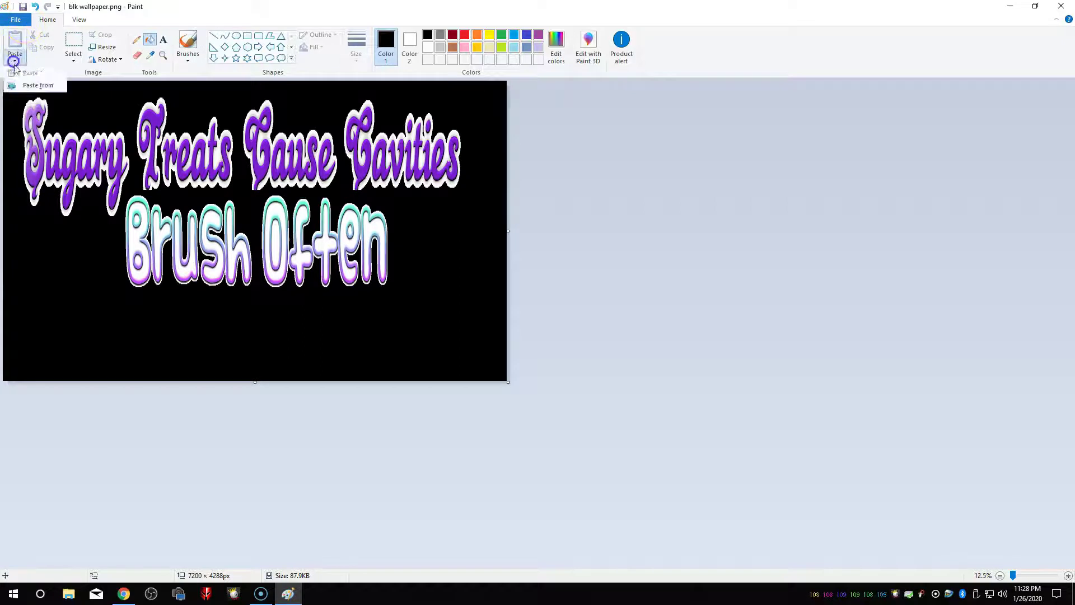
click(28, 85)
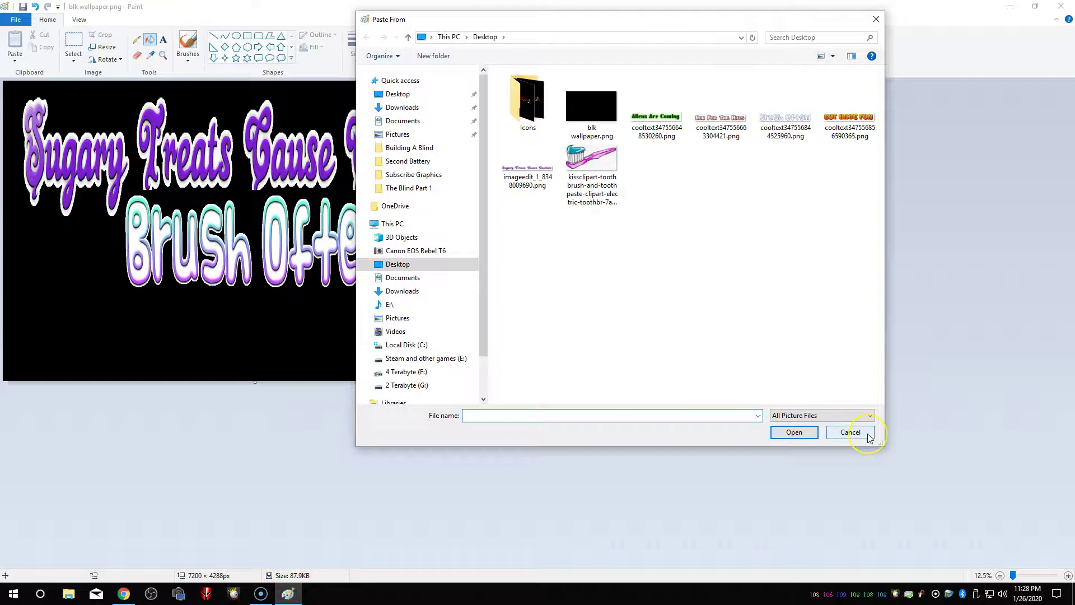
click(851, 433)
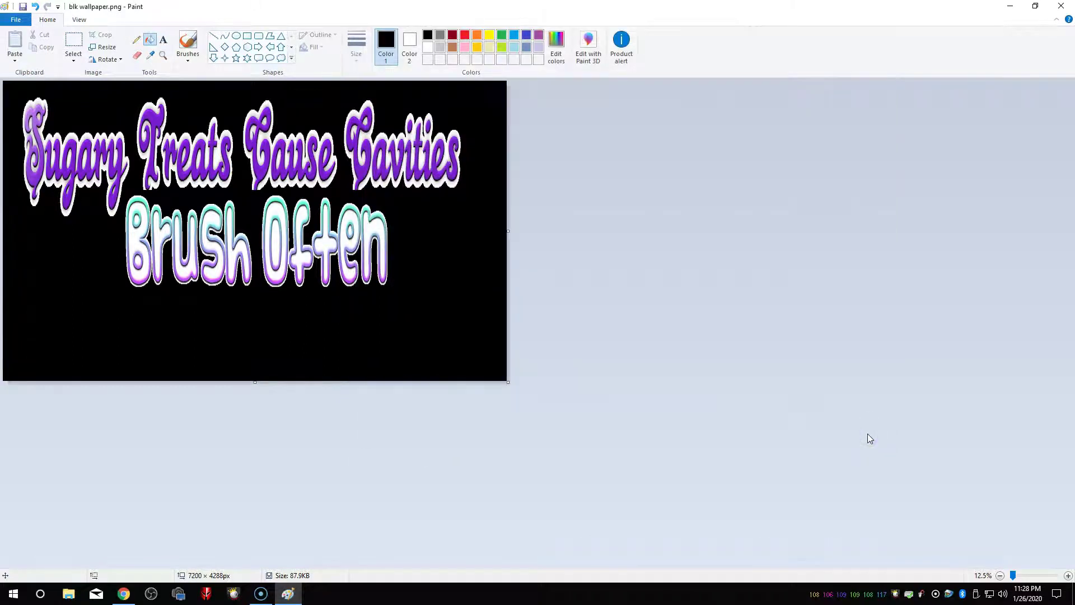
- Switch to Chrome, search Google for "make background transparent" and open the LunaPic transparent background editor
click(126, 593)
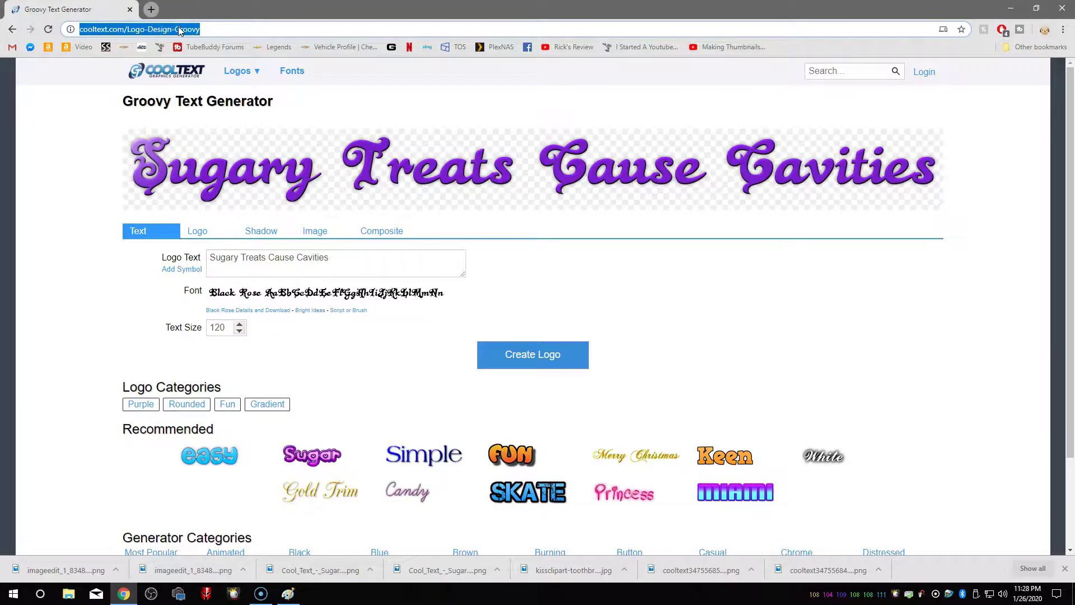
text(make b)
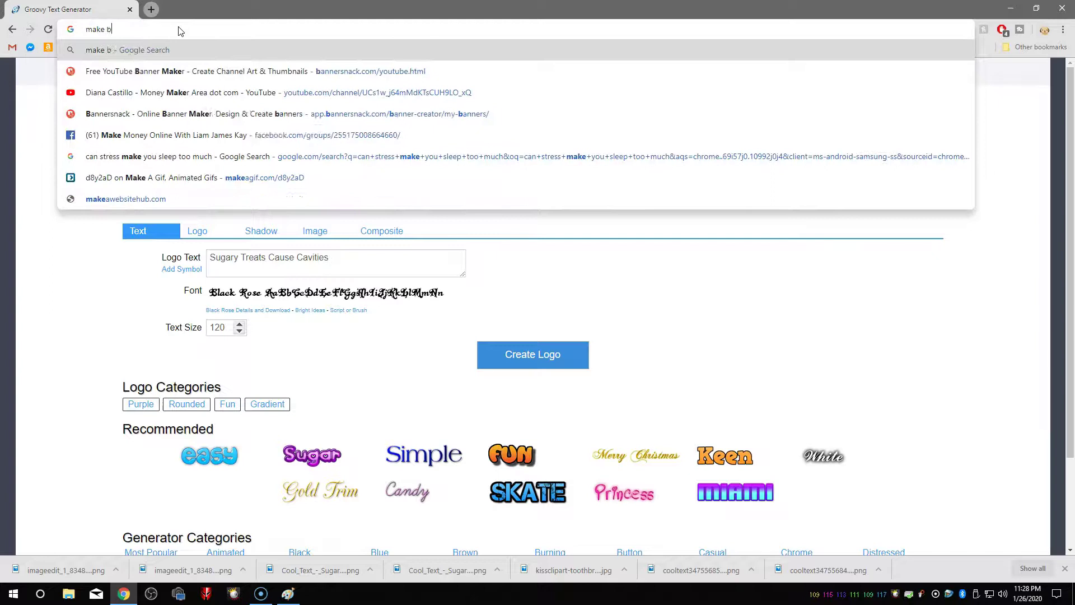
text(ack)
key(Return)
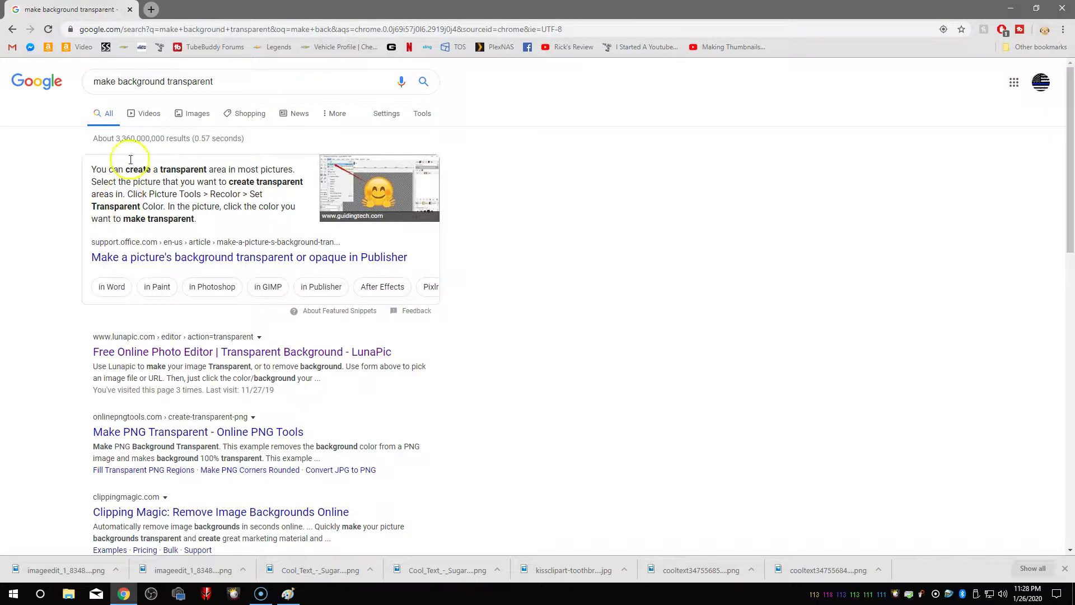
click(161, 352)
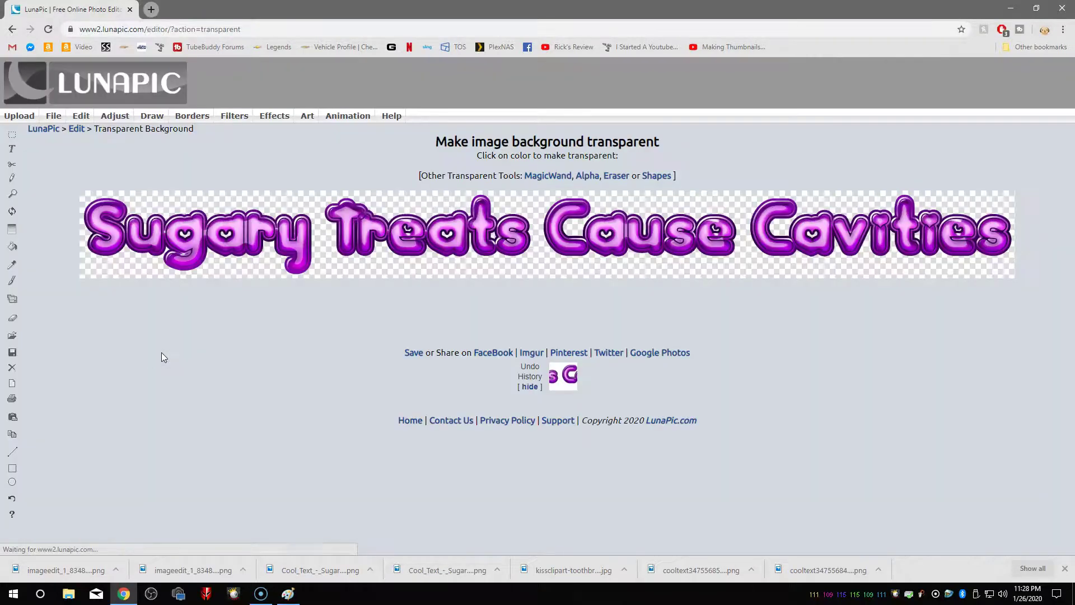
- Upload the kissclipart toothbrush and toothpaste image from the Desktop to LunaPic
click(18, 115)
click(468, 224)
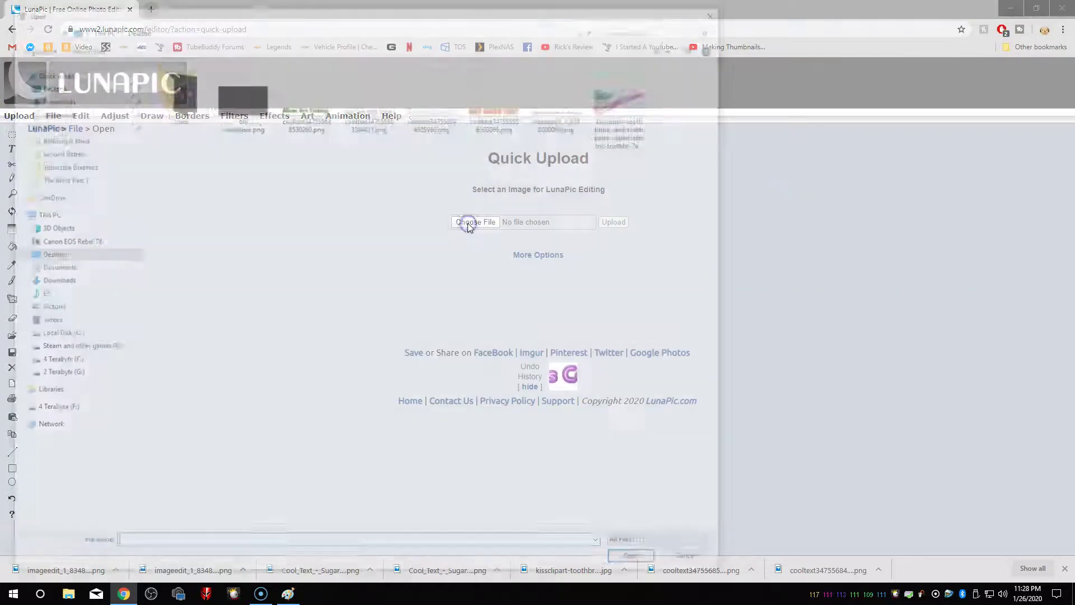
click(628, 107)
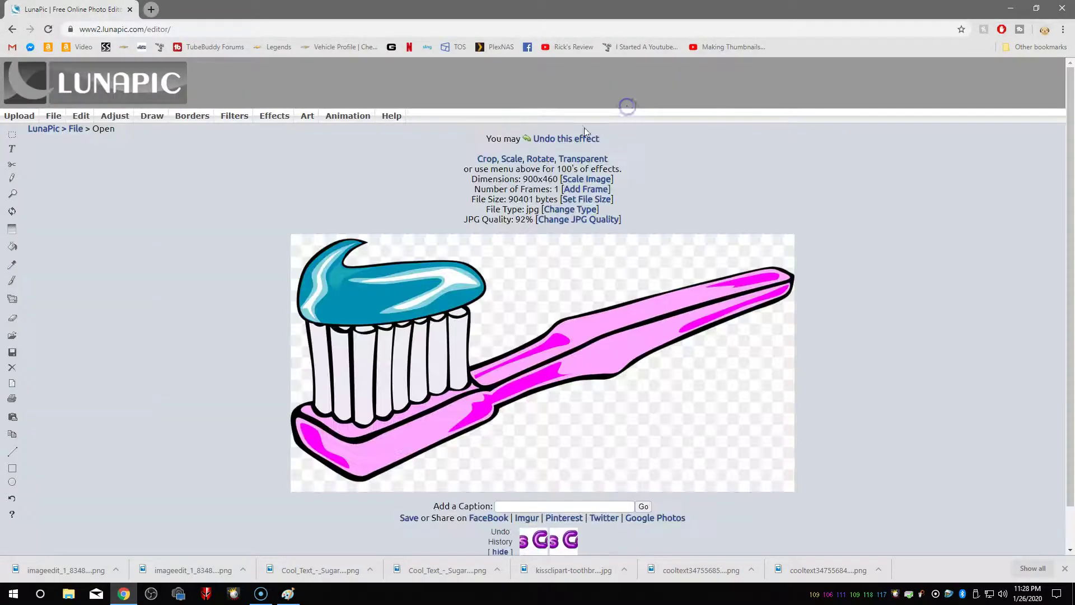
- Make the white and grey checkered background around the toothbrush clipart transparent with the Transparent Background tool
click(72, 118)
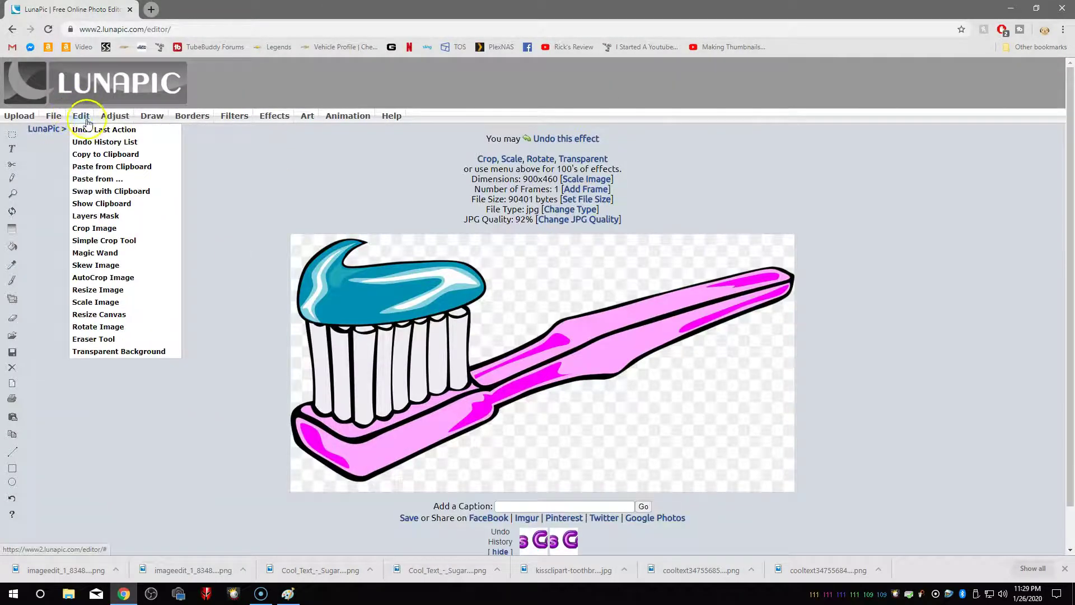
click(18, 115)
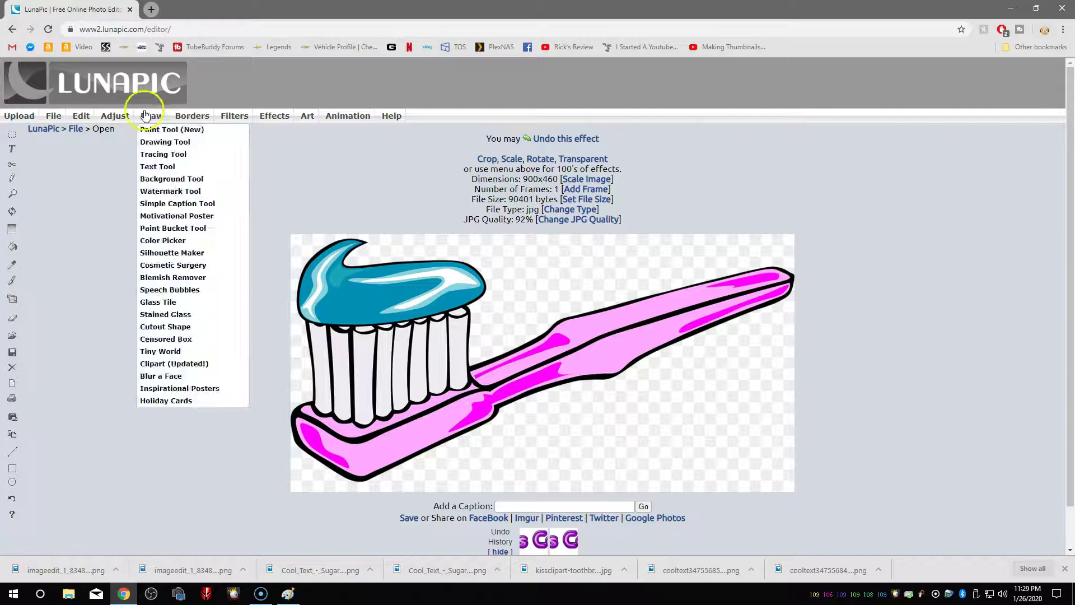
mouse_move(81, 115)
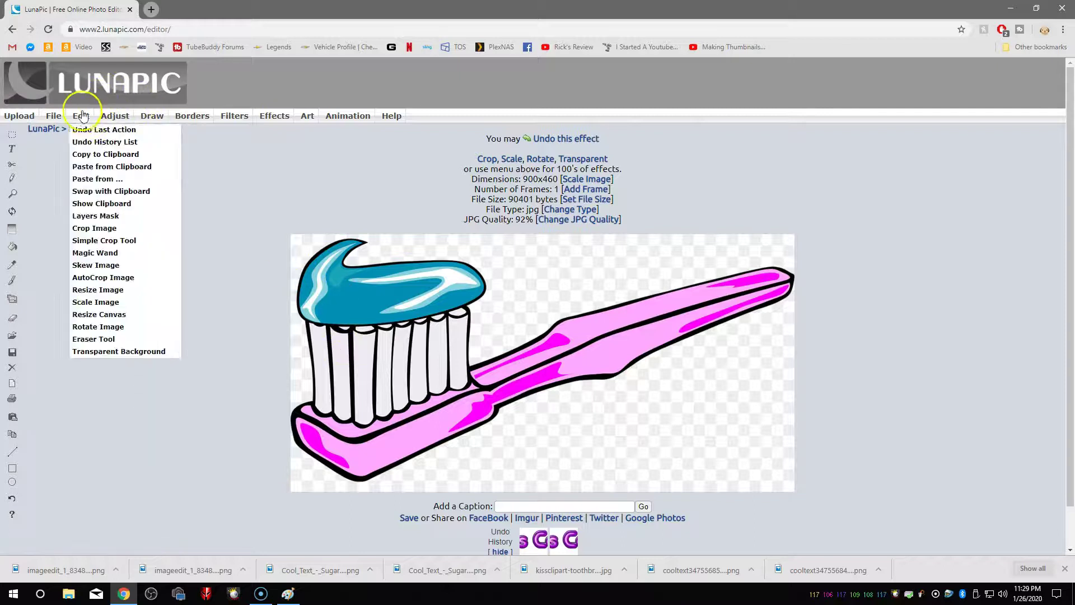
click(112, 351)
click(569, 365)
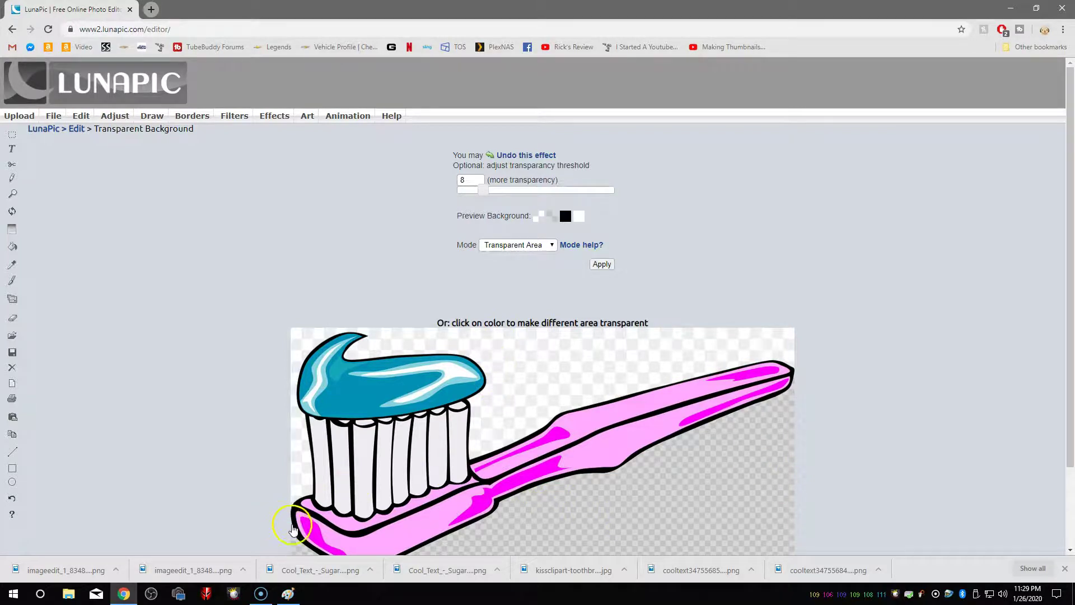
click(579, 349)
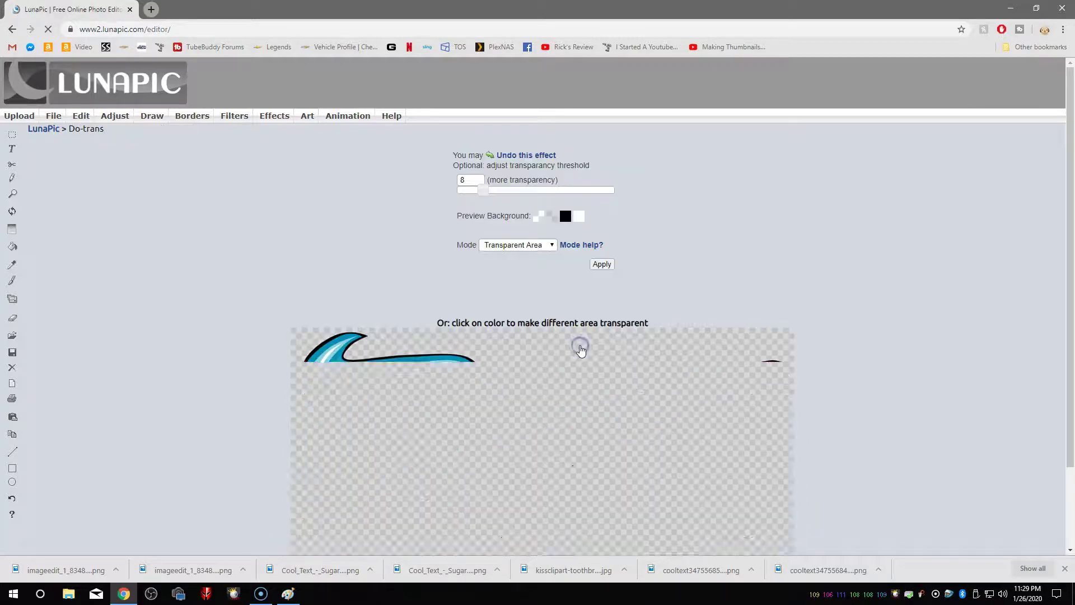
click(601, 268)
click(644, 453)
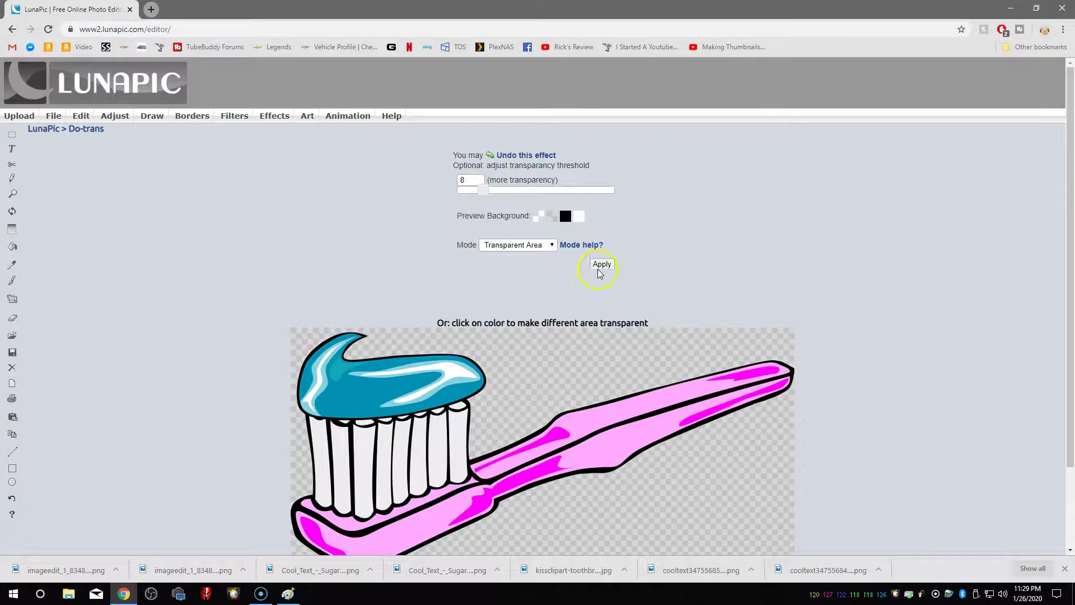
- Apply the transparency with a threshold of 8 in Transparent Area mode and save the toothbrush image
scroll(857, 345, down, 3)
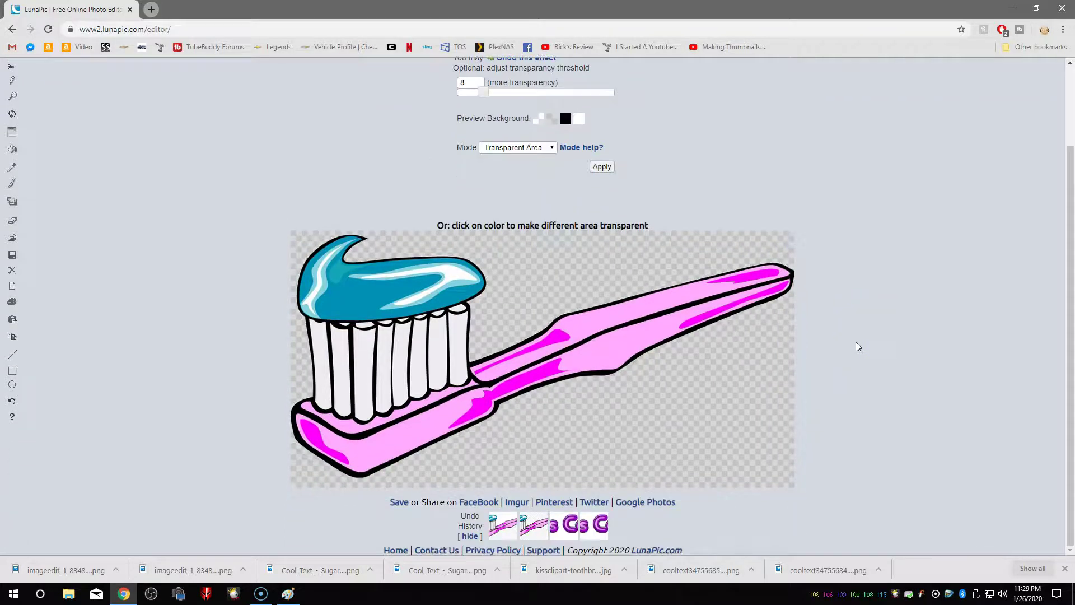
click(601, 167)
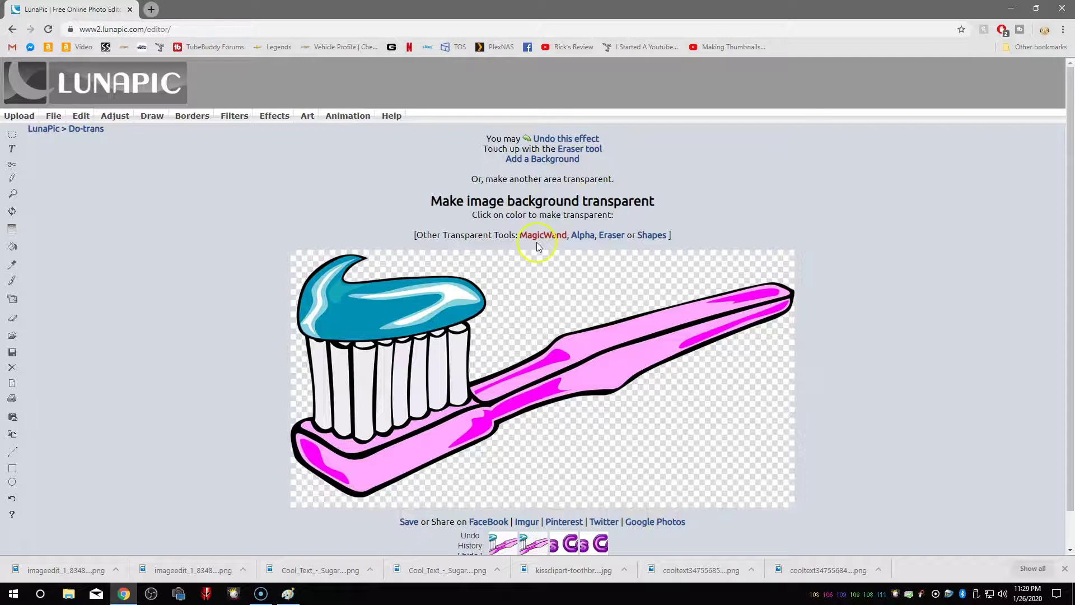
scroll(504, 292, down, 1)
click(408, 482)
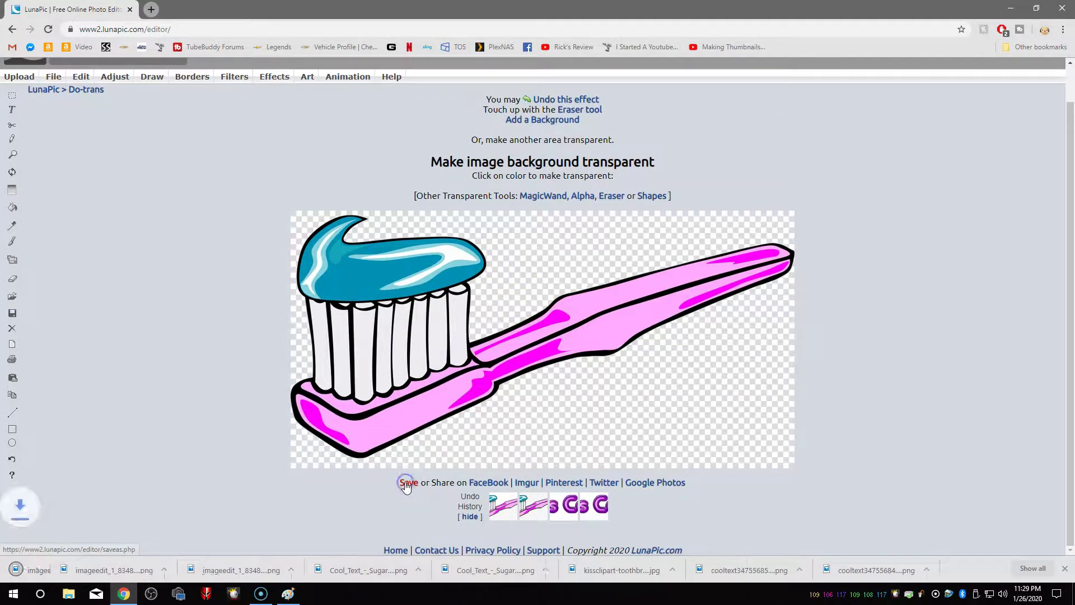
- Switch to Paint and paste the toothbrush file imageedit_4_3568228373.png onto the canvas
click(1011, 10)
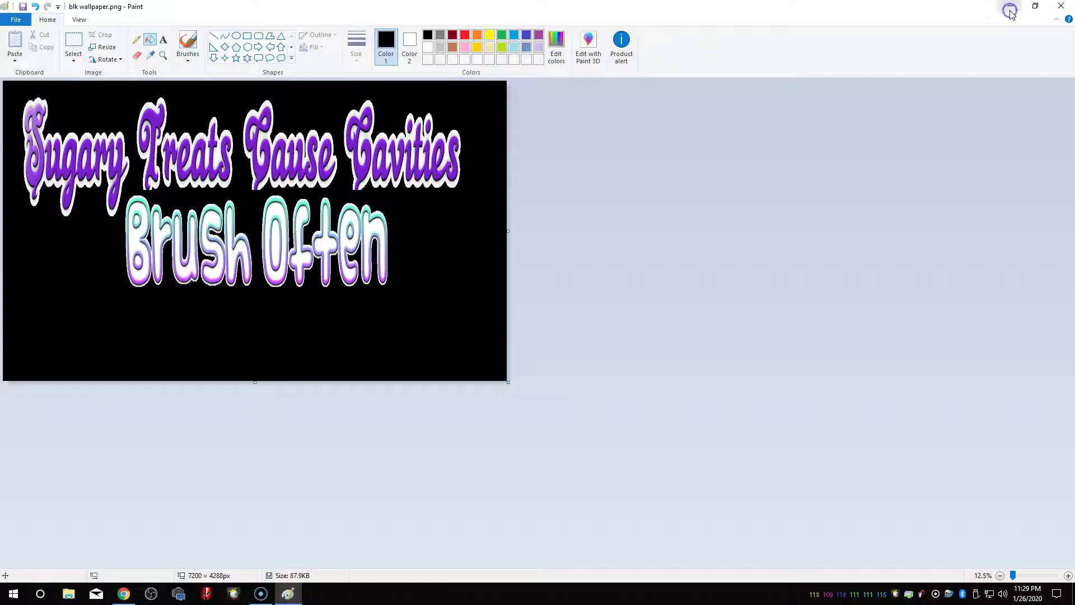
click(17, 61)
click(26, 94)
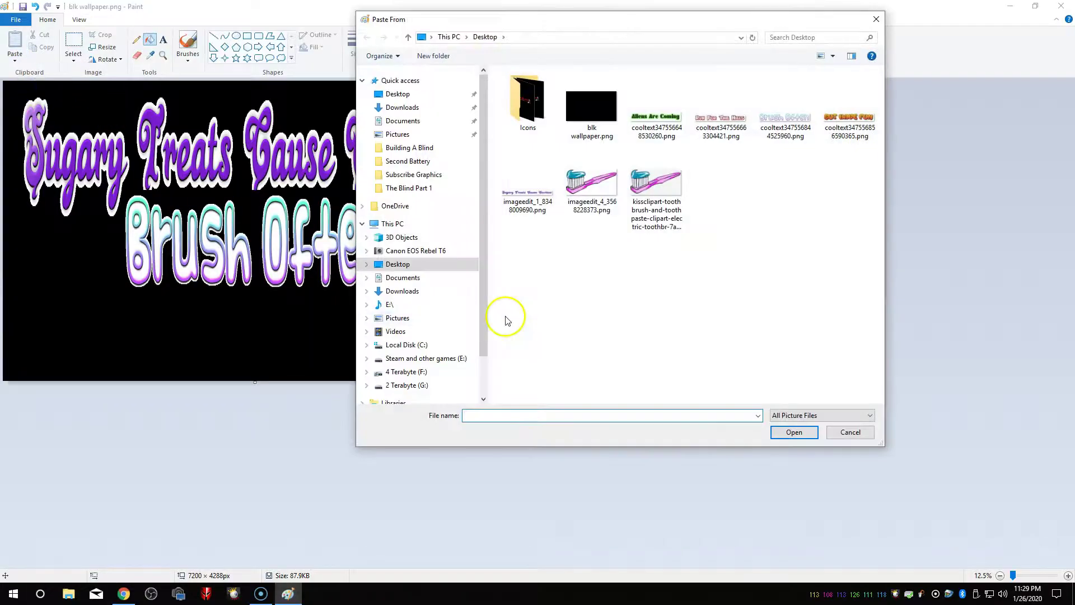
double_click(590, 187)
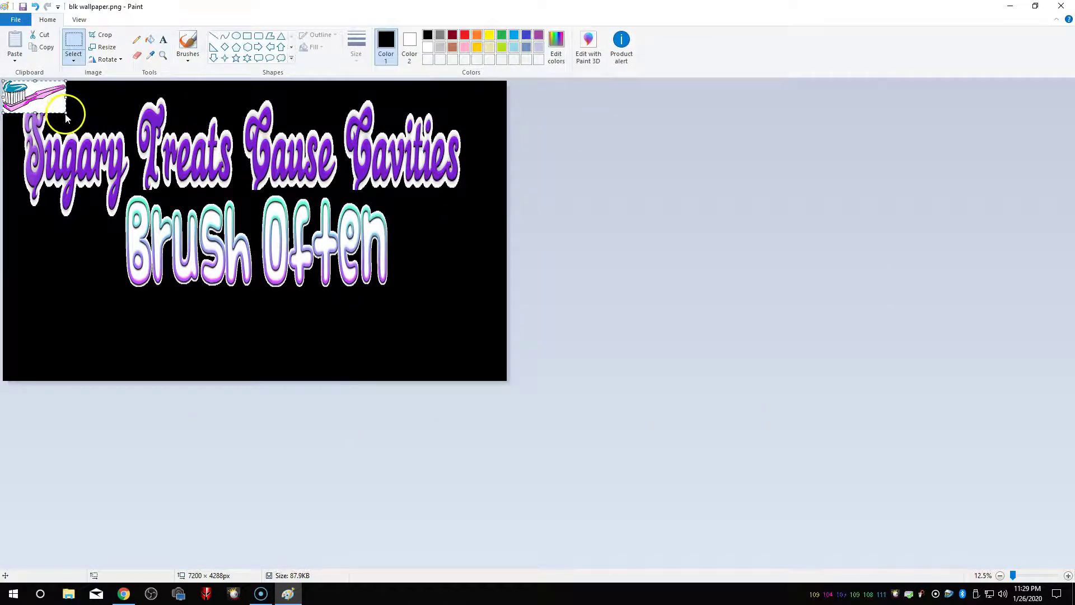
- Try to enlarge the pasted toothbrush and place it below the "Brush Often" logo, and undo the paste
drag(68, 114, 229, 184)
drag(135, 140, 374, 302)
drag(470, 342, 468, 341)
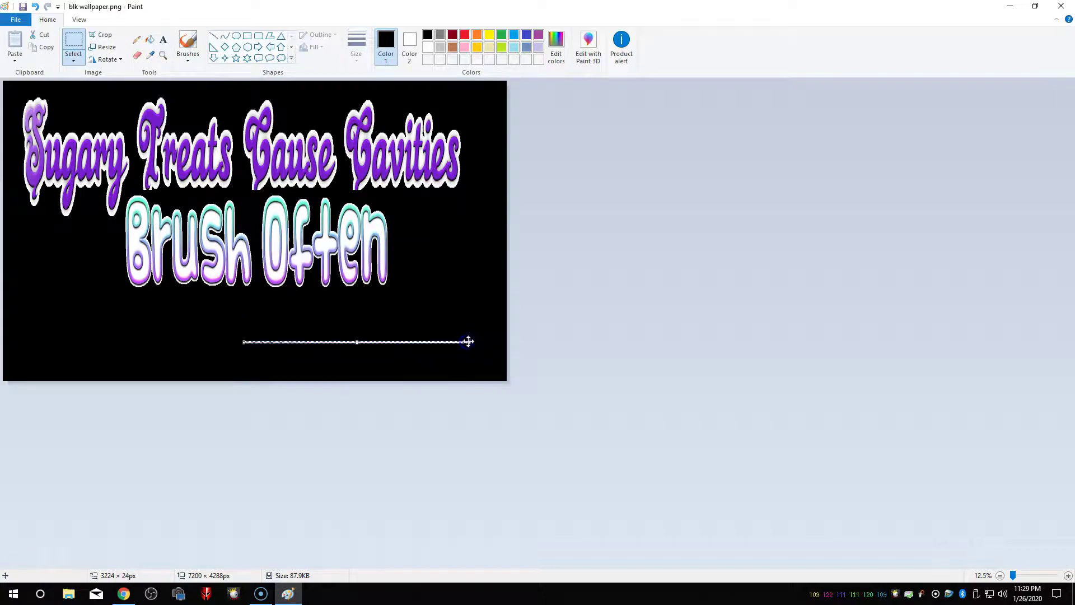
click(344, 336)
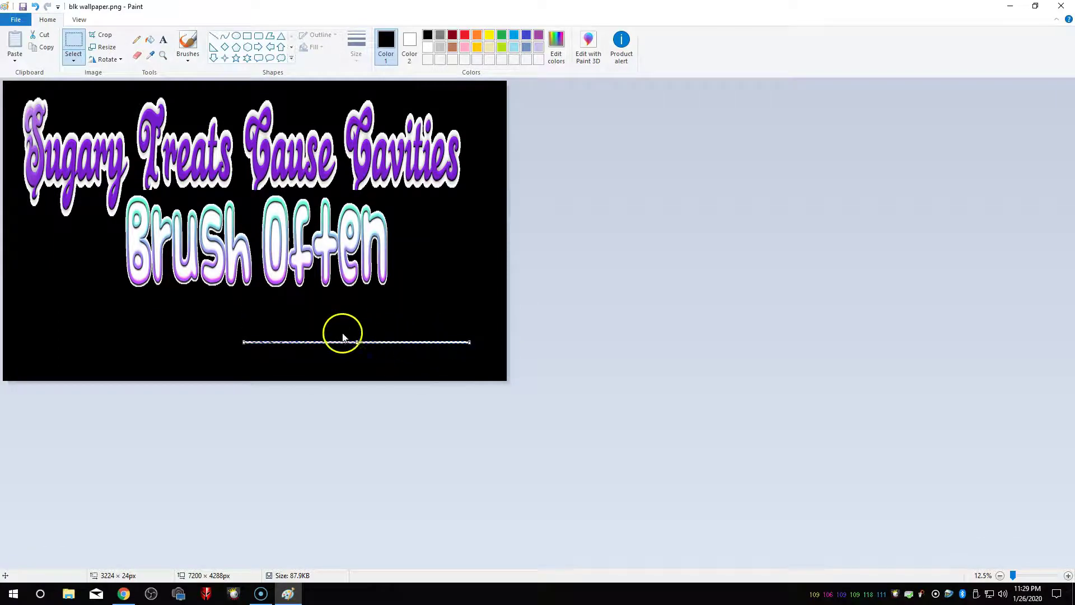
click(38, 7)
- Paste imageedit_4_3568228373.png again, enlarge it to about 2552 × 800 px and place it below the right half of the "Brush Often" logo
click(15, 60)
click(41, 89)
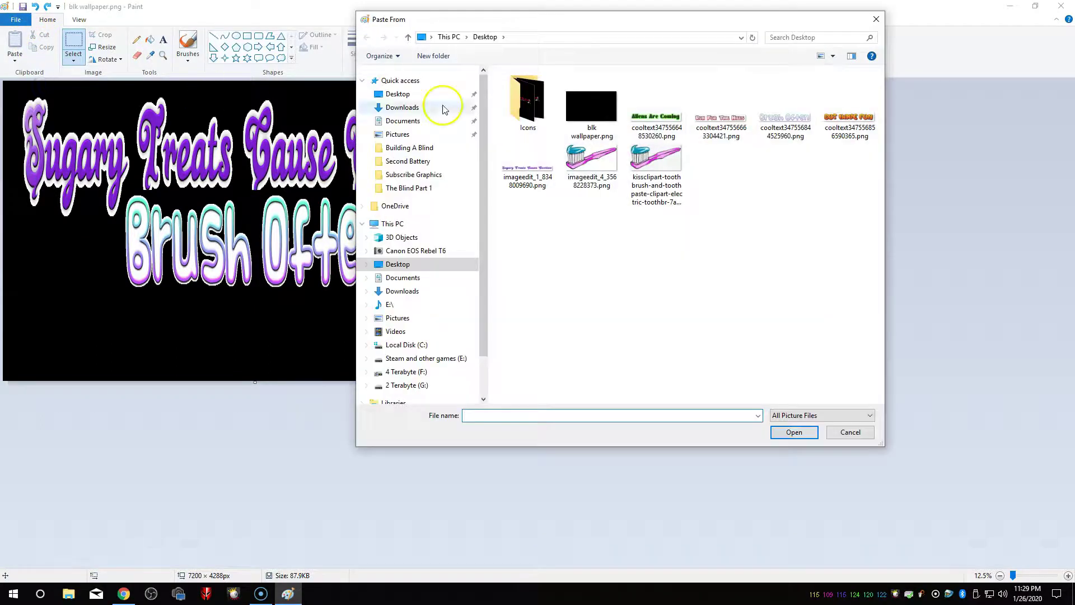
double_click(589, 161)
mouse_move(65, 113)
mouse_down()
mouse_move(181, 137)
mouse_move(367, 321)
mouse_move(403, 340)
mouse_up()
click(366, 305)
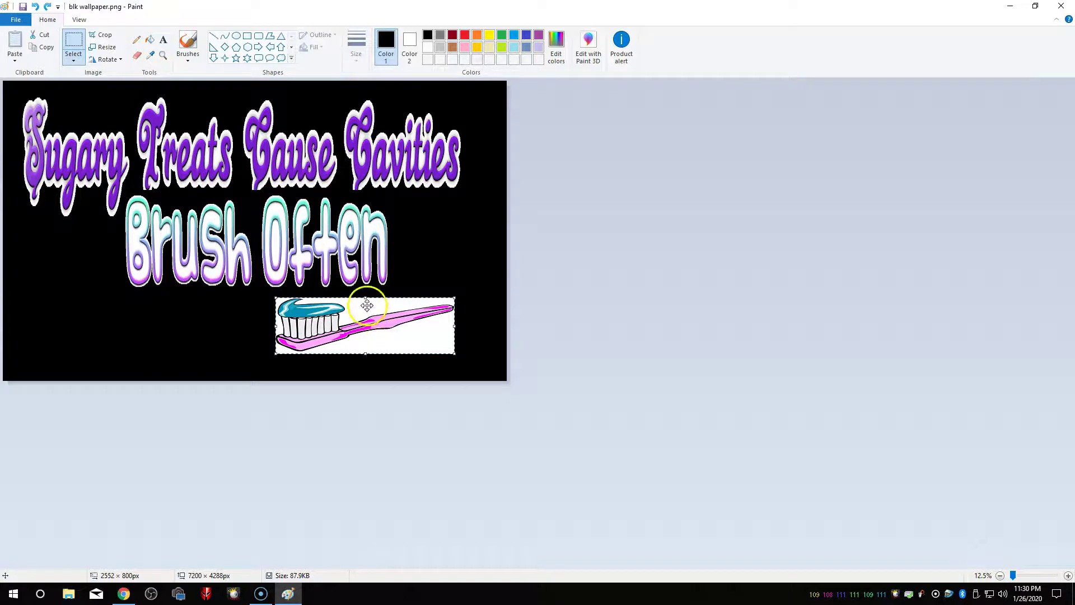
- Fill the white areas above and below the toothbrush with black
click(149, 43)
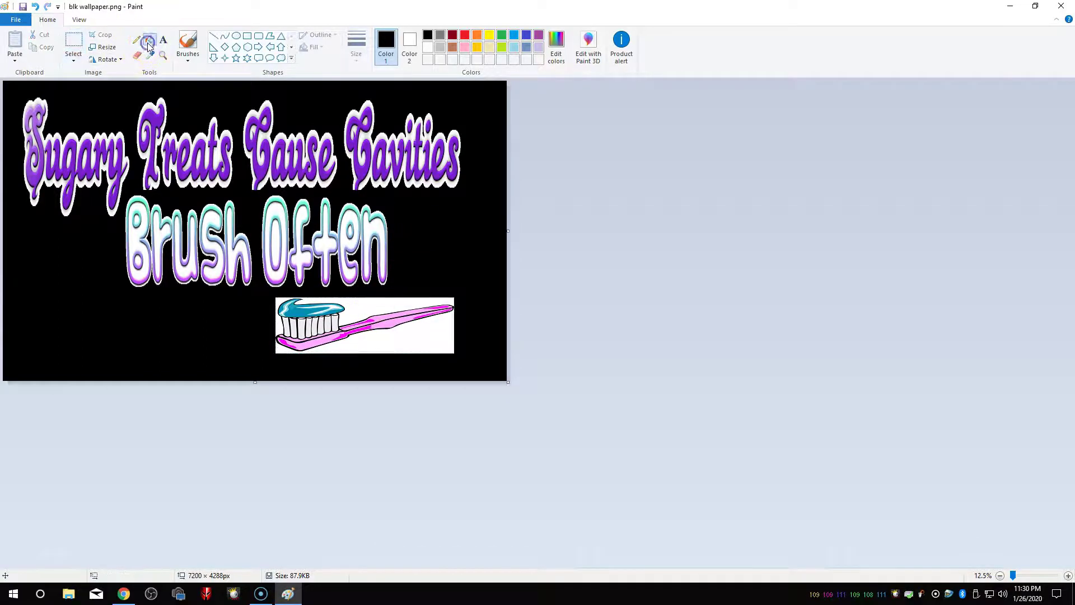
click(361, 311)
click(403, 338)
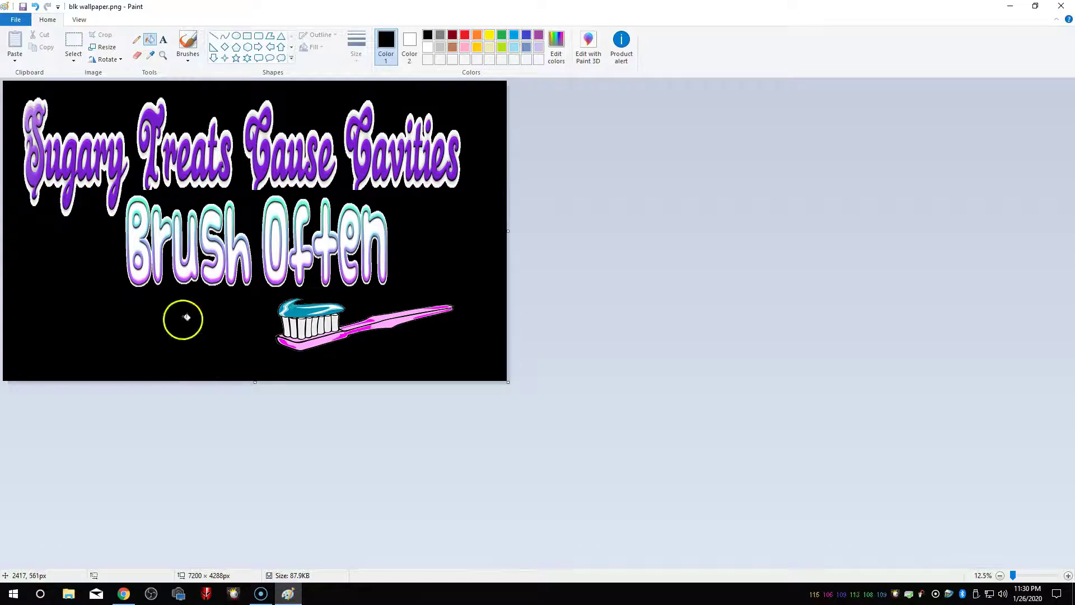
- Switch to Chrome and open the Keen text generator on cooltext.com
click(1010, 6)
click(123, 592)
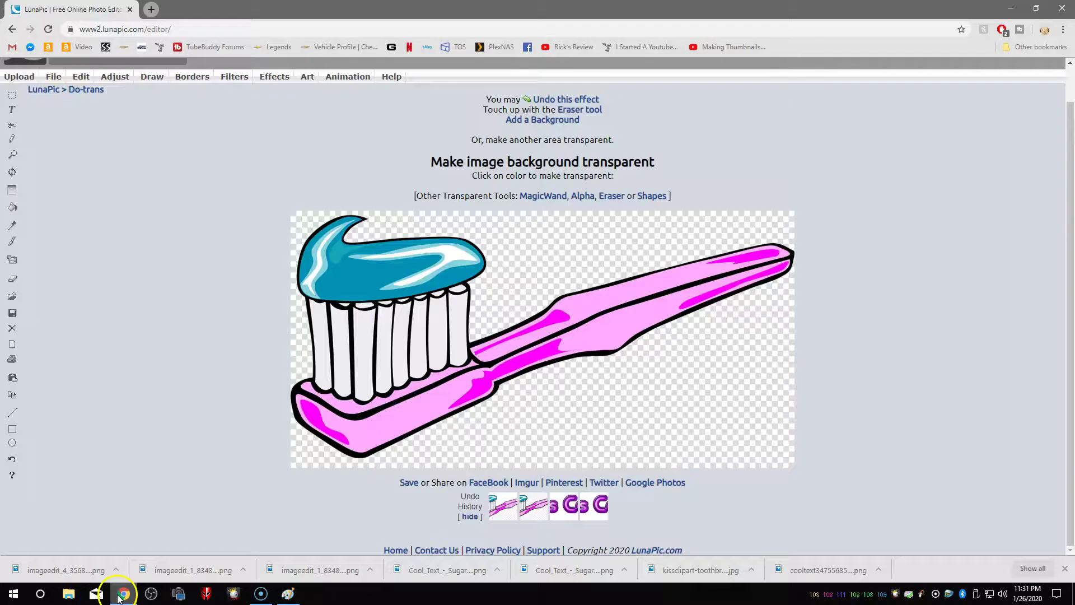
click(159, 31)
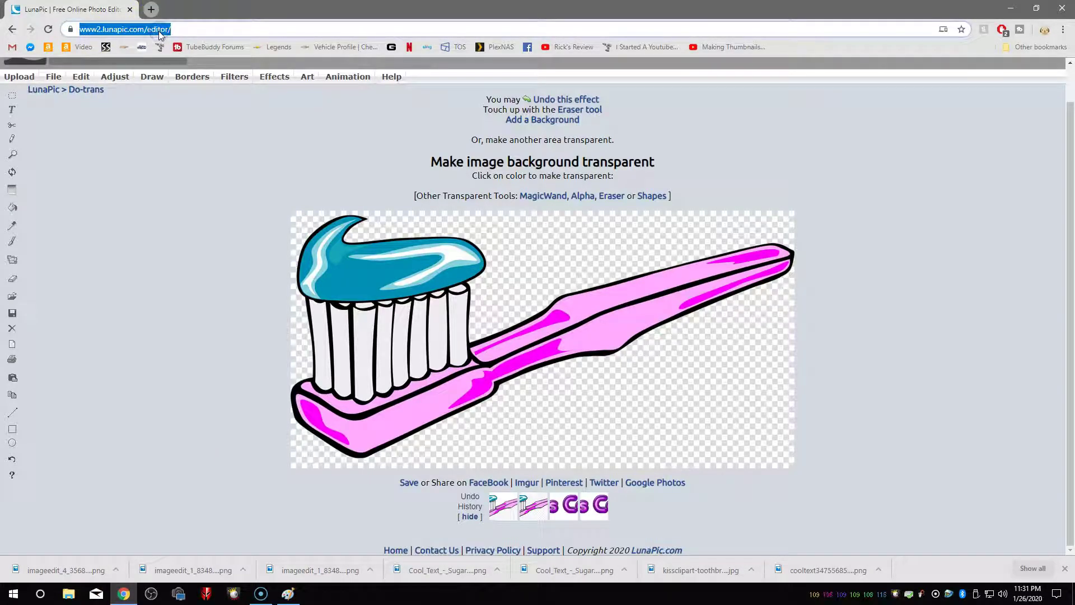
text(cool)
key(Return)
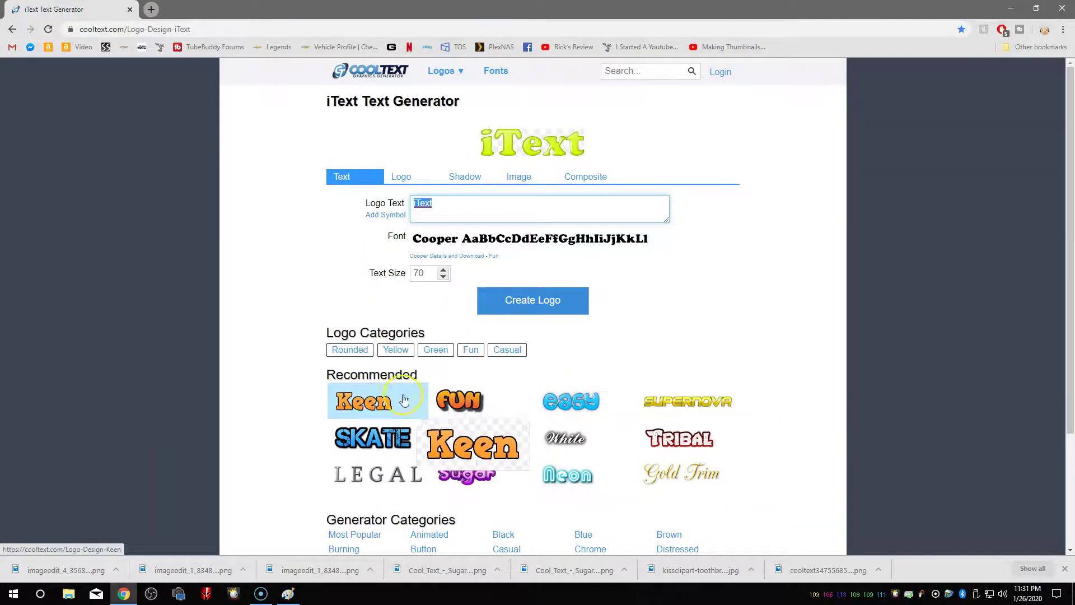
click(364, 401)
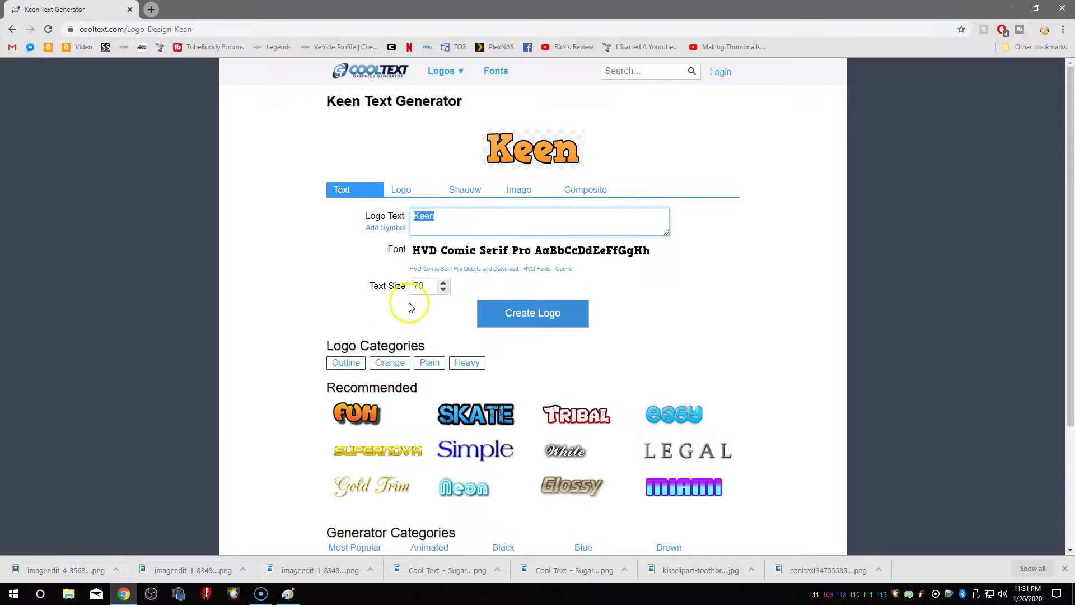
- Set the logo text to "Sugary Treats Cause Cavities"
text(Su)
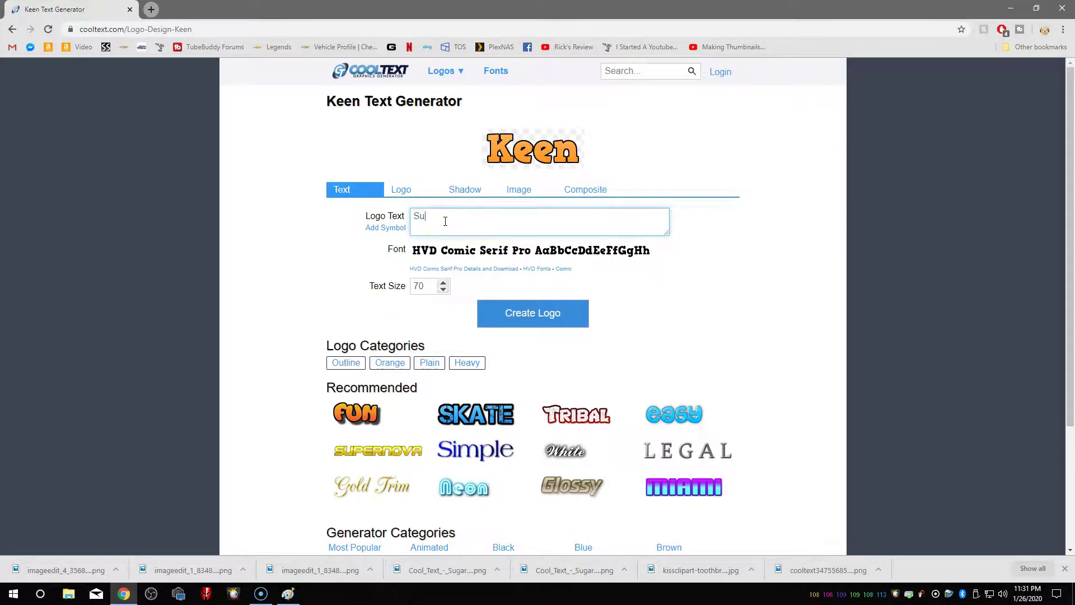
text(gary trteats Cause Ca)
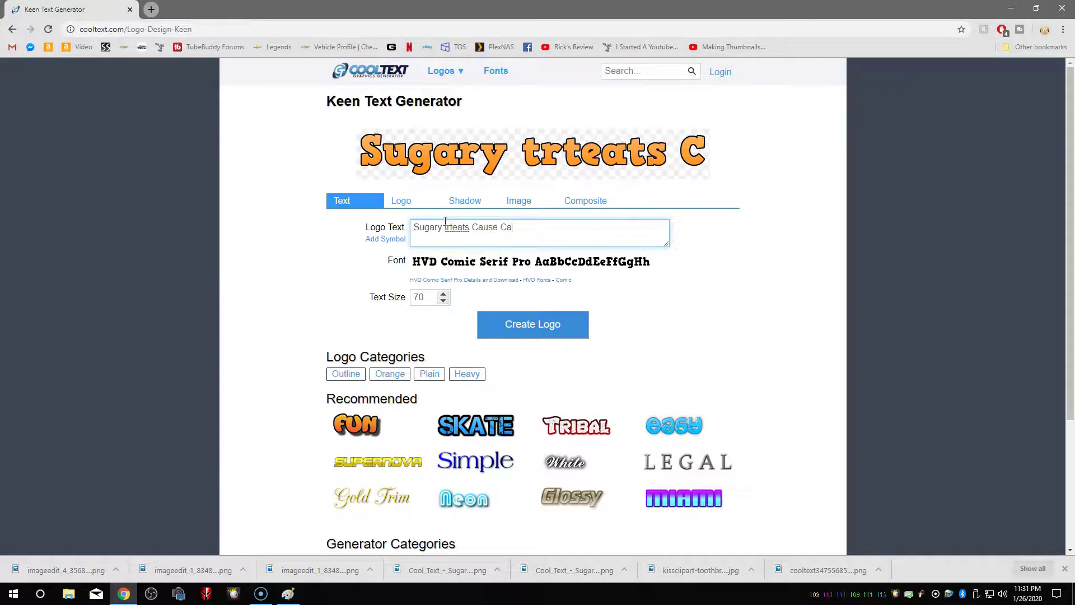
text(vities)
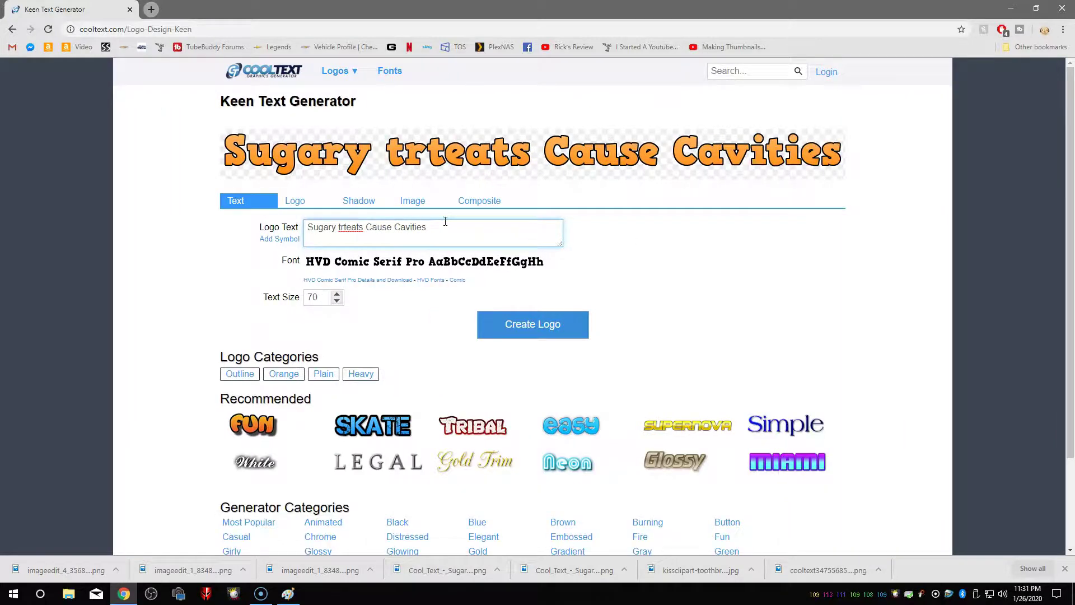
right_click(346, 228)
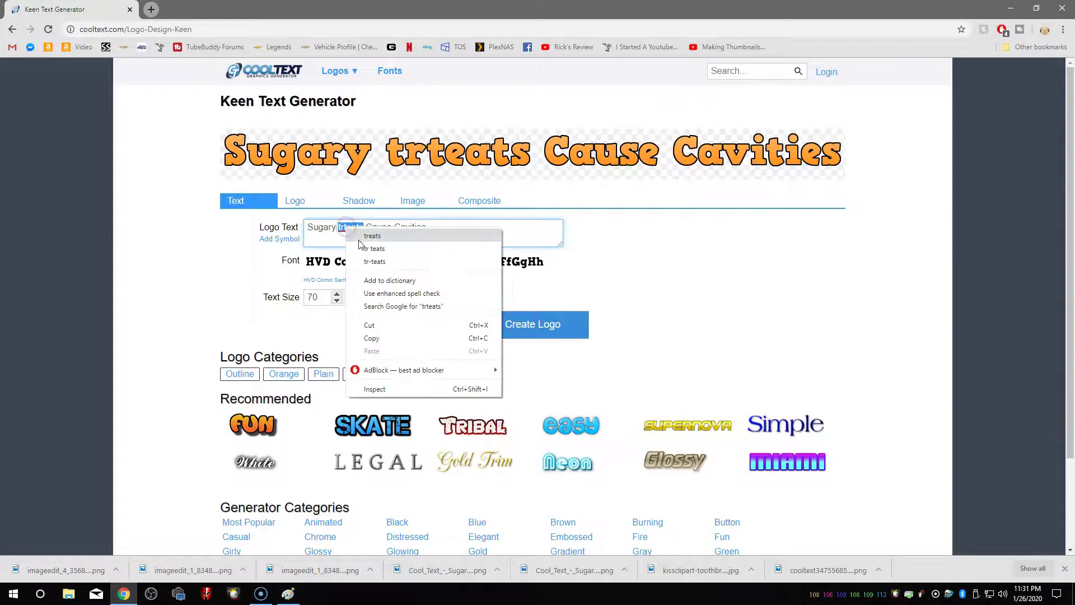
click(372, 235)
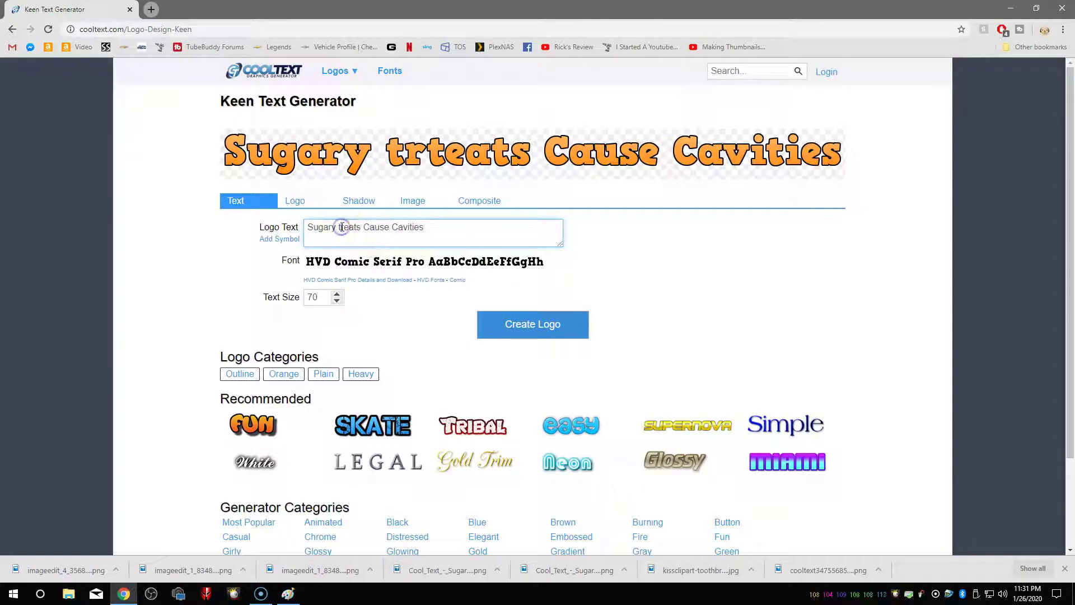
click(342, 227)
key(BackSpace)
text(T)
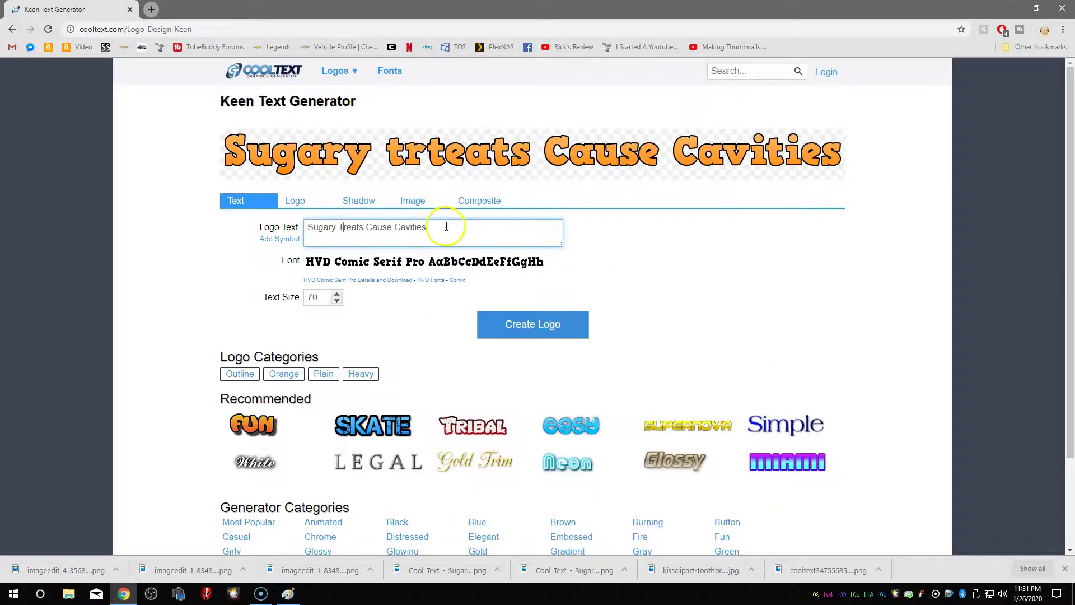
click(447, 226)
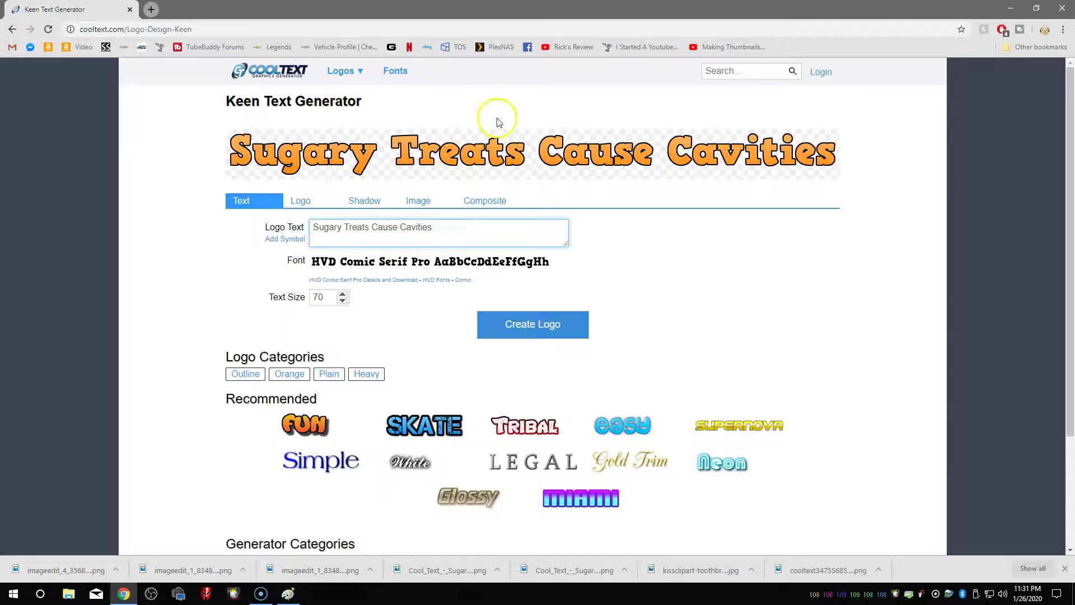
- Set the logo's start color to the purple #B024E3
click(299, 205)
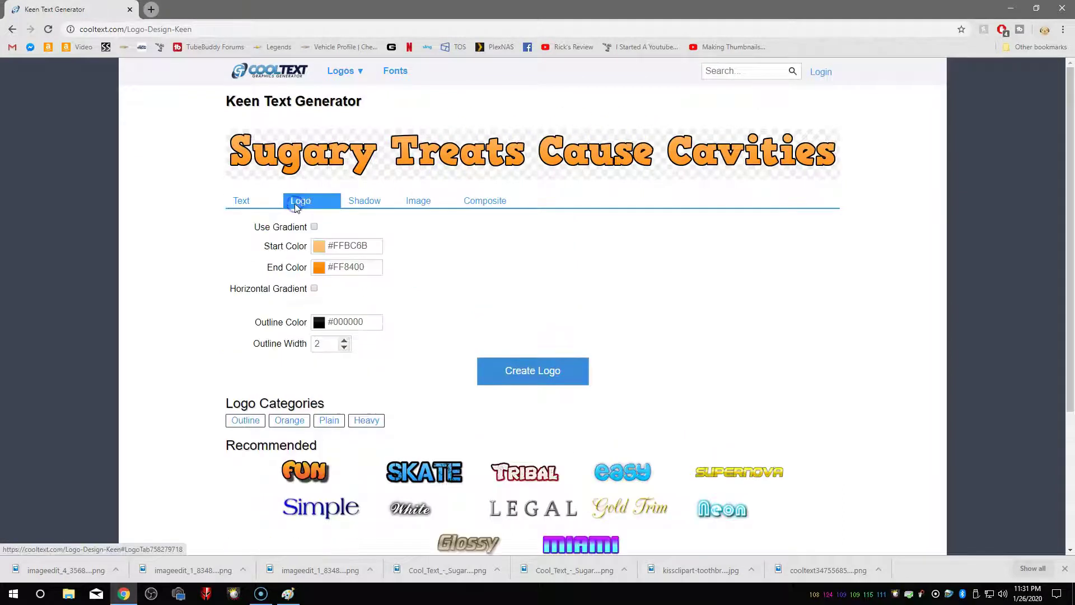
click(317, 247)
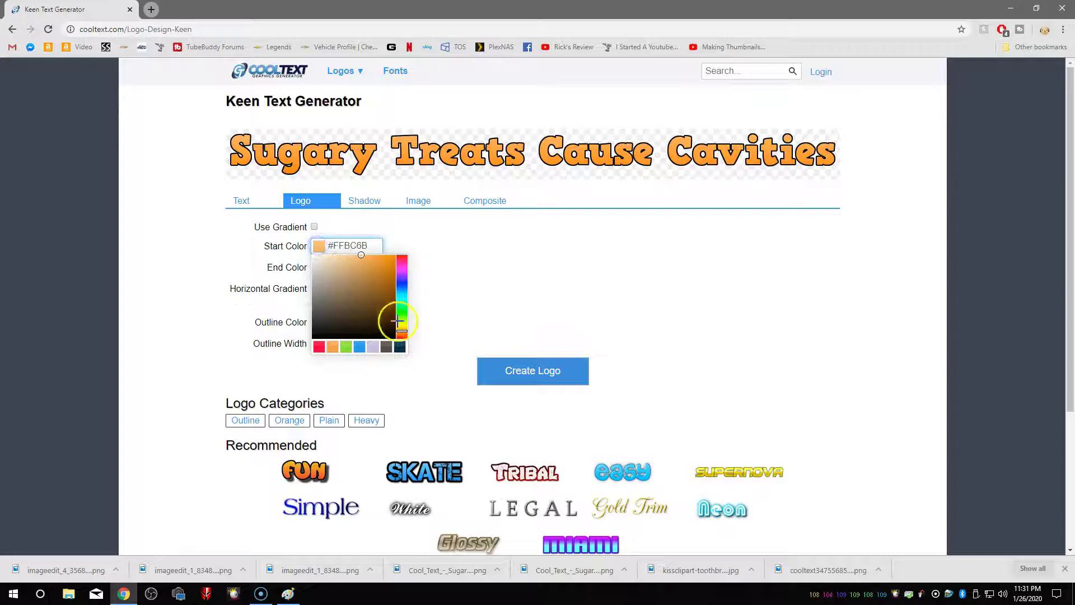
click(400, 273)
drag(387, 266, 383, 264)
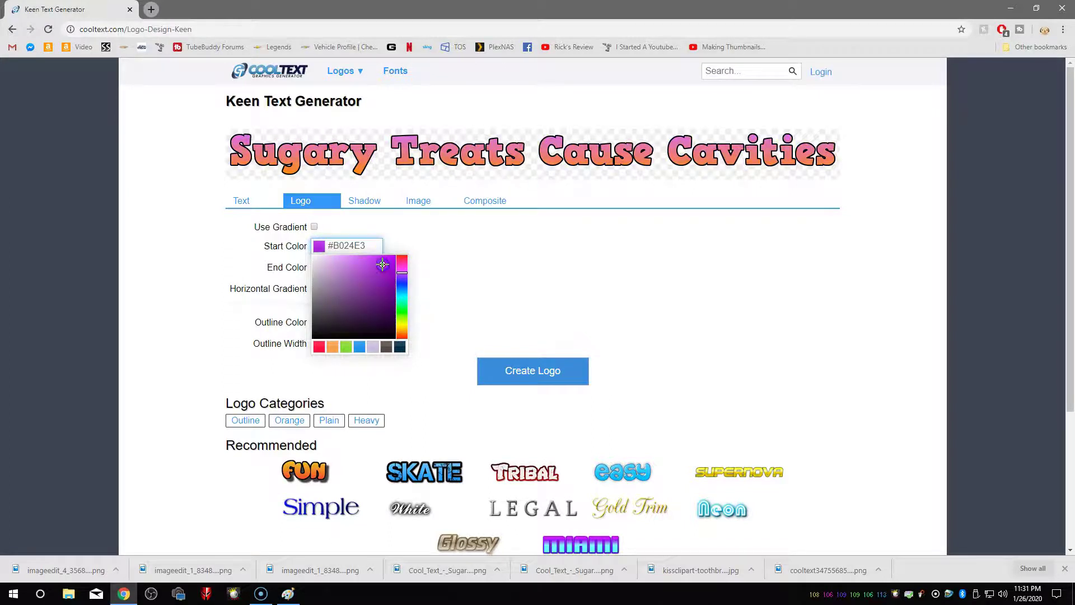
click(446, 283)
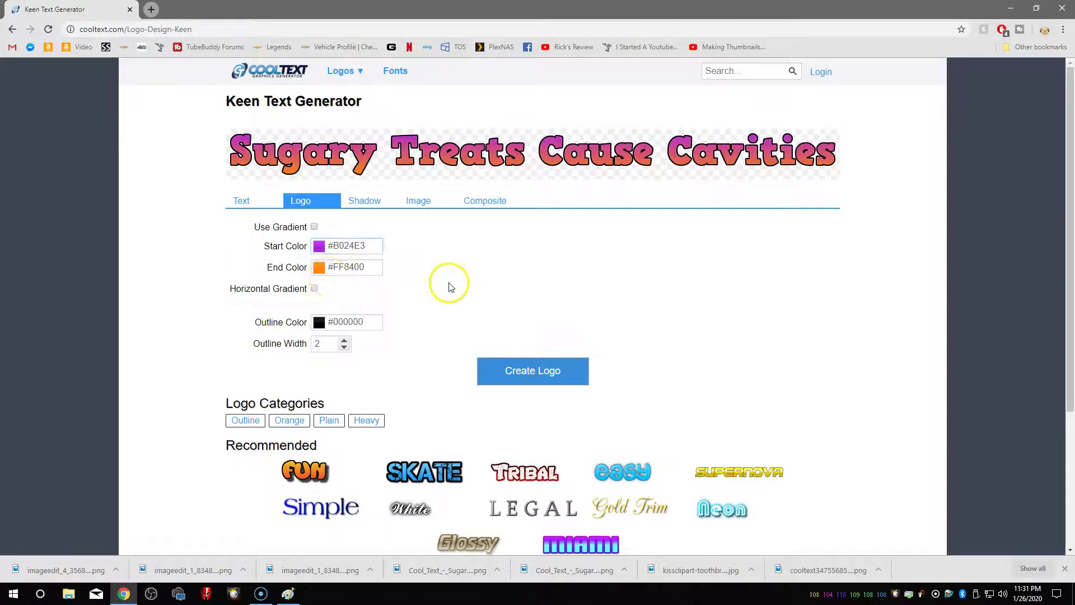
- Set the logo's end color to the purple #A323D1
click(327, 273)
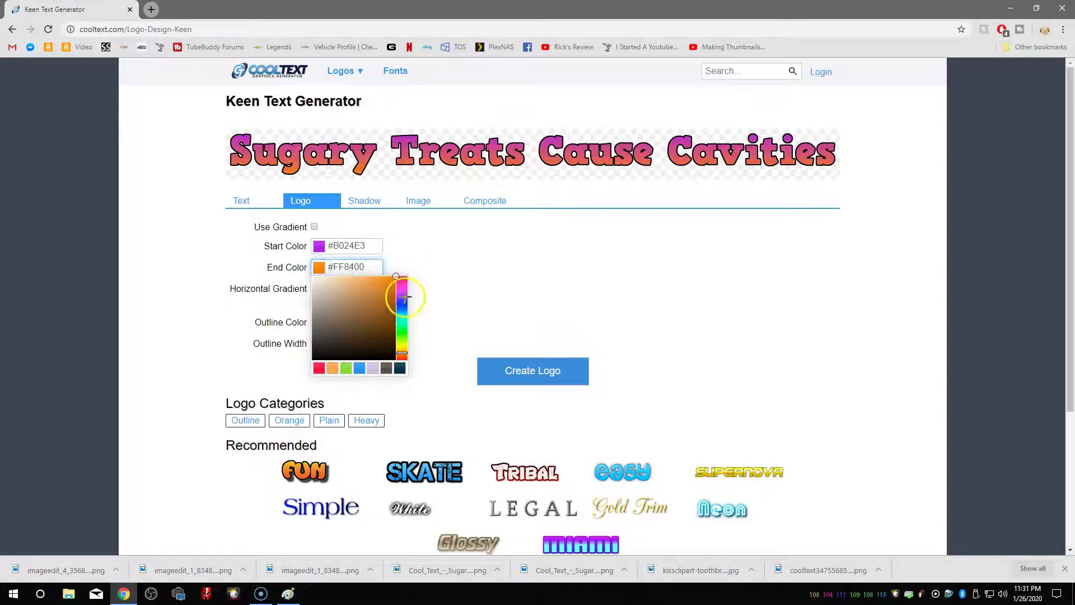
click(402, 293)
click(380, 288)
click(457, 286)
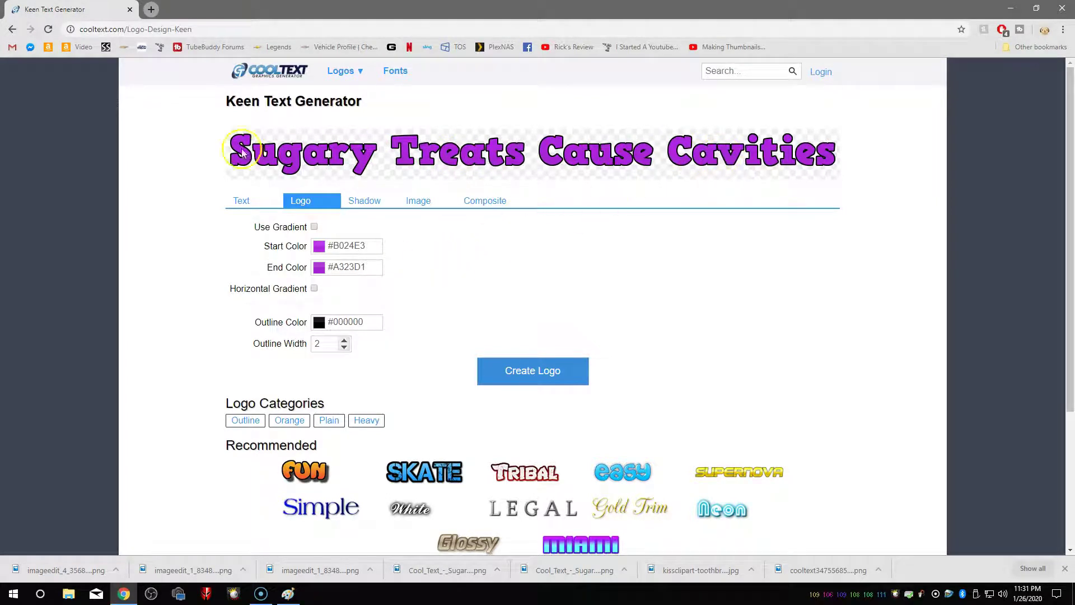
- Split the logo text onto two lines, with "Sugary Treats" above "Cause Cavities"
click(238, 201)
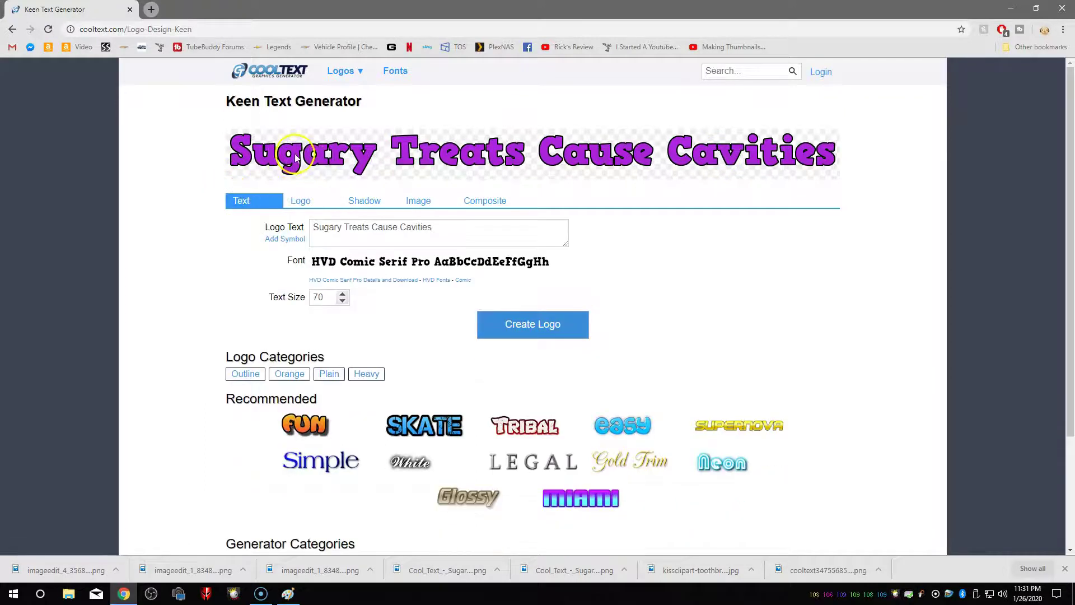
click(372, 227)
key(Return)
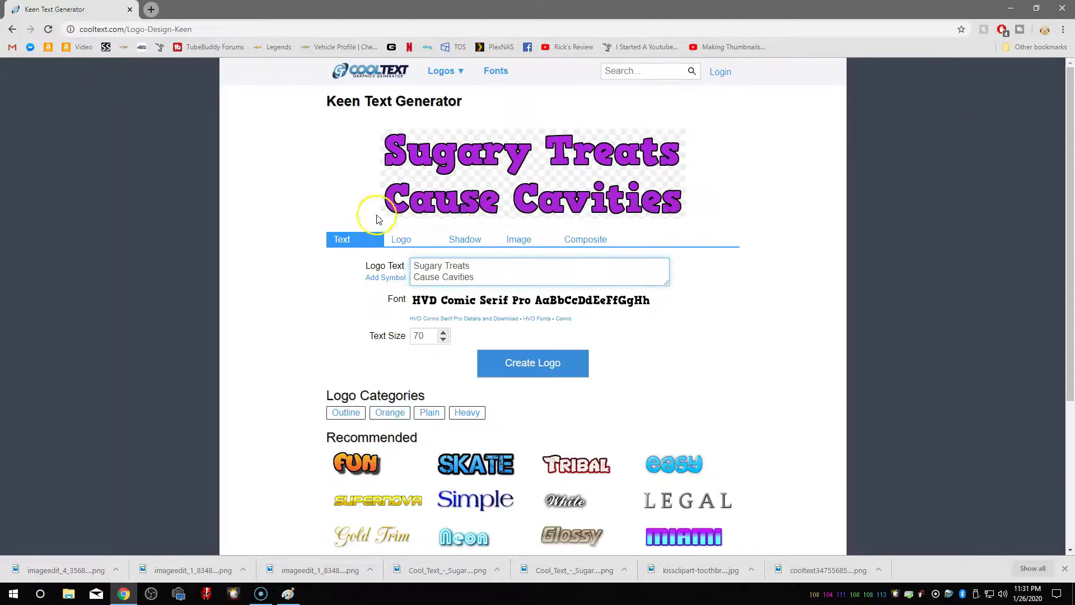
- Save the two-line logo image to the Desktop as cooltext347557417371595.png and minimize the browser
right_click(558, 175)
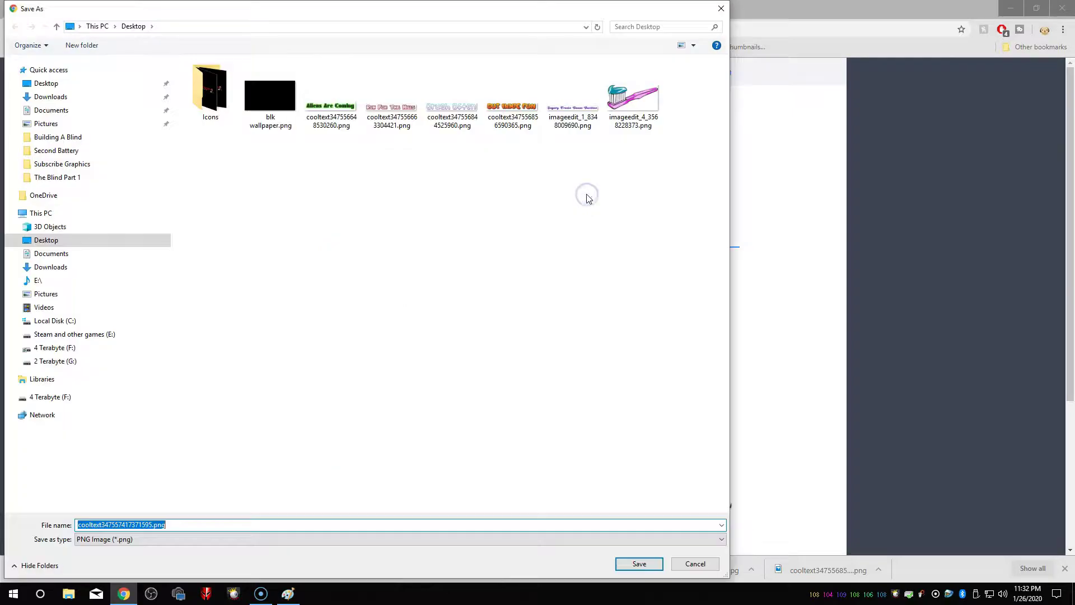
click(639, 564)
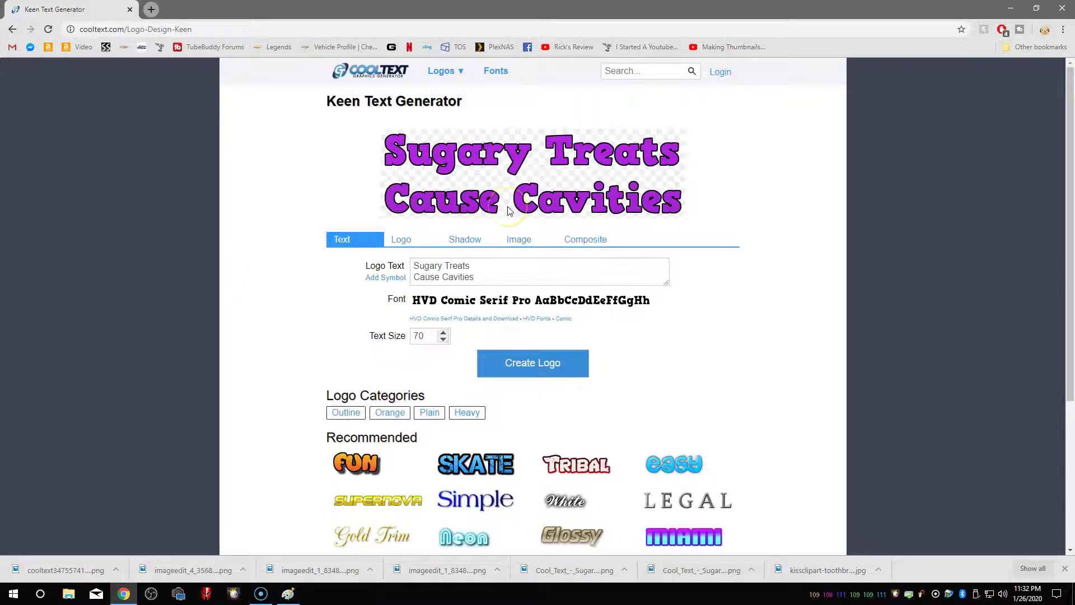
click(1013, 12)
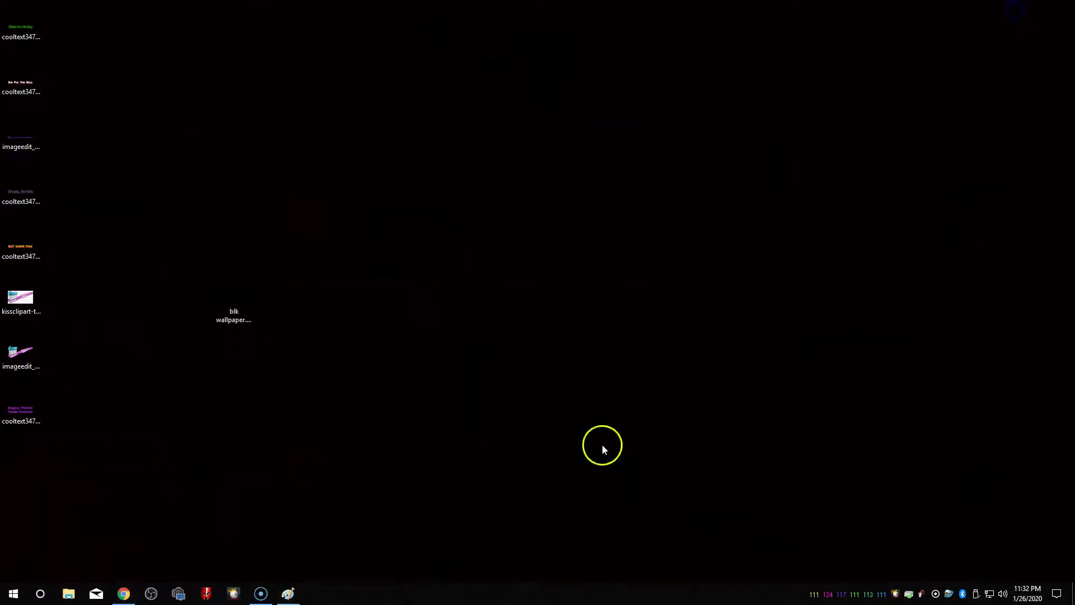
- Switch to Paint and start a new picture, discarding the changes to blk wallpaper.png
click(298, 598)
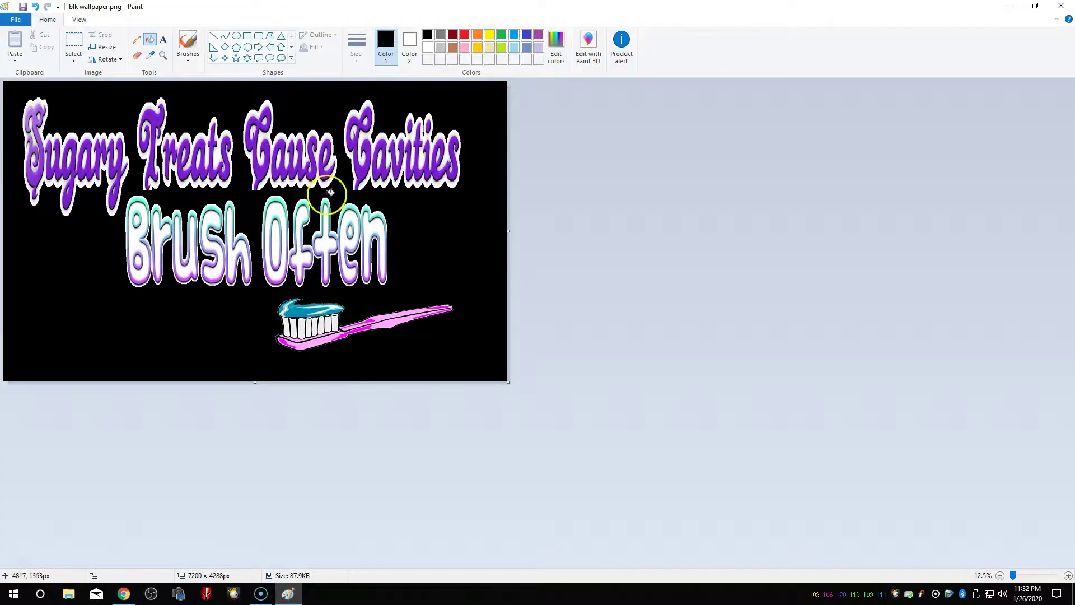
click(16, 20)
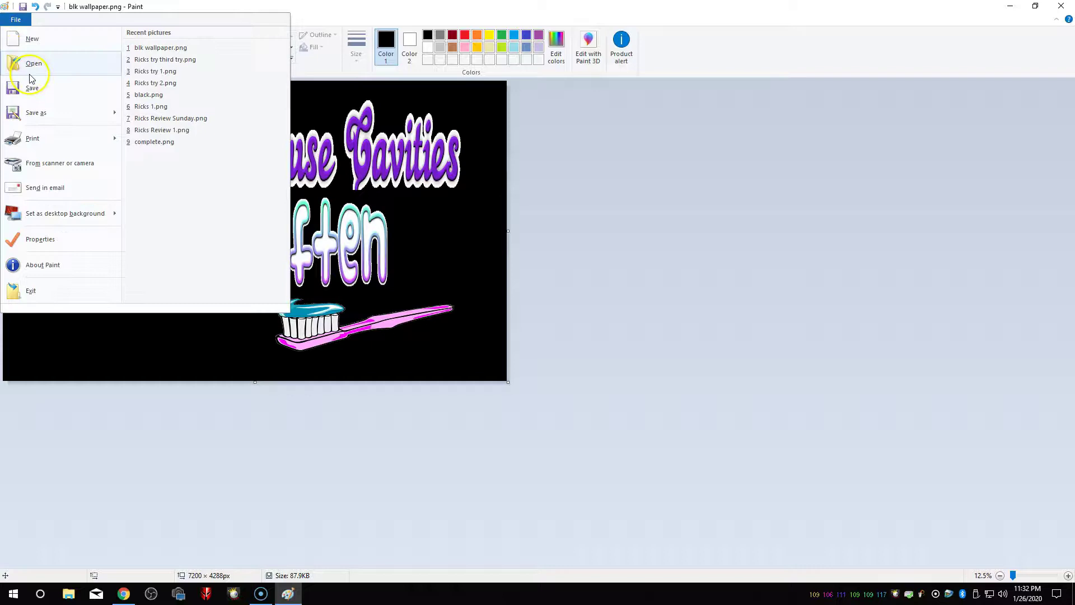
click(32, 39)
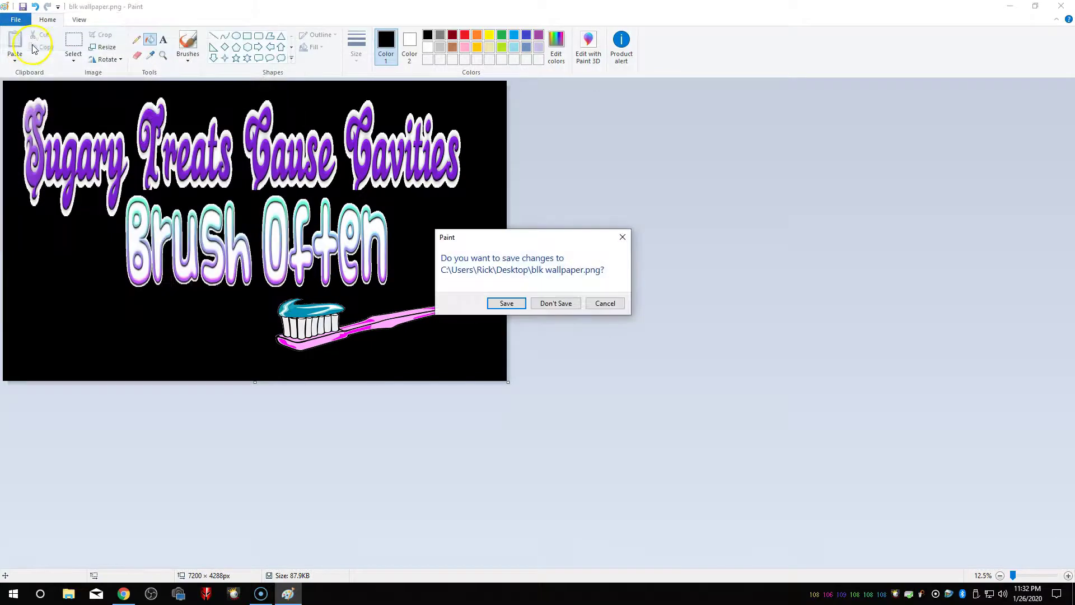
click(556, 303)
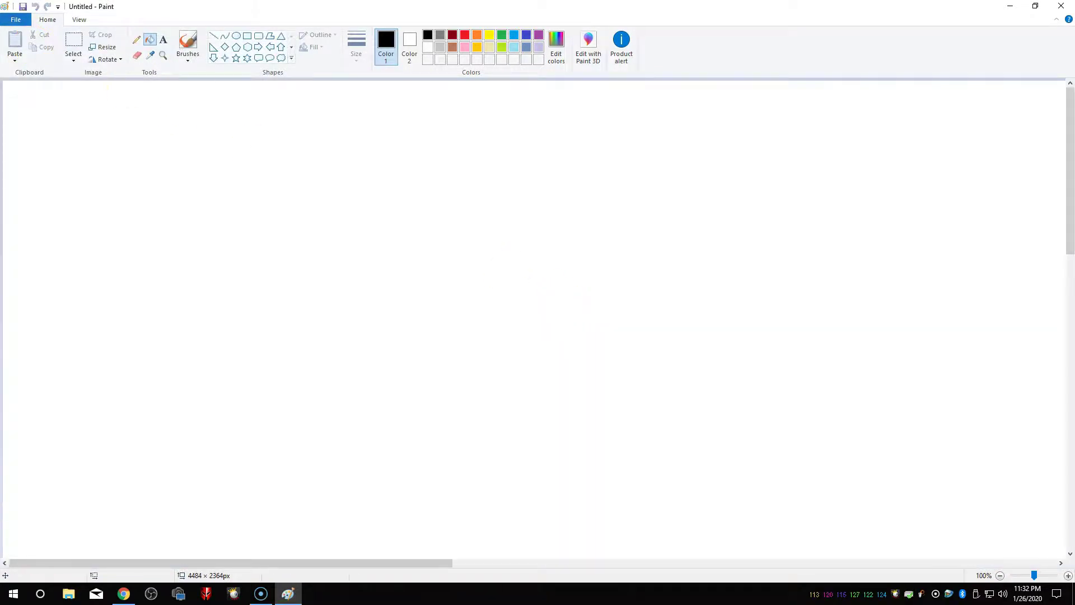
- Open blk wallpaper.png from the Desktop and show the whole black canvas at 12.5%
click(15, 21)
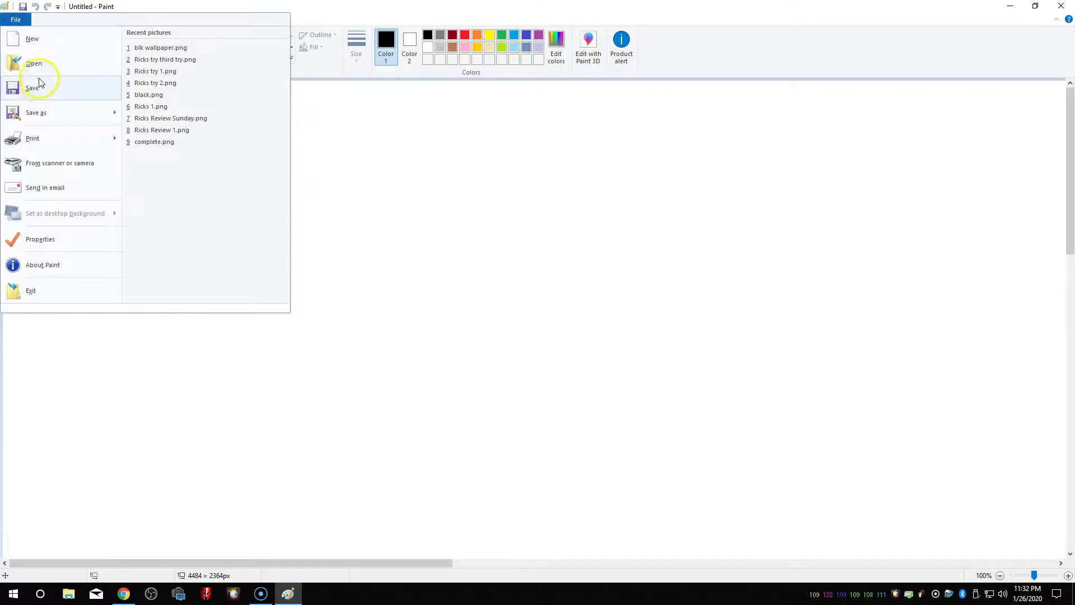
click(34, 64)
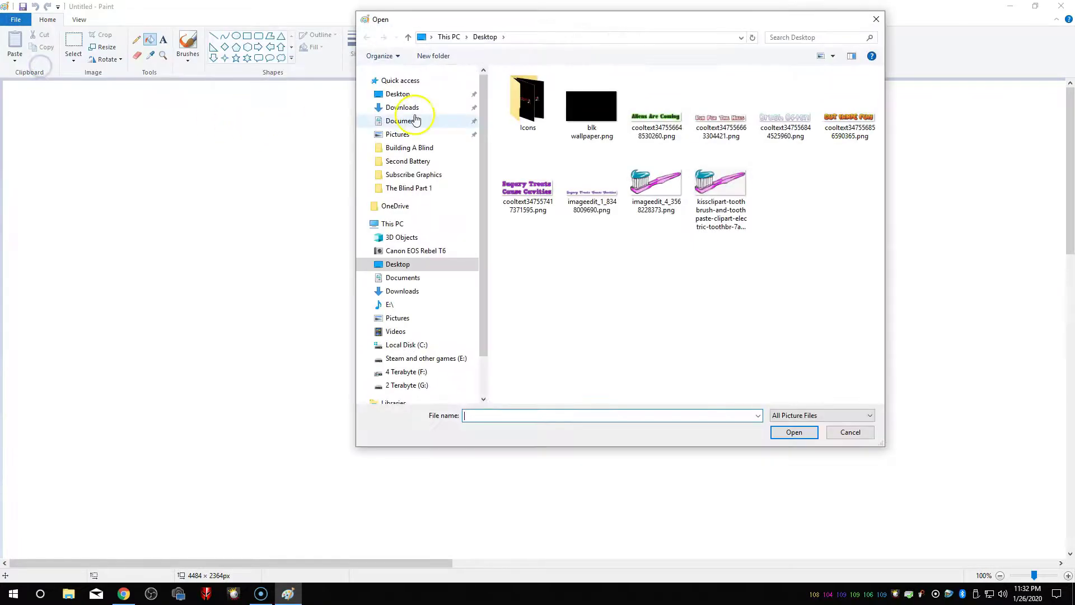
double_click(576, 107)
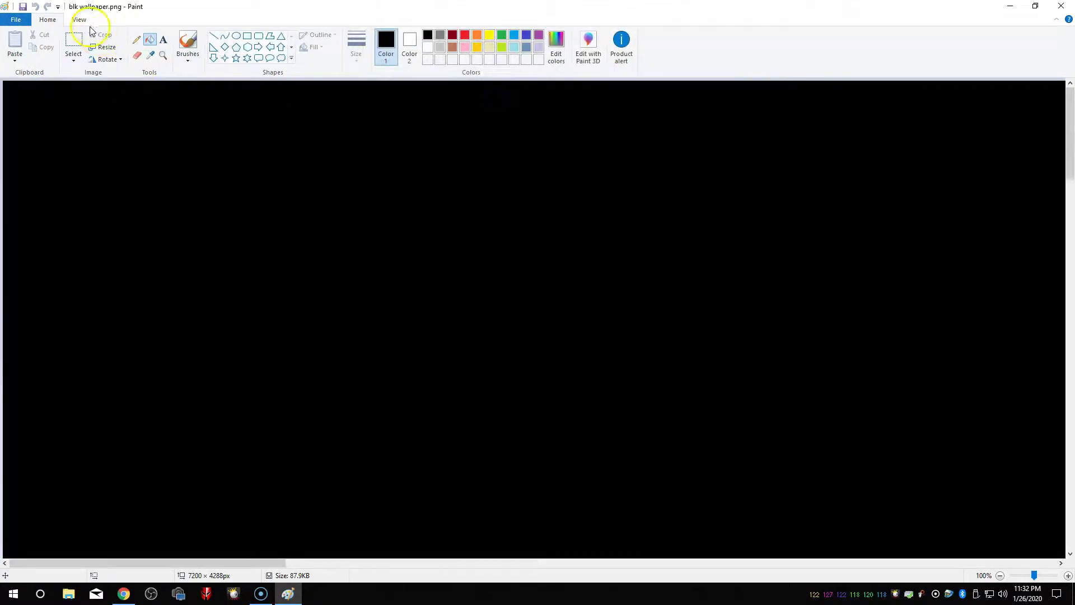
click(79, 20)
click(38, 45)
click(38, 45)
click(38, 44)
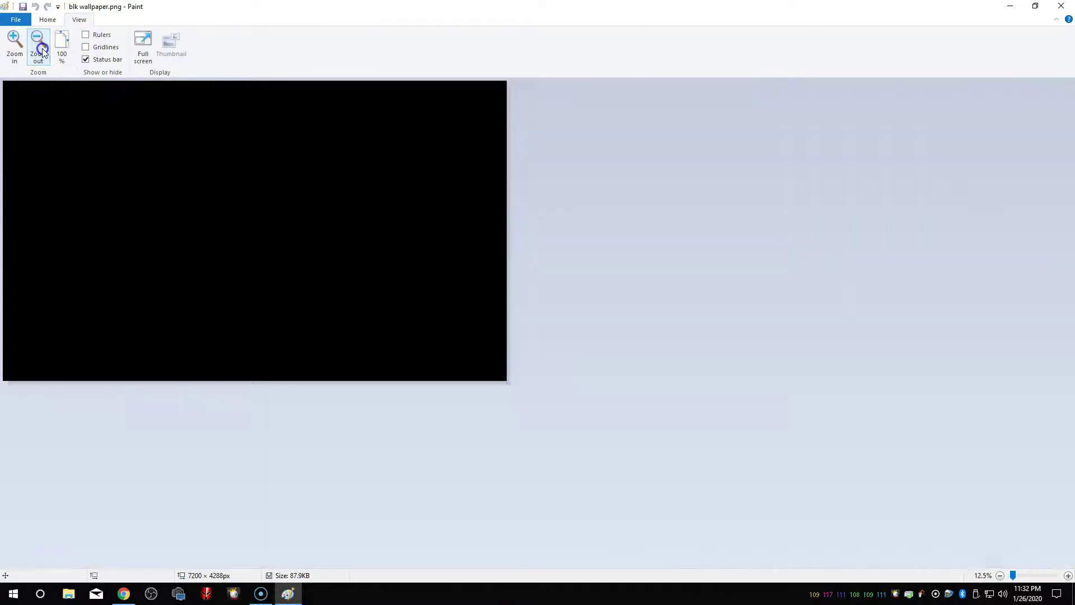
- Insert cooltext347557417371595.png from file, enlarge it to about 5696 × 1624 px and place it across the upper part of the canvas
click(45, 20)
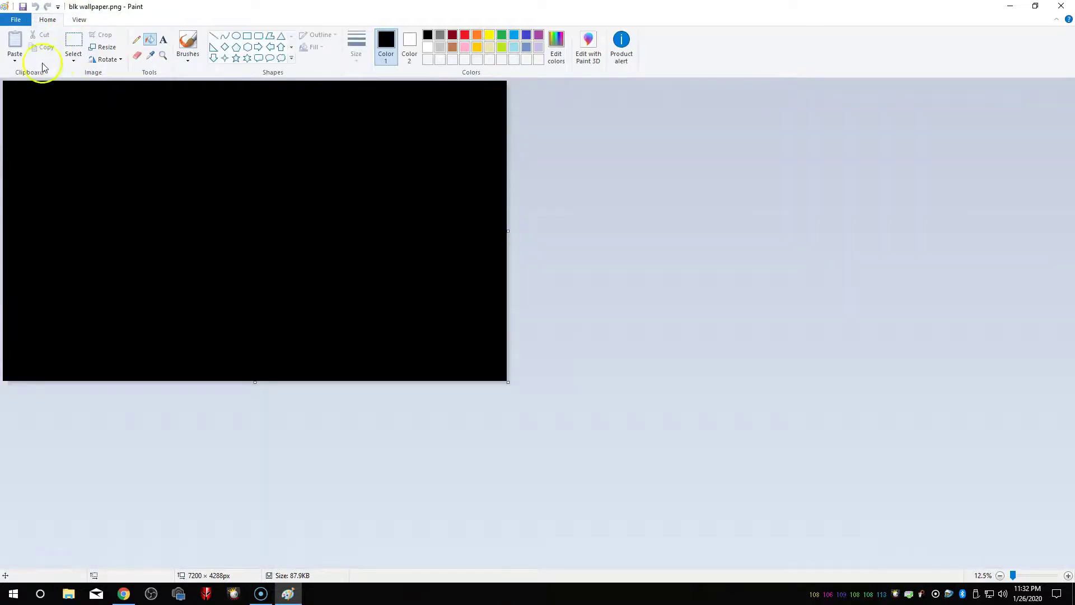
click(16, 61)
click(23, 84)
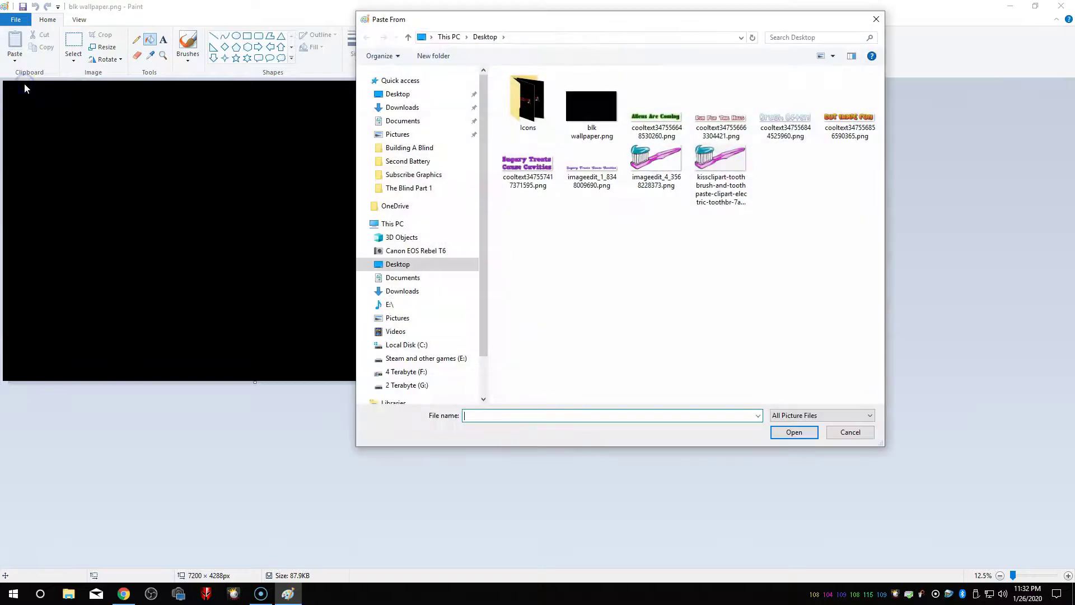
double_click(529, 168)
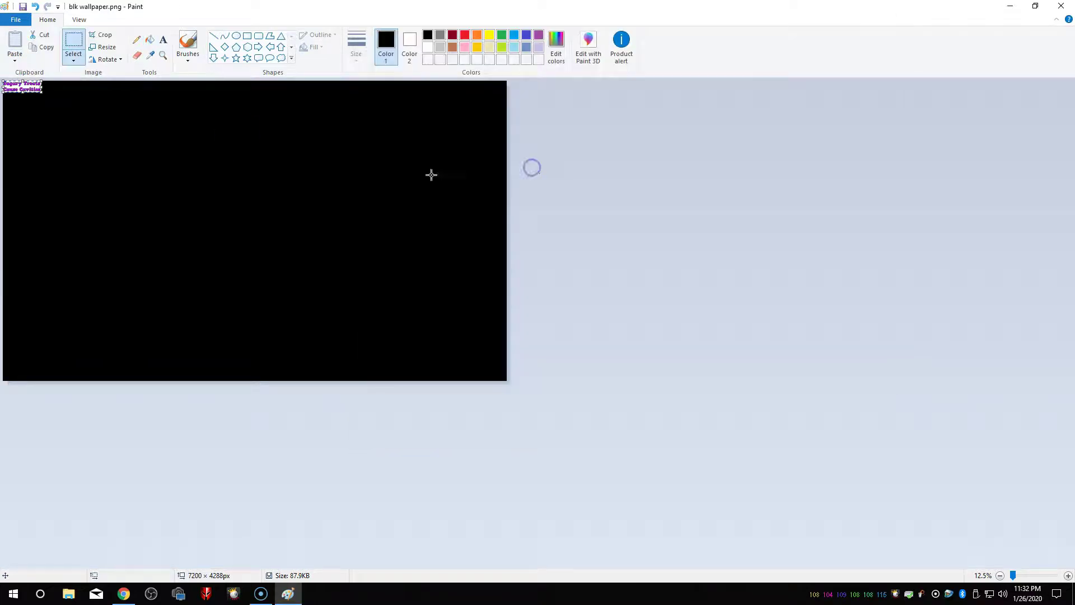
drag(43, 93, 401, 195)
mouse_move(235, 168)
mouse_down()
mouse_move(299, 186)
mouse_move(254, 173)
mouse_up()
- Fill the white background around the "Sugary Treats Cause Cavities" lettering and the white gaps inside its letters with black
click(149, 39)
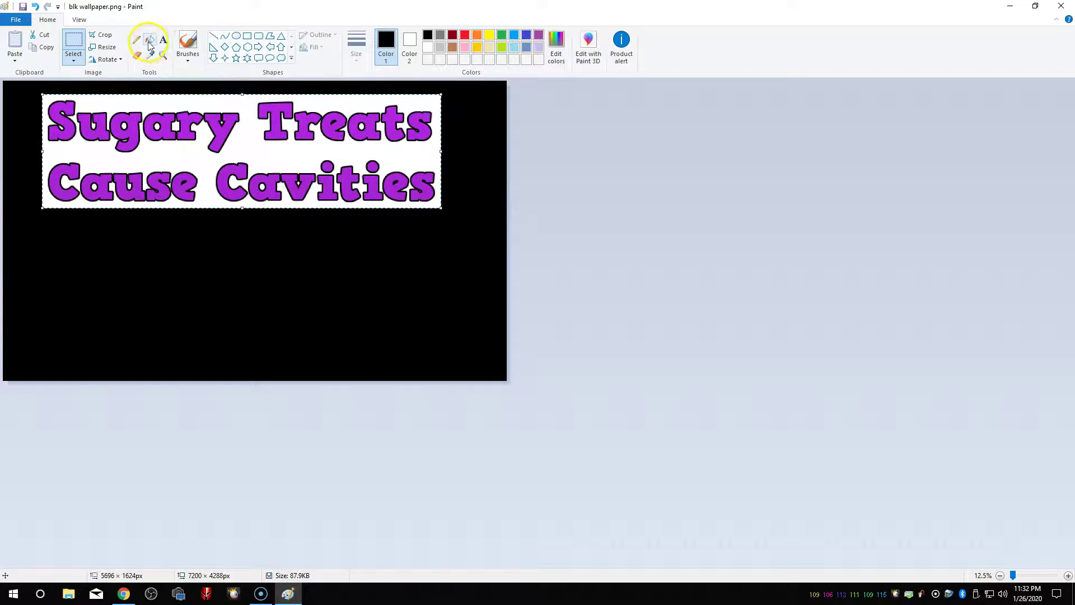
click(243, 108)
click(175, 126)
drag(159, 141, 160, 127)
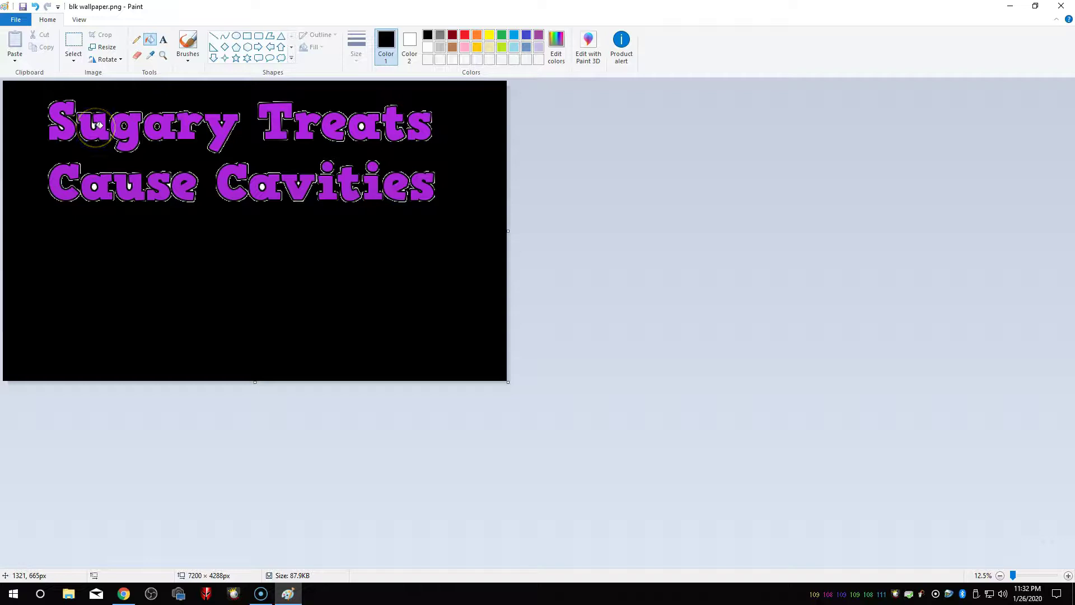
drag(133, 179, 132, 187)
drag(252, 190, 263, 186)
drag(341, 126, 362, 127)
mouse_move(358, 233)
mouse_down()
mouse_move(403, 328)
mouse_move(416, 320)
mouse_up()
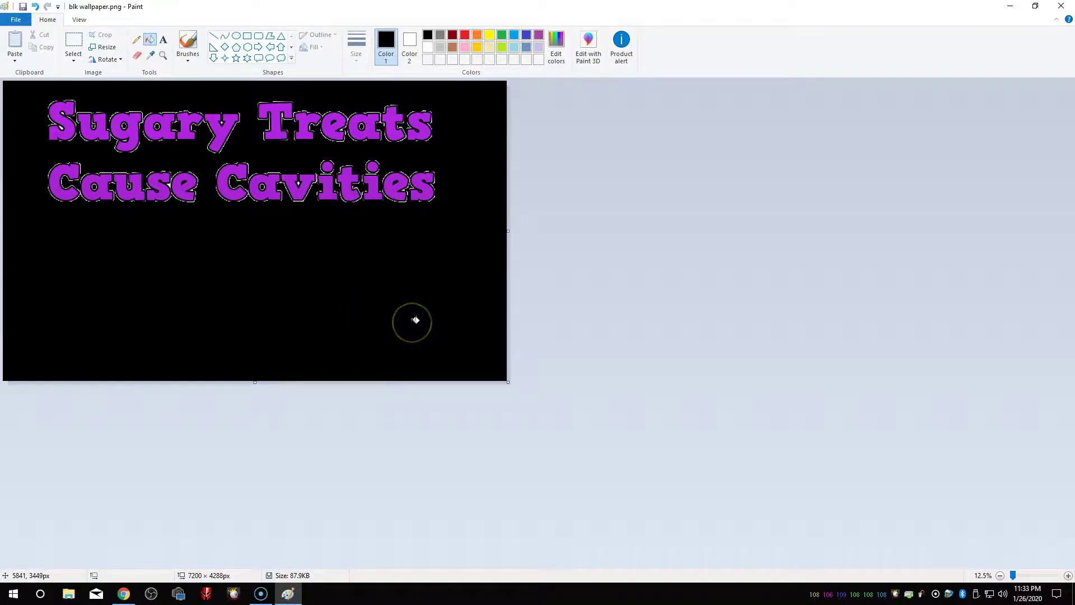
- Insert the "Brush Often" logo from file, enlarge it to about 2792 × 816 px and center it below the purple text
click(17, 63)
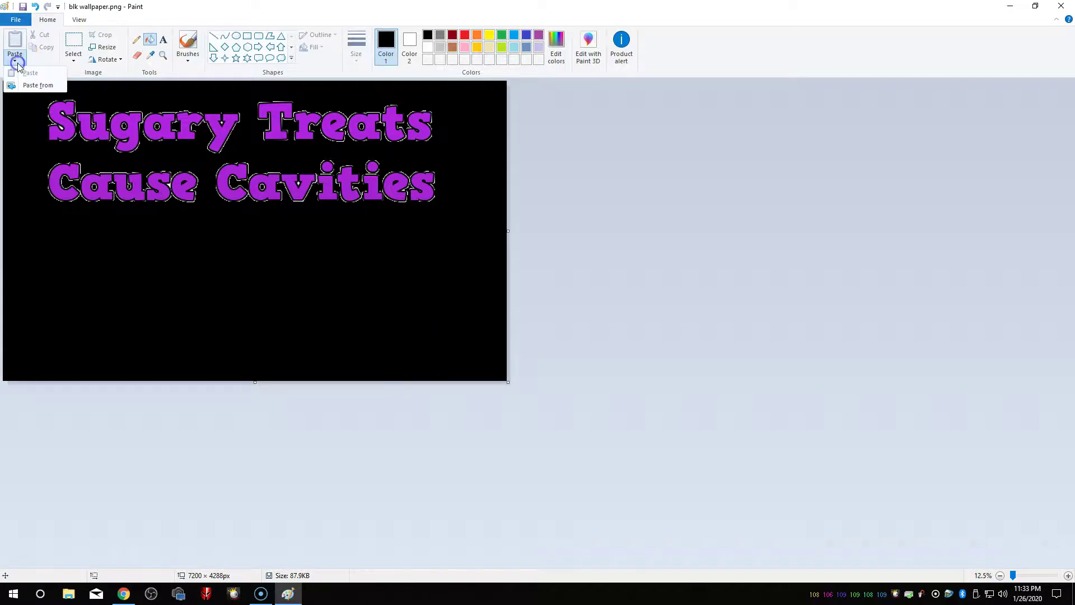
click(35, 84)
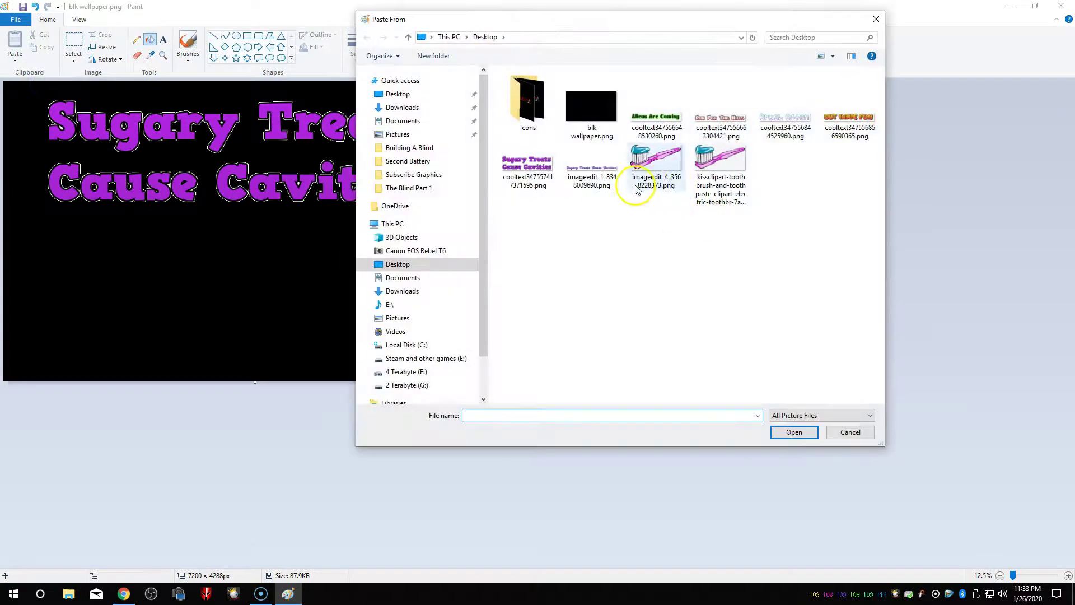
double_click(813, 124)
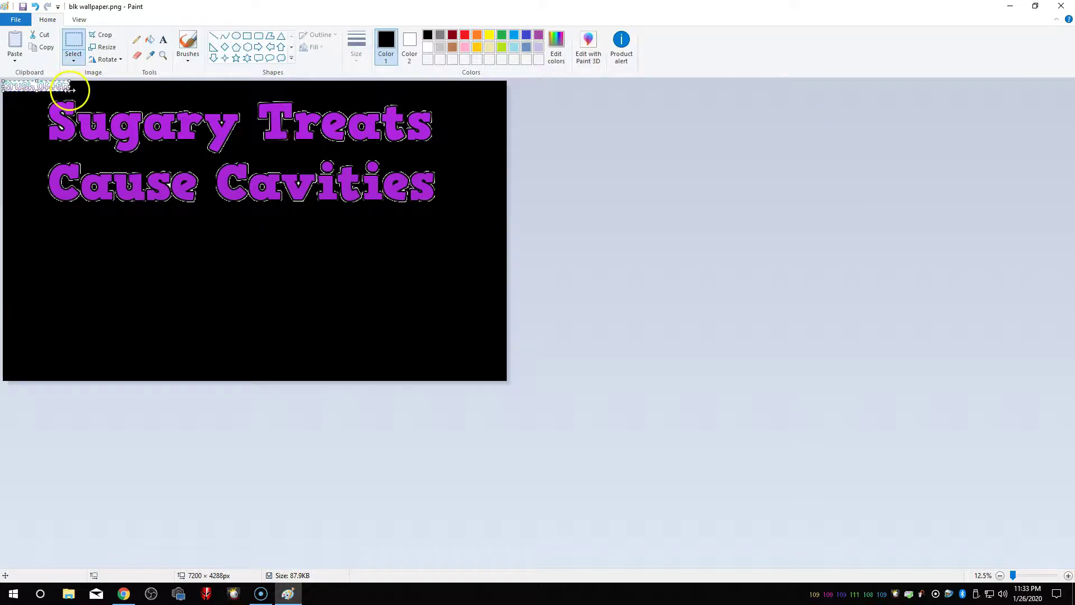
mouse_move(70, 90)
mouse_down()
mouse_move(151, 130)
mouse_move(198, 137)
mouse_up()
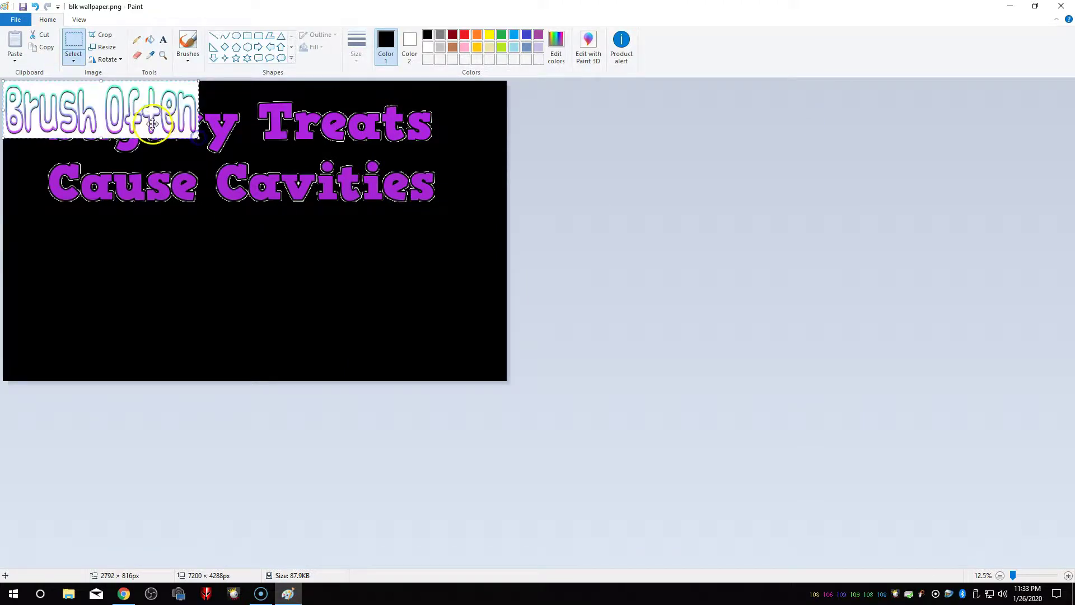
drag(259, 244, 292, 259)
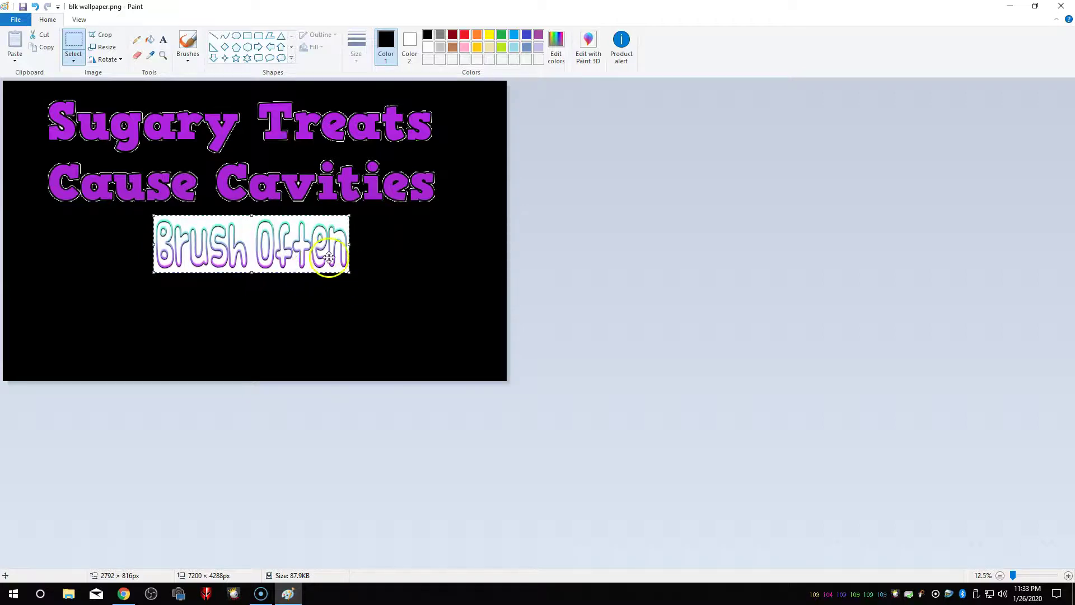
- Fill the white background around the "Brush Often" lettering with black
click(150, 38)
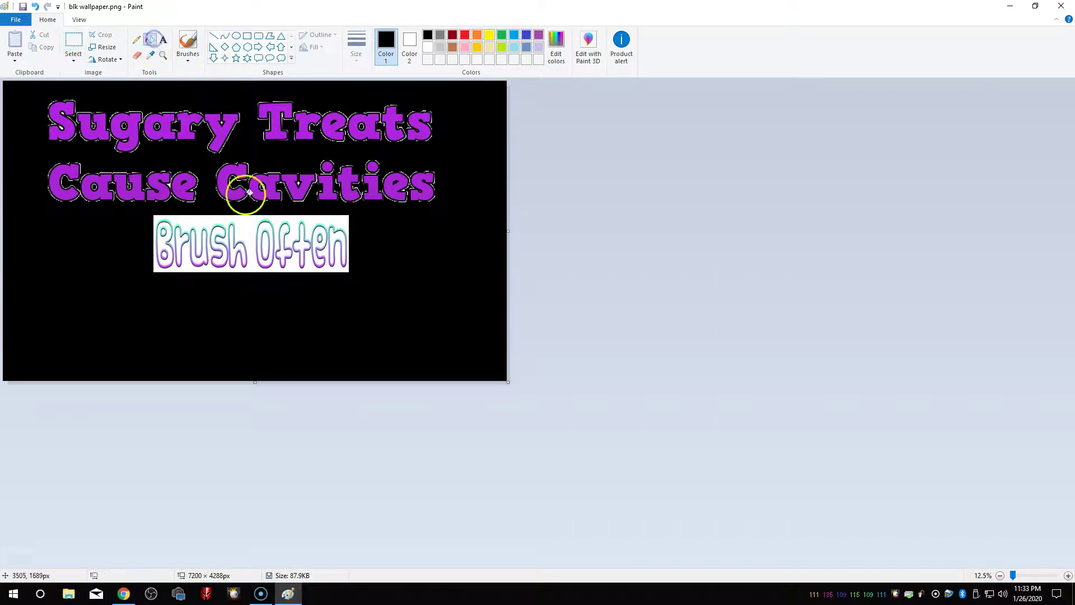
click(244, 235)
click(220, 334)
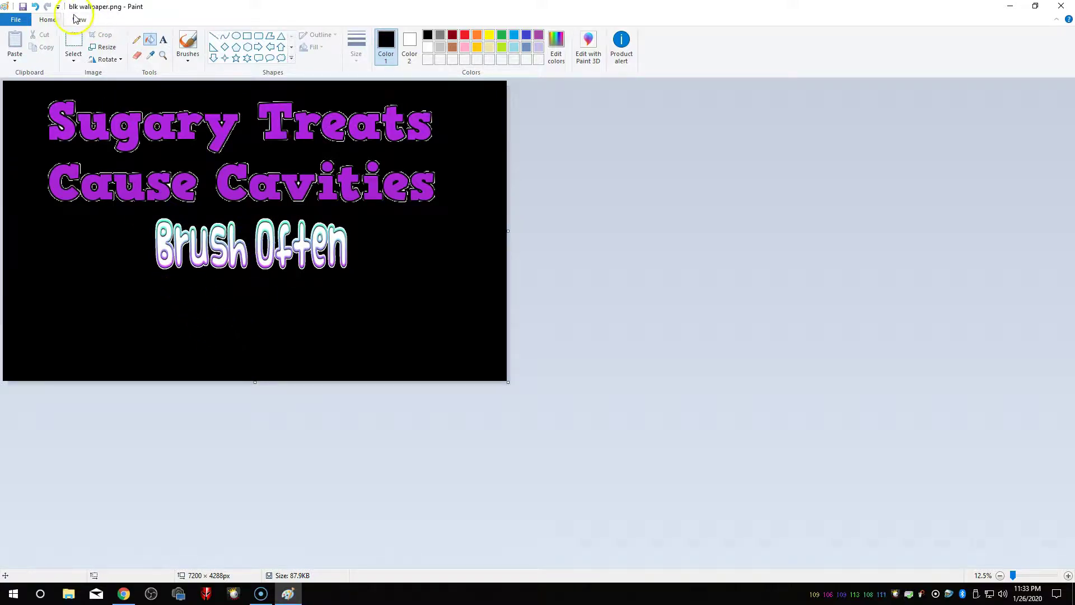
- Insert imageedit_4_3568228373.png from file, place it below "Brush Often" and stretch the toothbrush to about 3312 × 1144 px
click(15, 63)
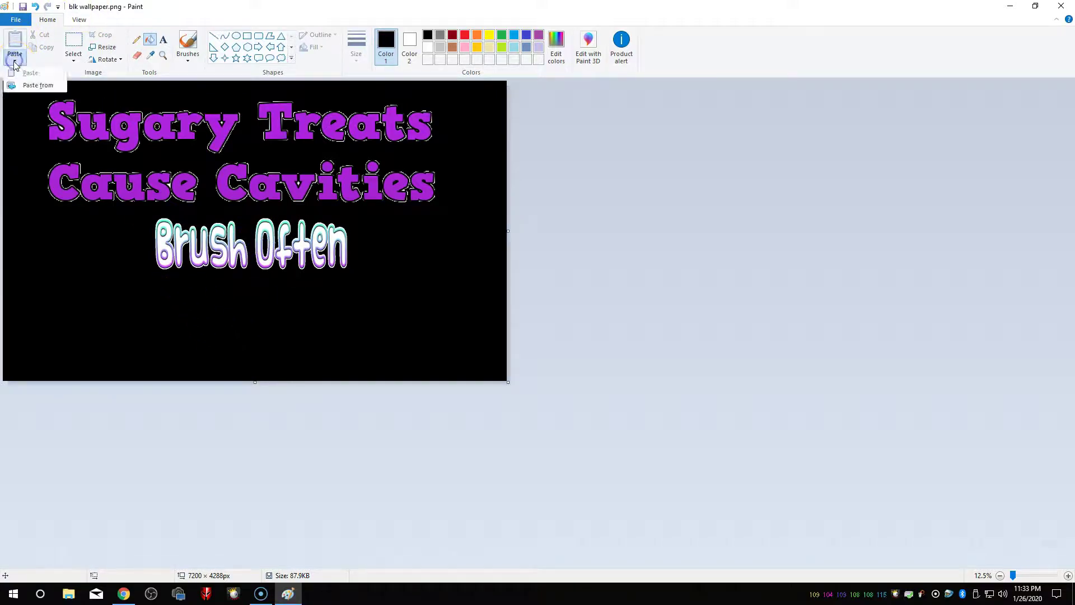
click(28, 87)
double_click(657, 161)
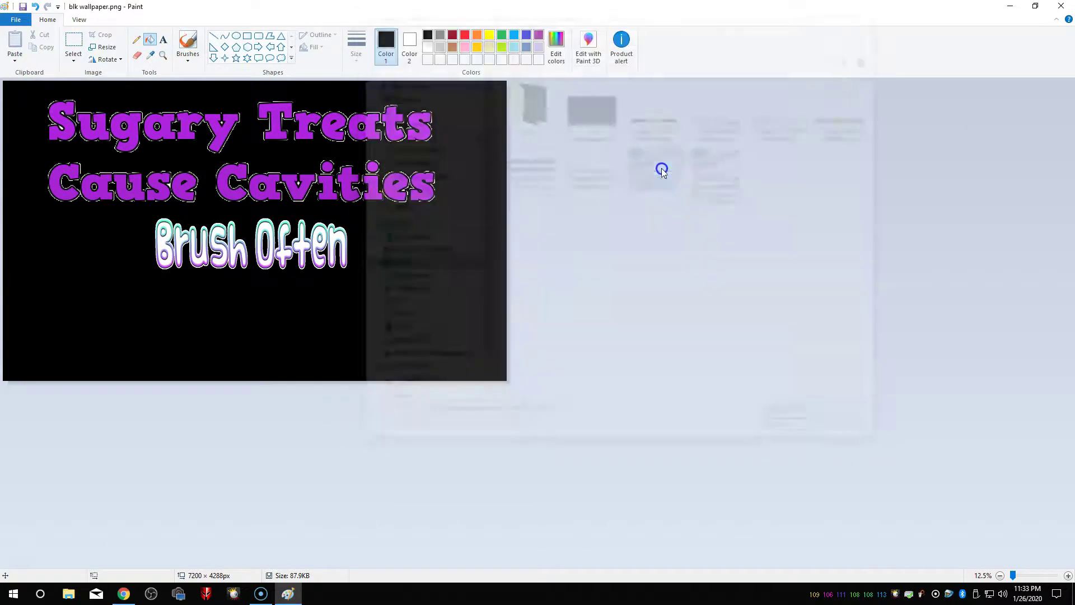
mouse_move(50, 99)
mouse_down()
mouse_move(141, 138)
mouse_move(377, 295)
mouse_up()
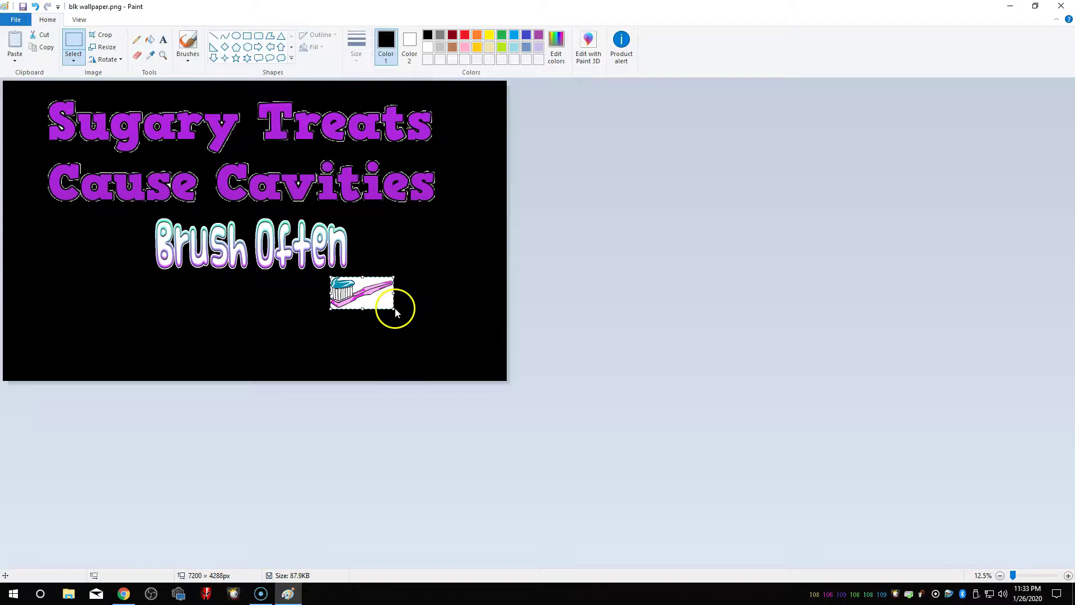
drag(393, 309, 478, 360)
drag(396, 324, 328, 326)
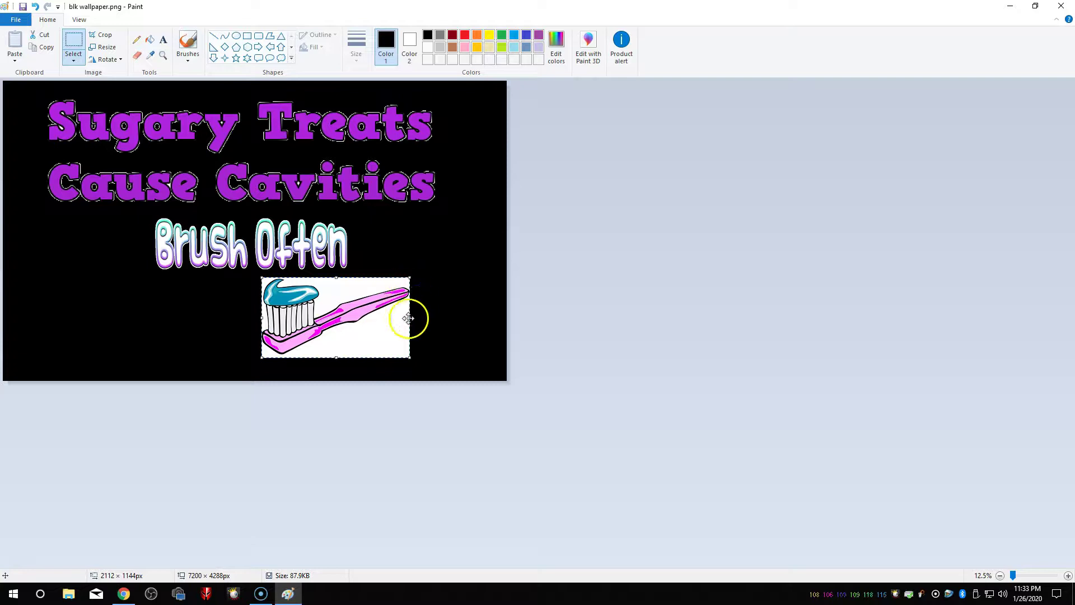
drag(410, 319, 494, 326)
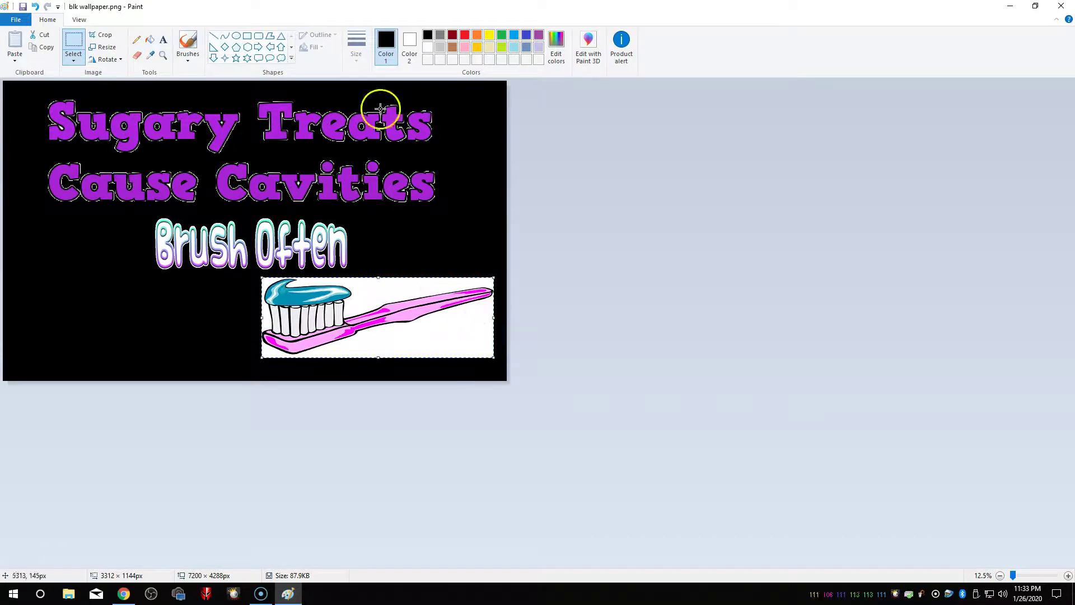
- Fill the white background around the toothbrush with black
click(154, 46)
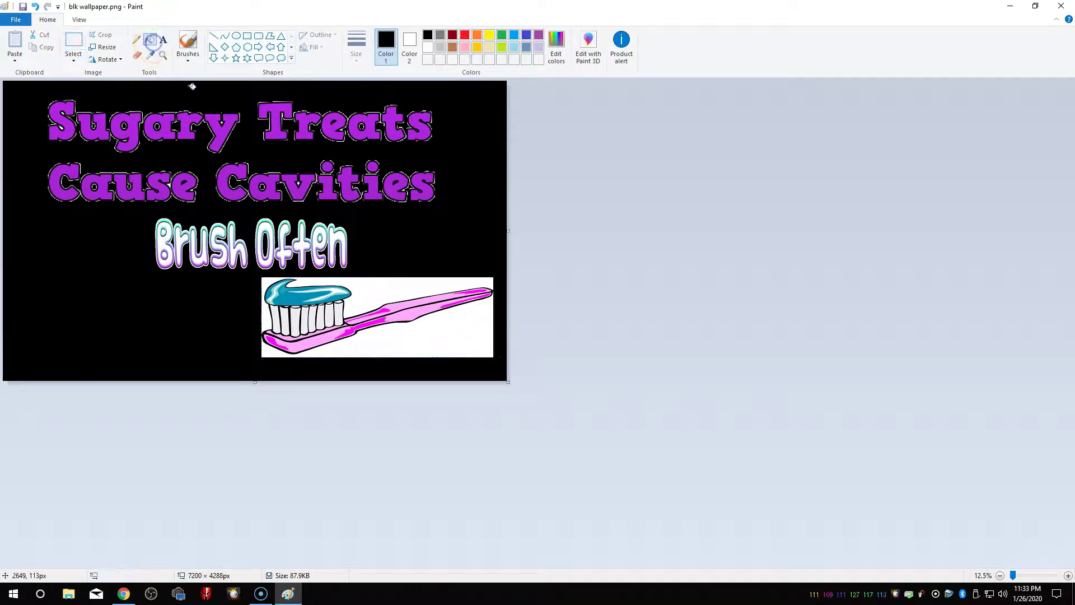
click(413, 347)
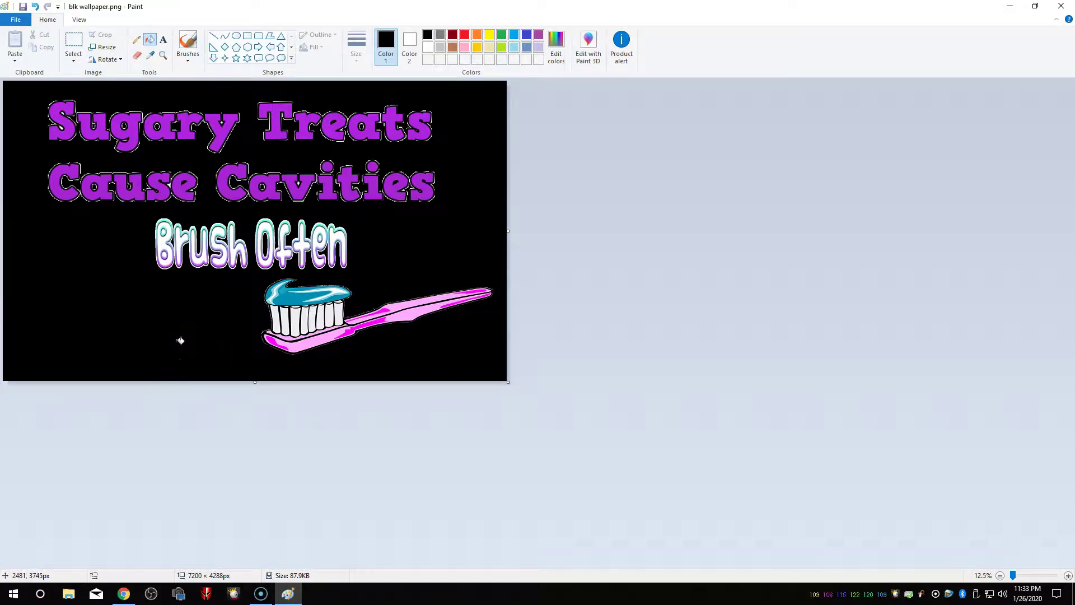
click(175, 299)
click(409, 40)
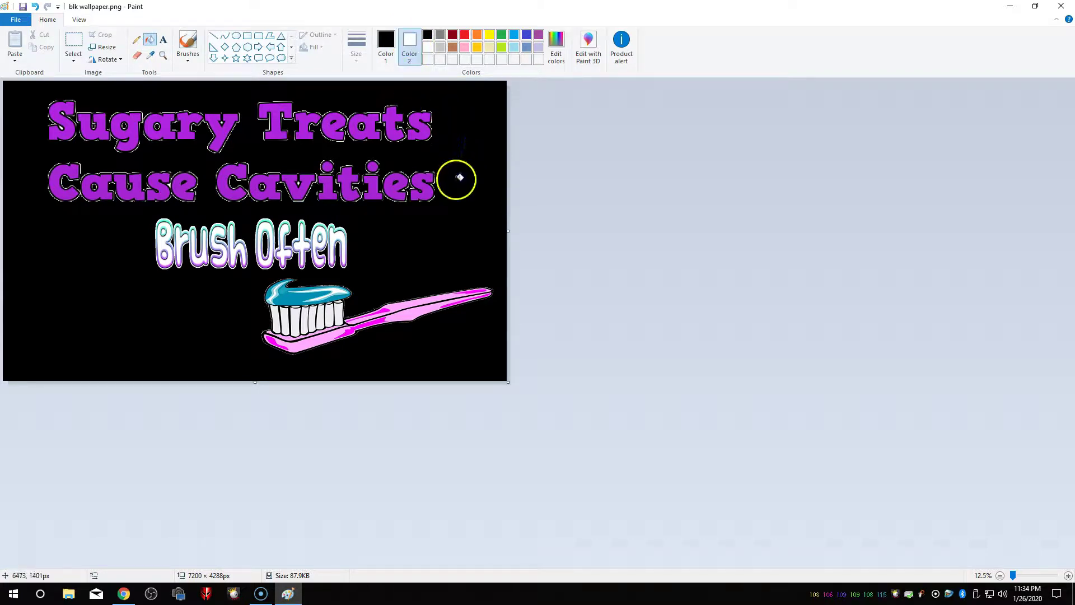
click(387, 50)
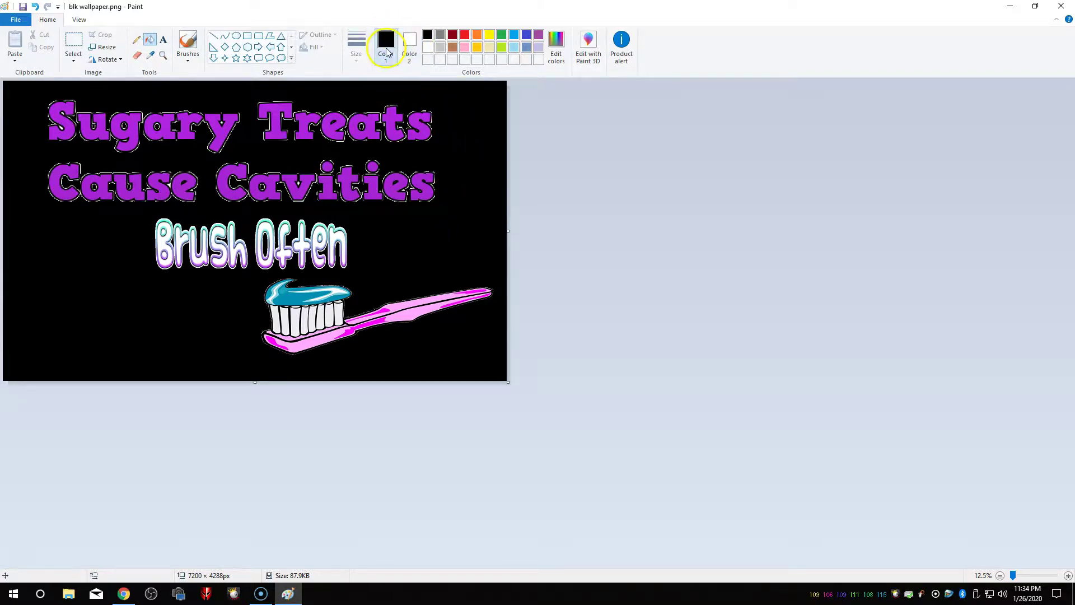
- Fill the black background around the artwork and the inside of the "O" in "Often" with white
click(465, 136)
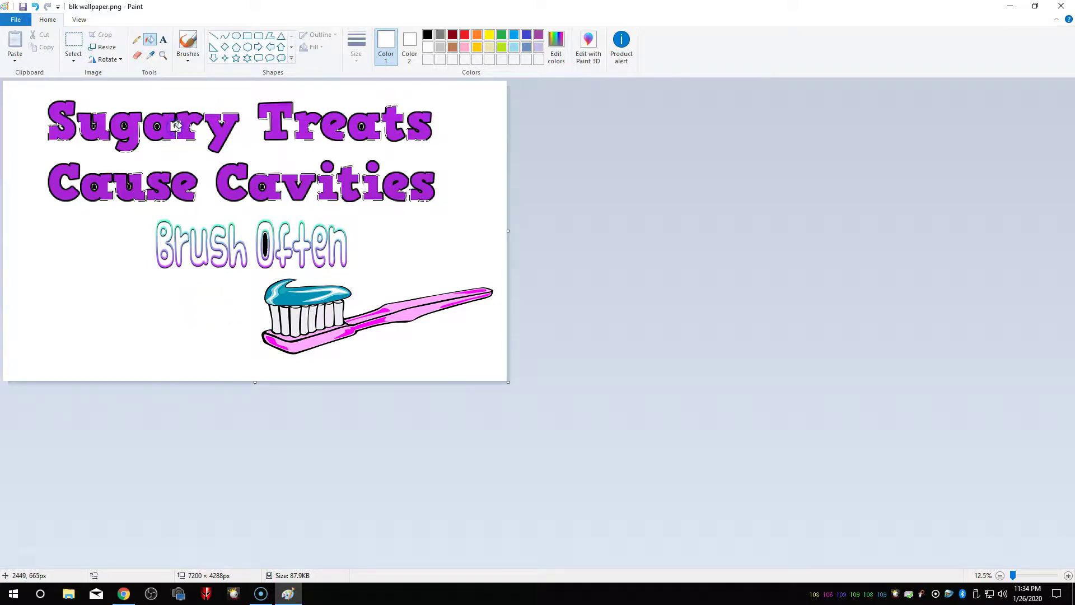
click(269, 242)
- Start a new picture without saving the current artwork, and reopen blk wallpaper.png from the desktop
click(15, 19)
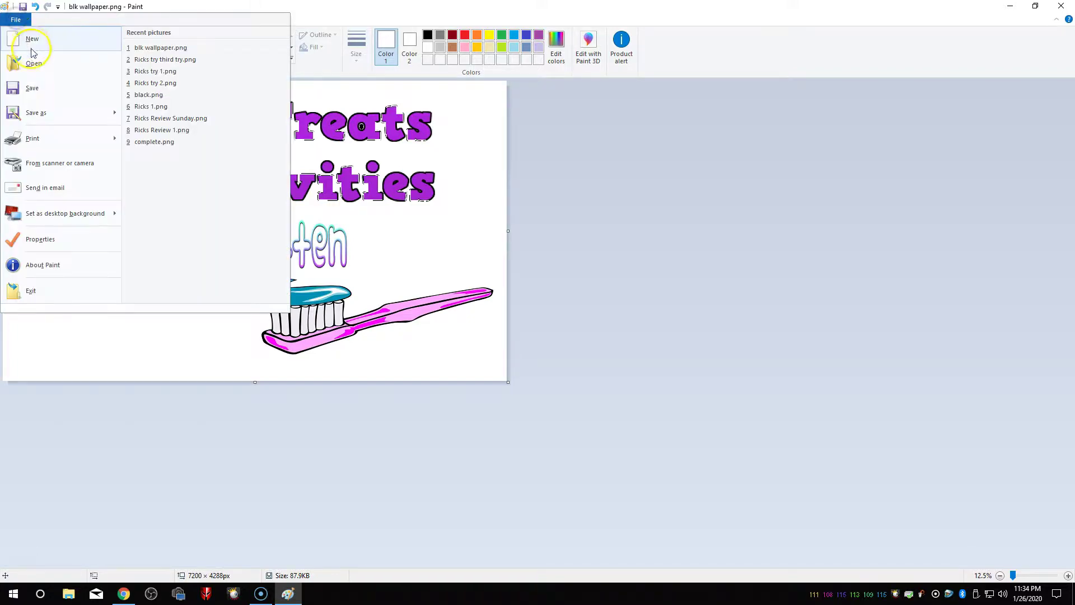
click(33, 39)
click(555, 303)
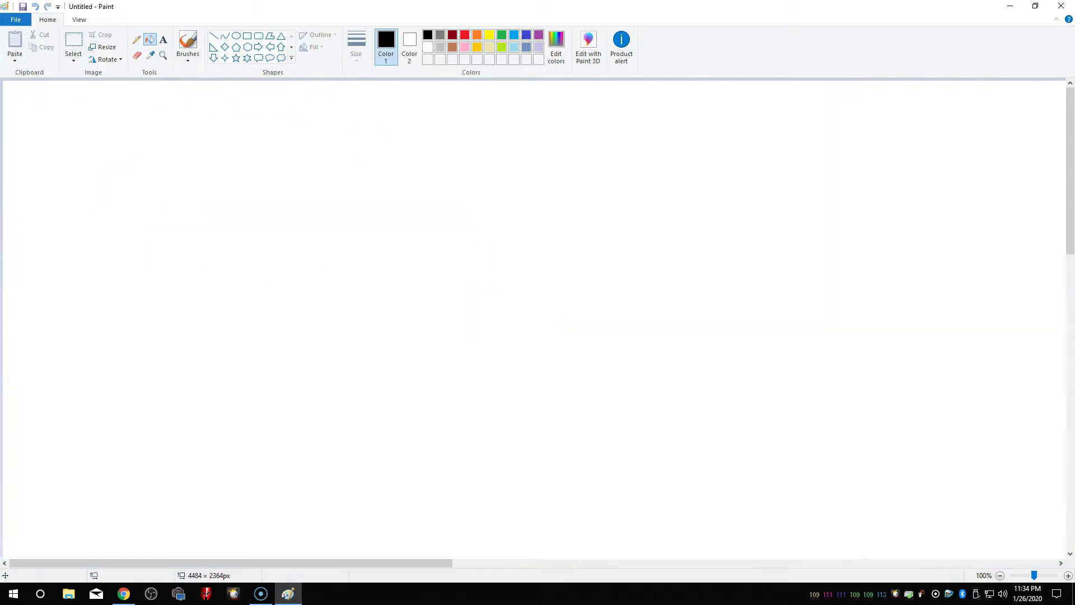
click(16, 20)
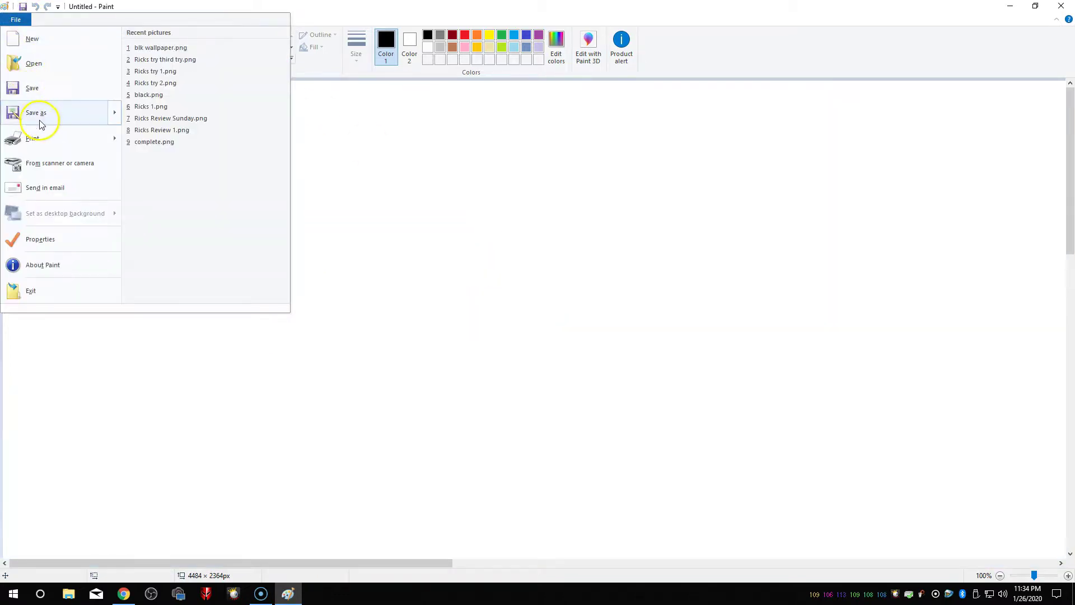
click(33, 65)
double_click(605, 120)
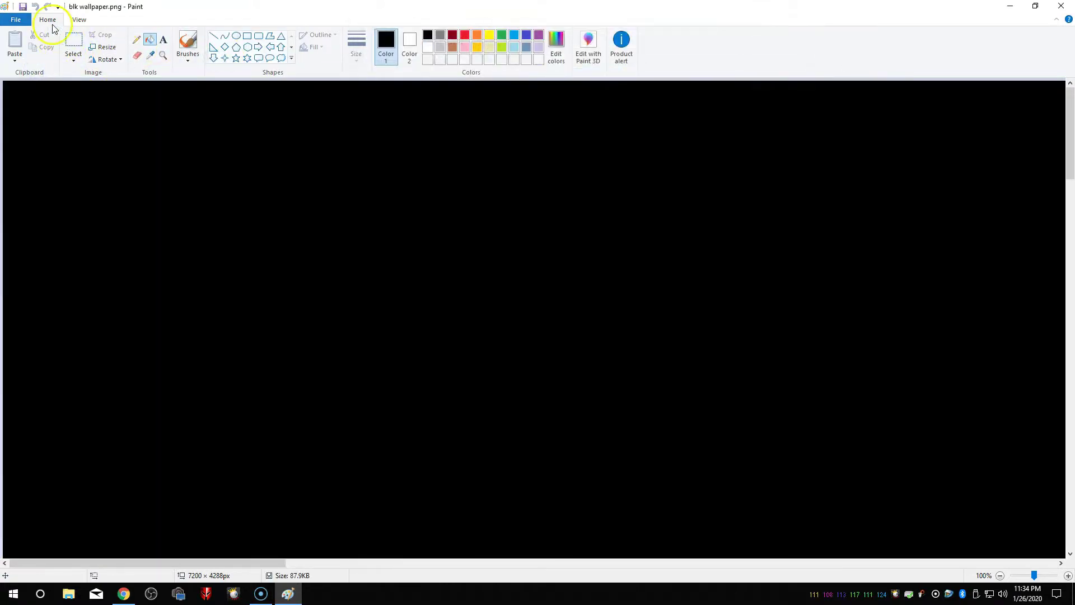
- Fill the entire black wallpaper canvas with white
click(78, 18)
click(30, 53)
click(31, 53)
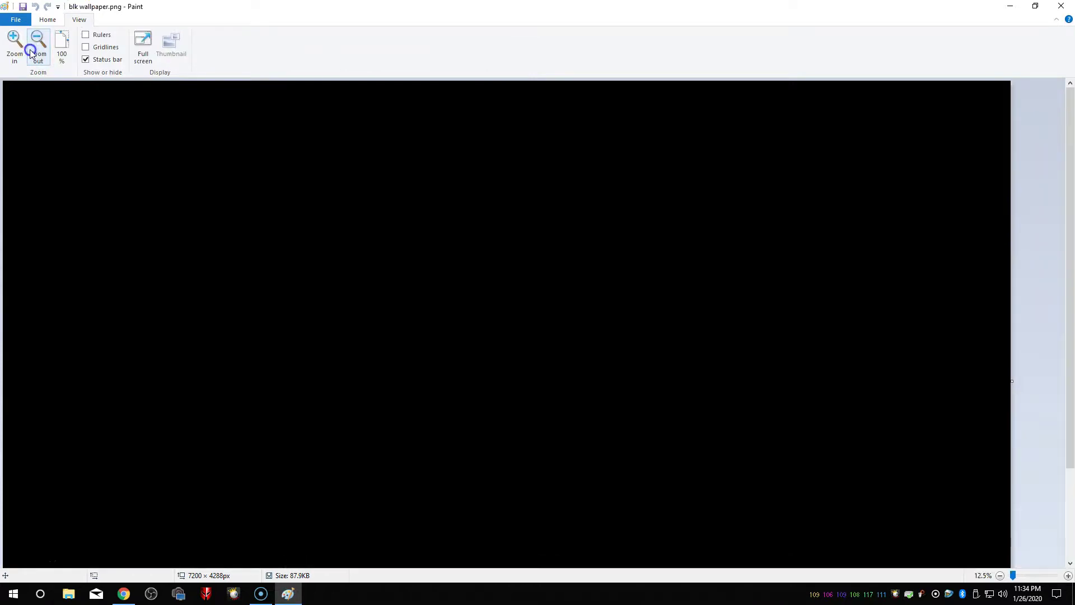
click(32, 52)
click(48, 19)
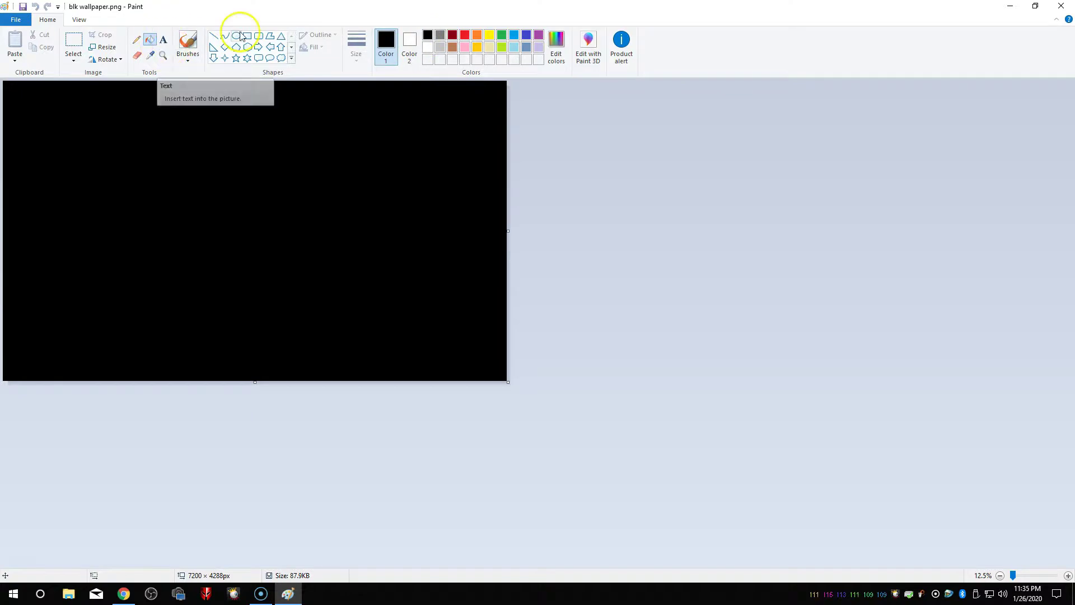
click(428, 47)
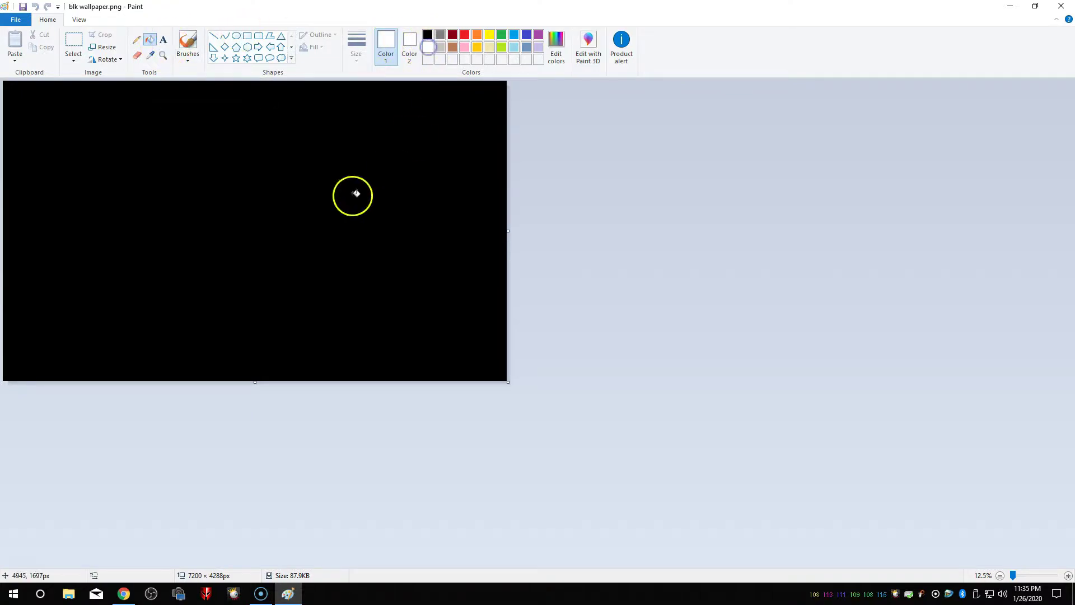
click(346, 200)
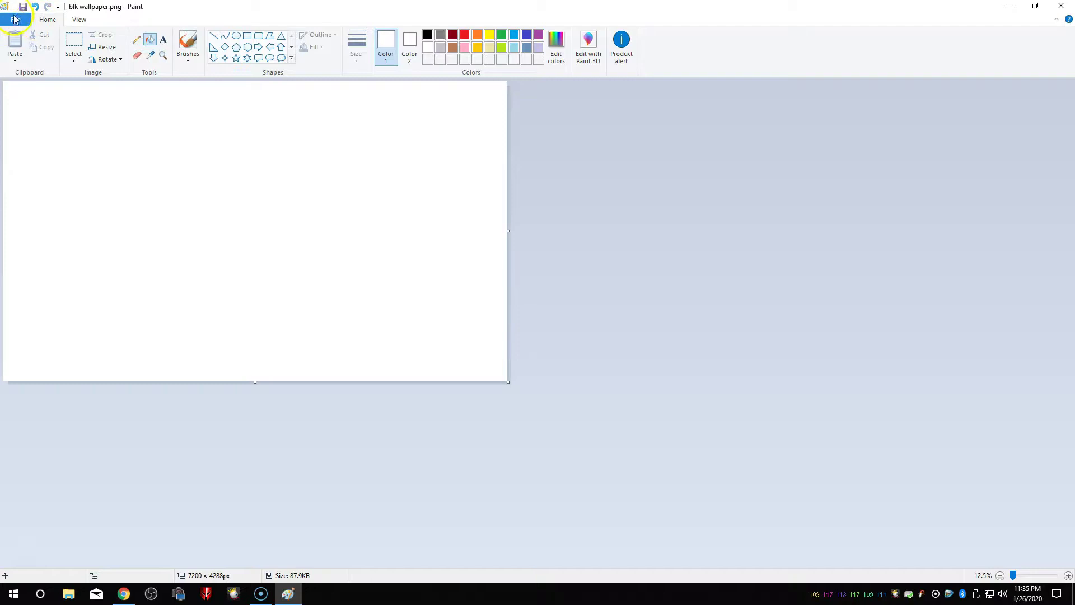
- Insert cooltext347557417371595.png from file, enlarge the purple "Sugary Treats Cause Cavities" text to most of the canvas width and place it near the canvas top
click(15, 60)
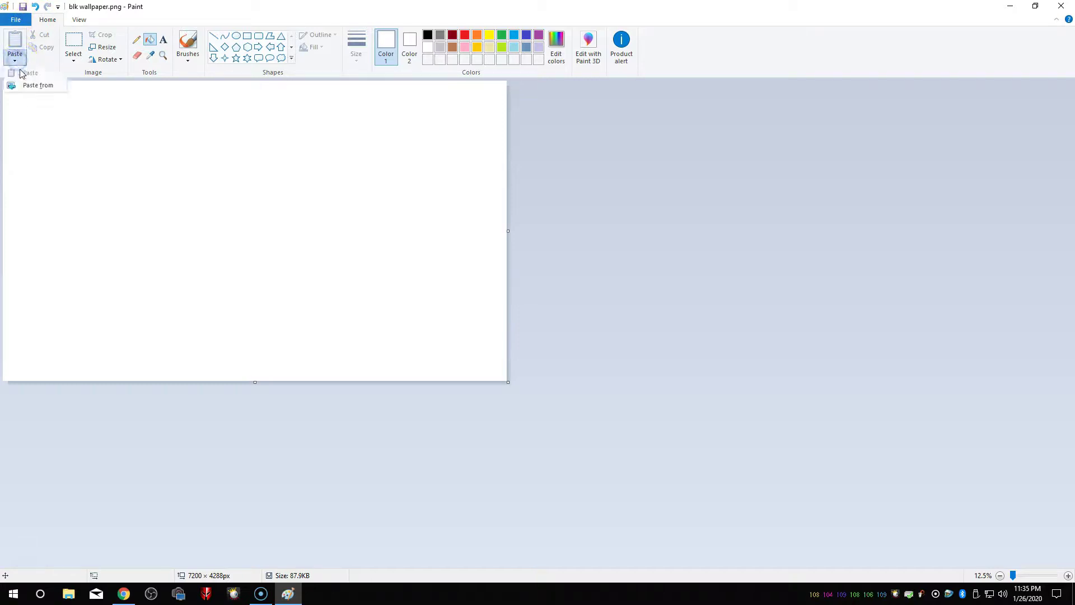
click(25, 85)
click(518, 168)
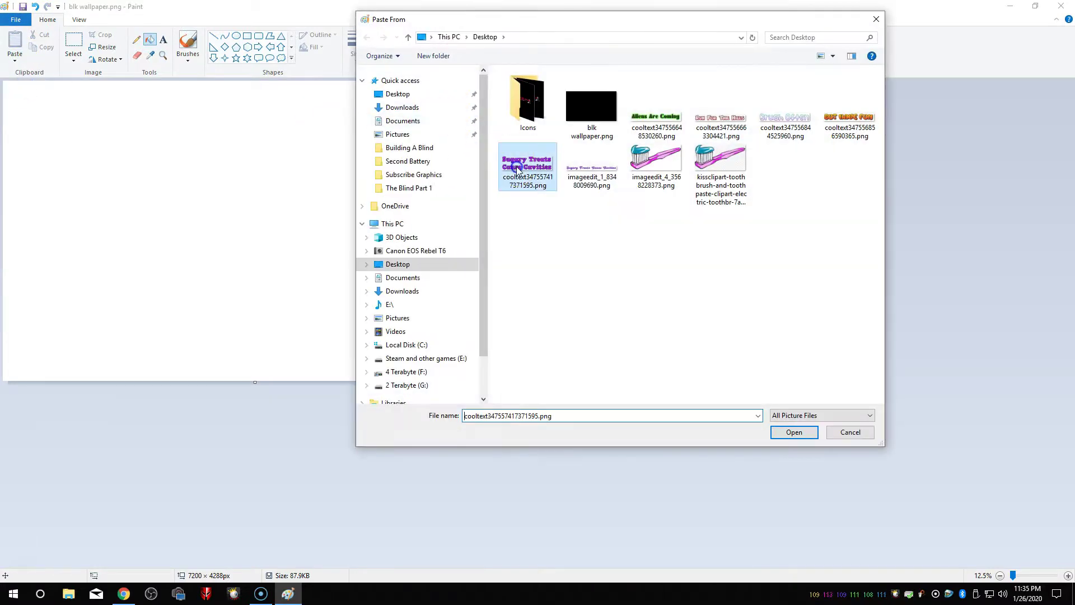
double_click(518, 168)
drag(42, 93, 403, 211)
drag(299, 195, 263, 189)
click(262, 264)
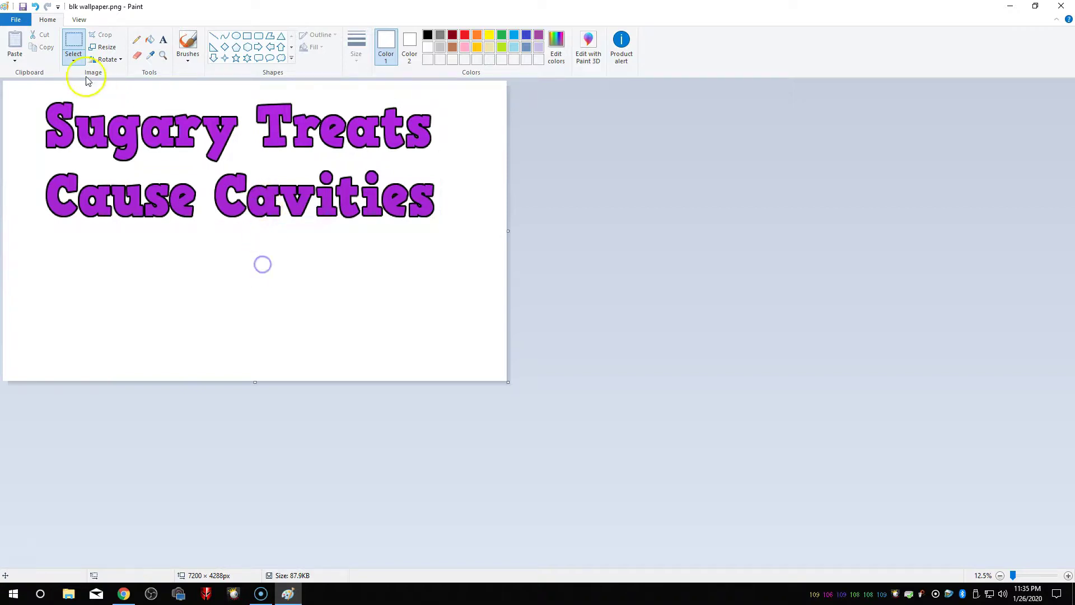
- Insert the "Brush Often" logo cooltext347556844525960.png from file, enlarge it to about 2856 × 960 px and center it below the purple text
click(15, 64)
click(14, 85)
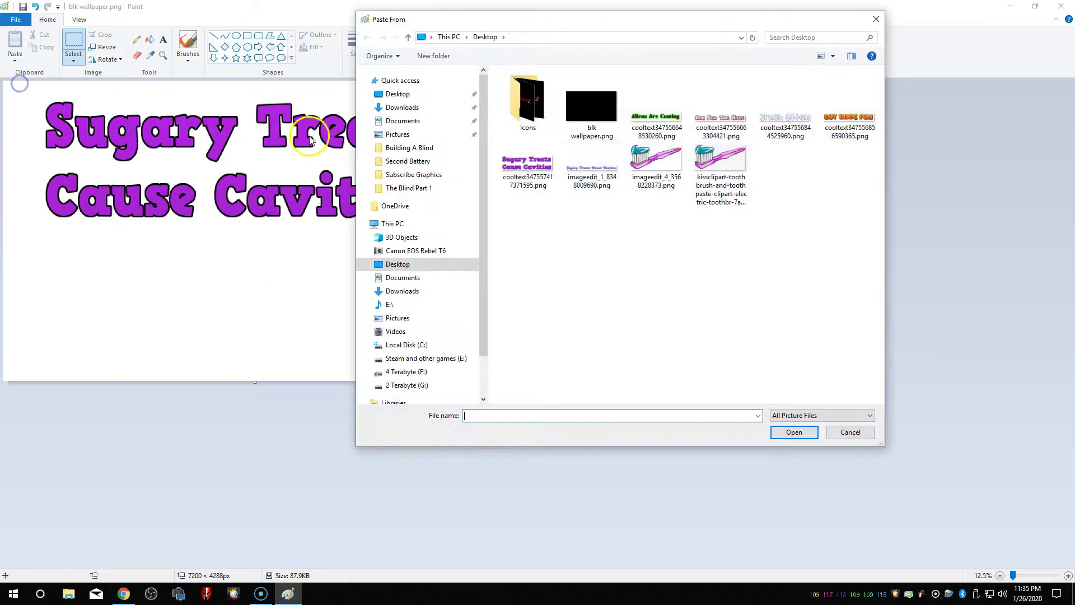
double_click(787, 115)
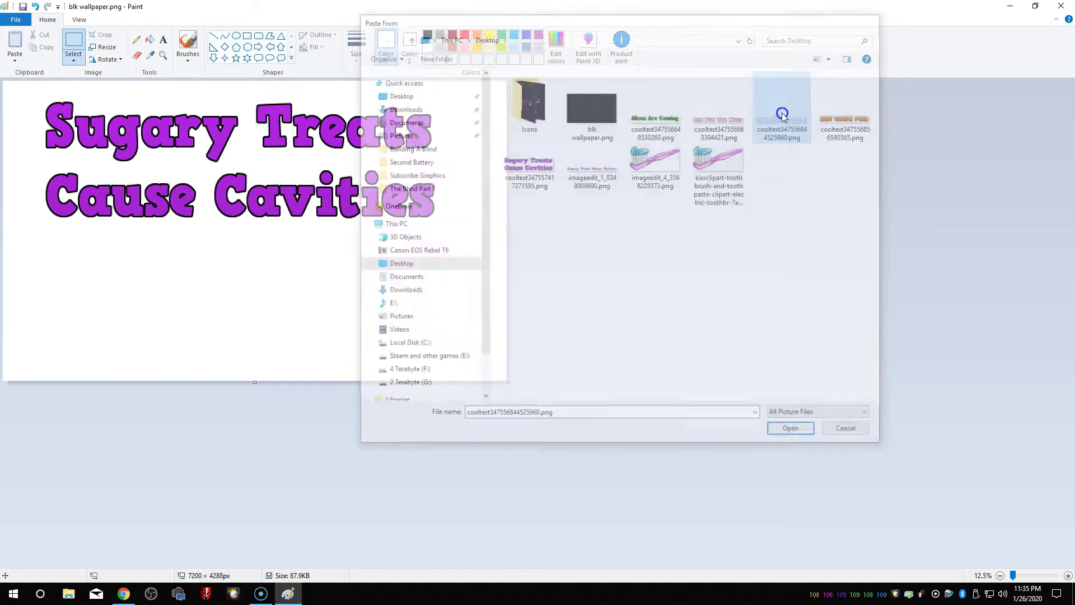
drag(69, 93, 203, 149)
mouse_move(136, 140)
mouse_down()
mouse_move(307, 261)
mouse_move(283, 286)
mouse_up()
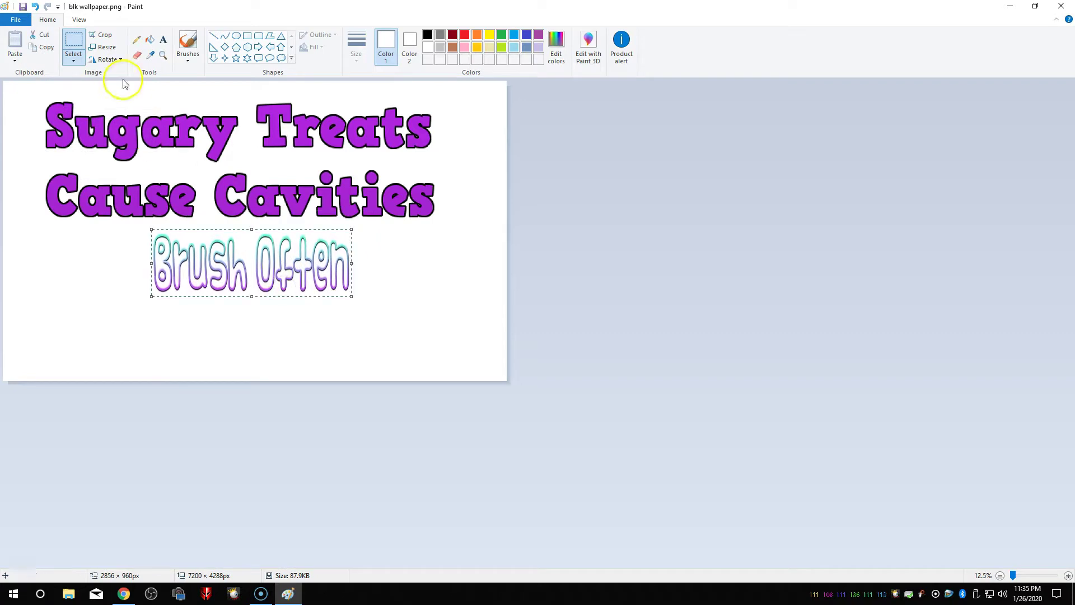
click(86, 308)
- Insert imageedit_4_3568228373.png from file, stretch the toothbrush to about 4944 × 1032 px and place it below "Brush Often"
click(14, 62)
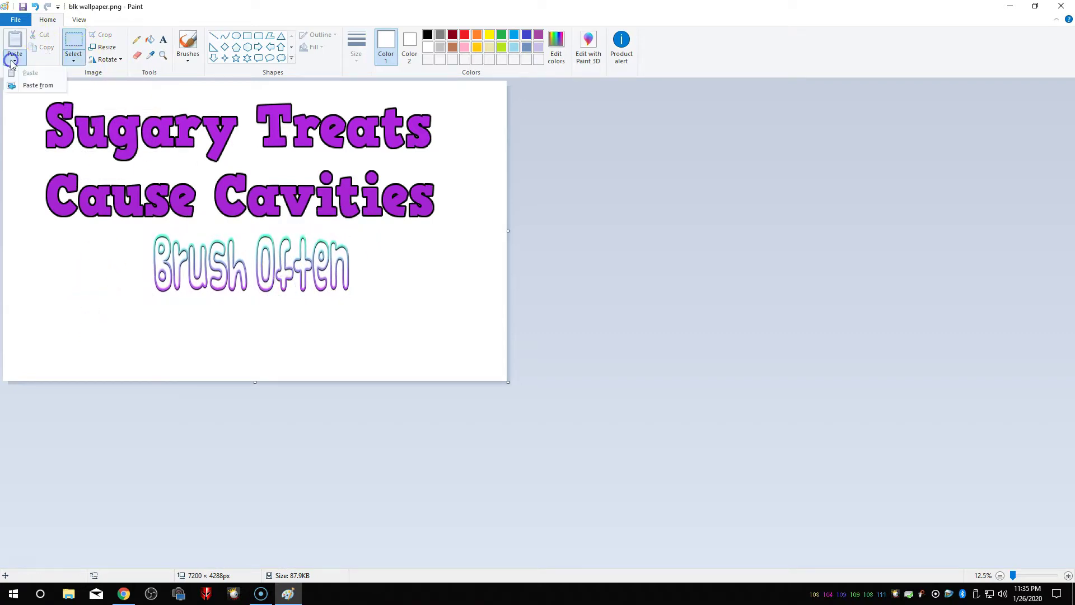
click(32, 87)
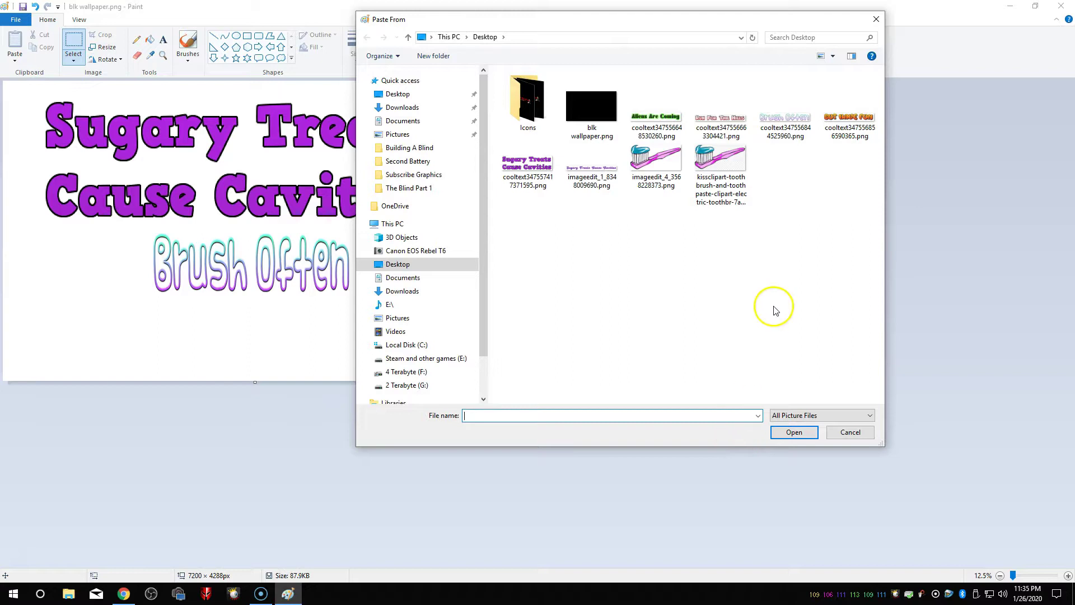
double_click(657, 161)
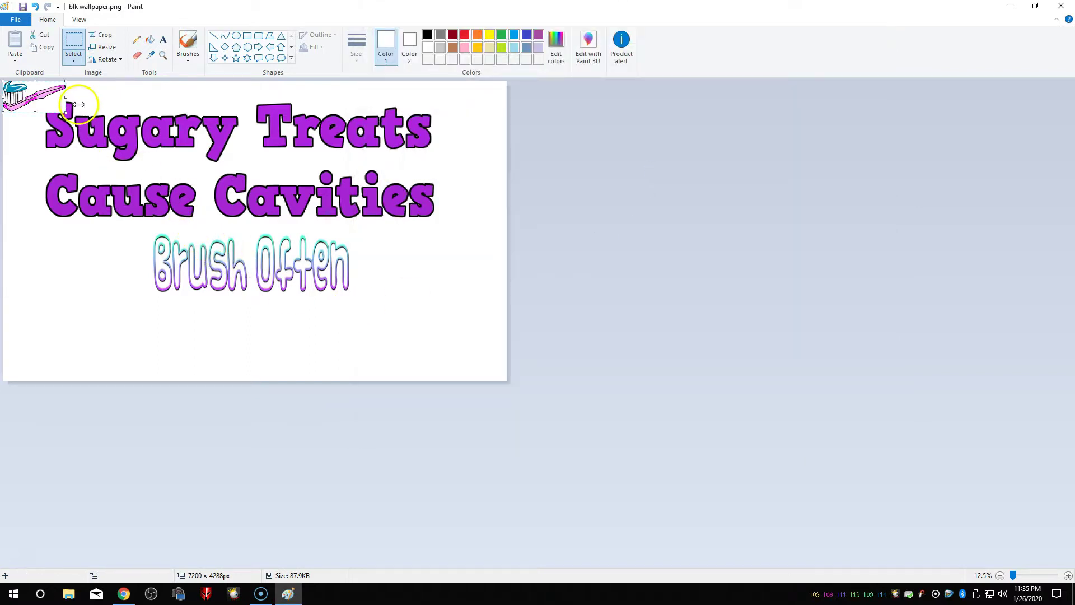
drag(3, 81, 349, 153)
mouse_move(185, 140)
mouse_down()
mouse_move(372, 411)
mouse_move(386, 345)
mouse_move(310, 347)
mouse_move(306, 358)
mouse_up()
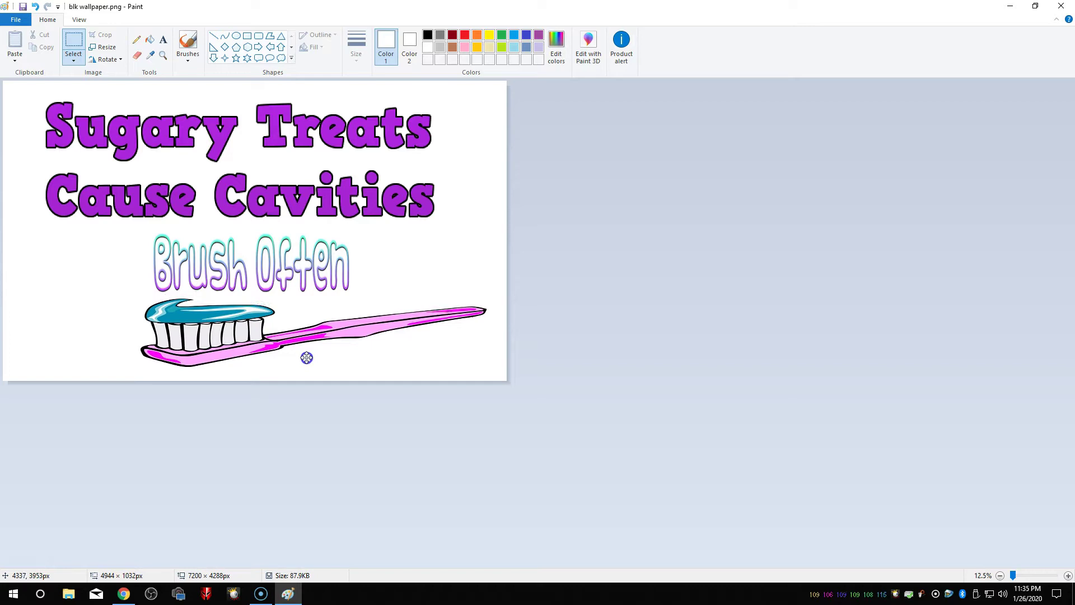
click(104, 221)
- Save the finished picture to the desktop as a PNG named thumbnail
click(16, 19)
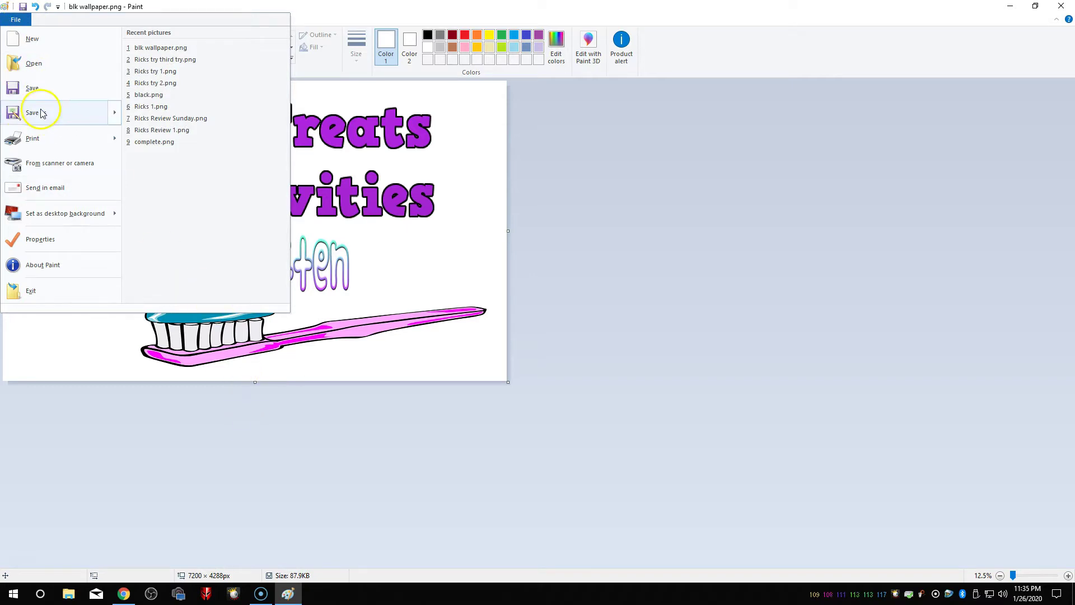
mouse_move(90, 110)
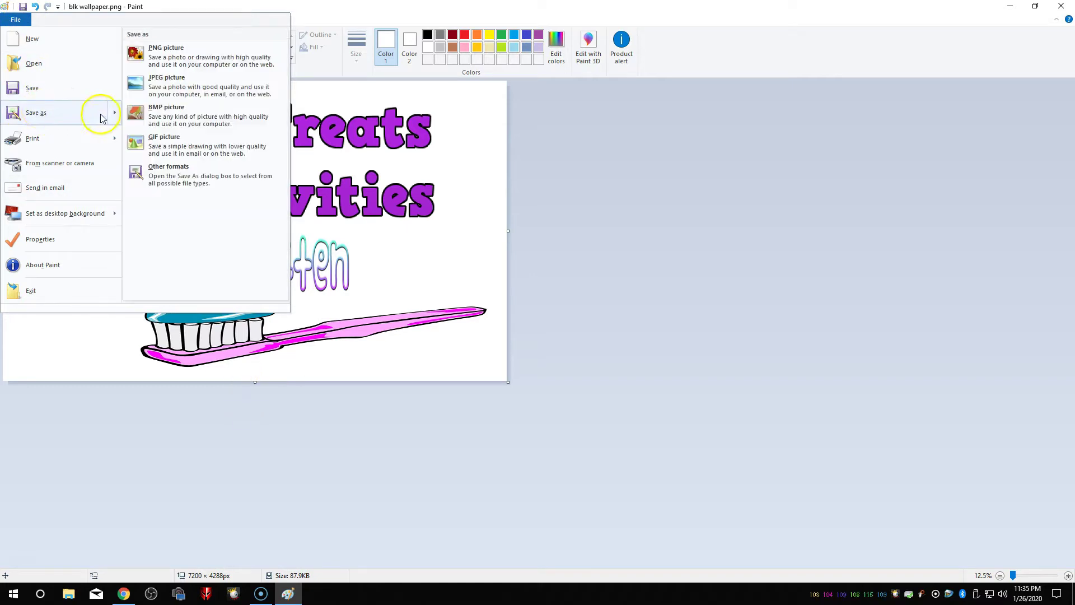
click(160, 60)
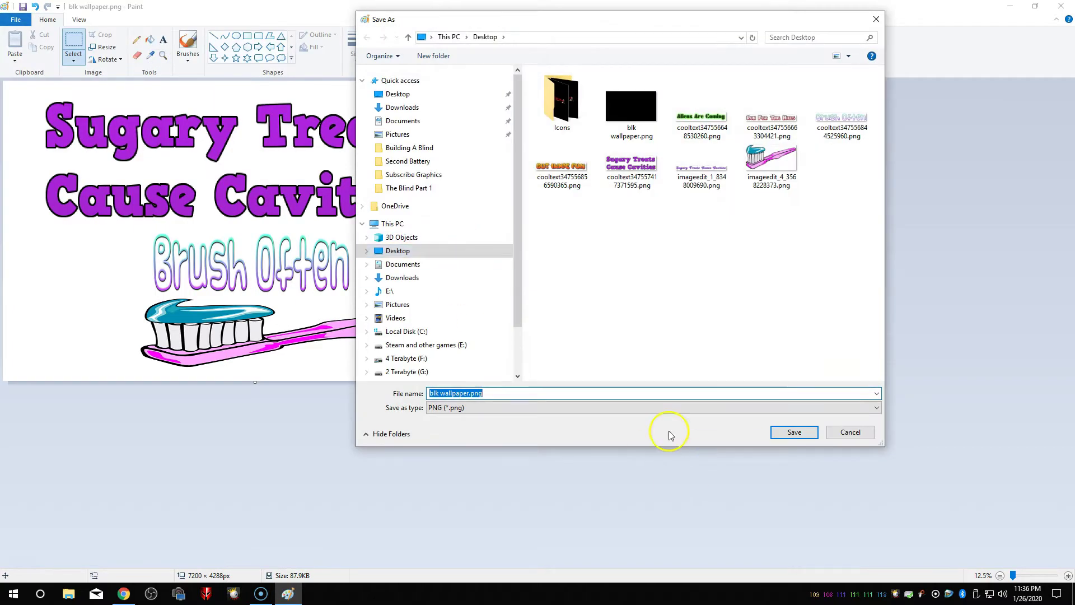
text(thumbnail)
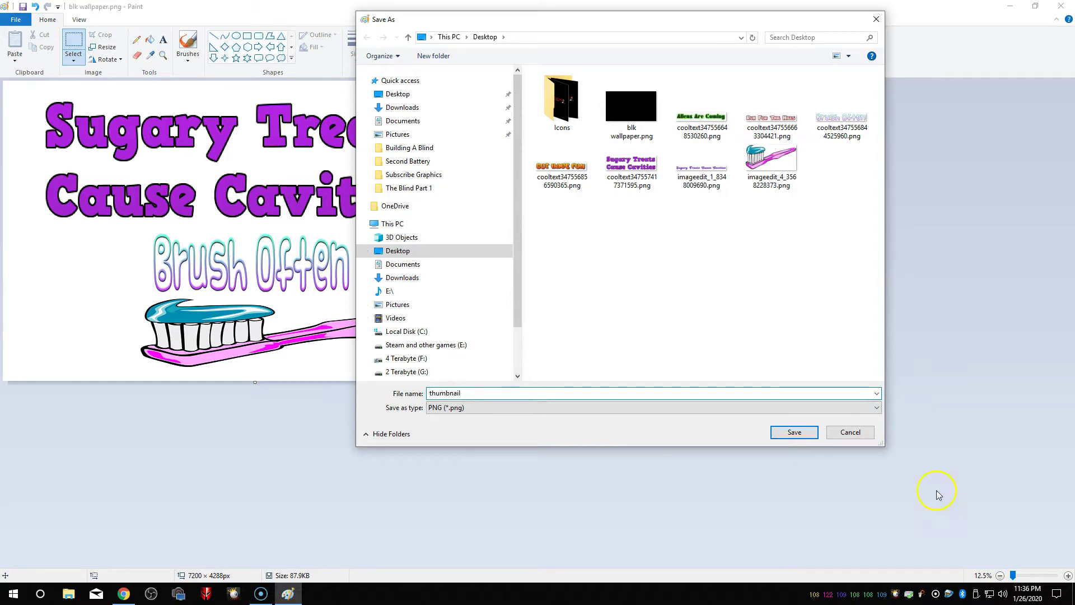
click(794, 432)
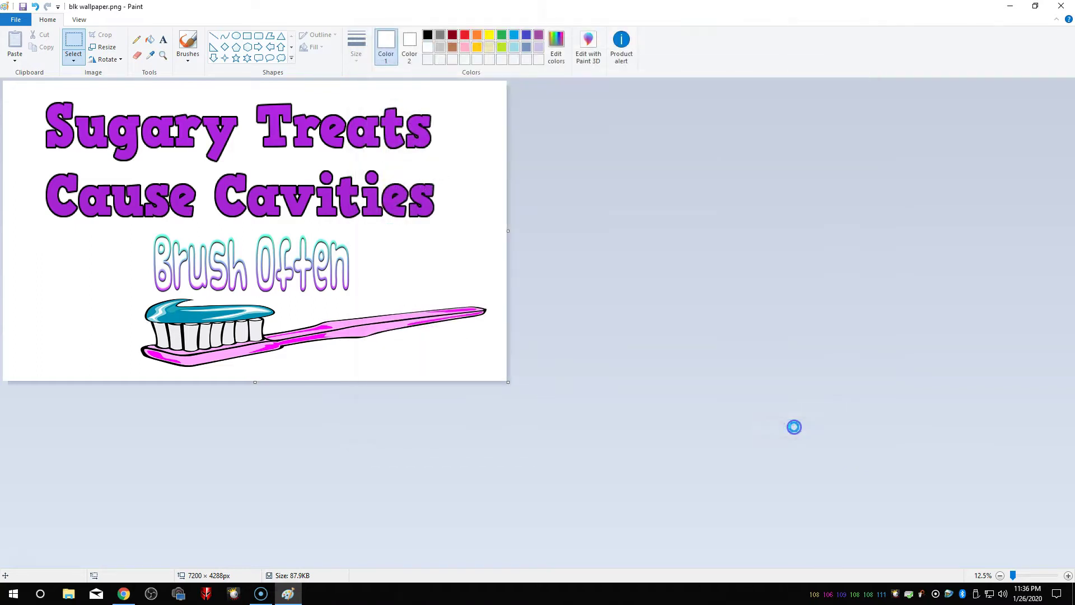
- Close Paint, view thumbnail.png from the desktop in Photos and close the viewer
click(1062, 6)
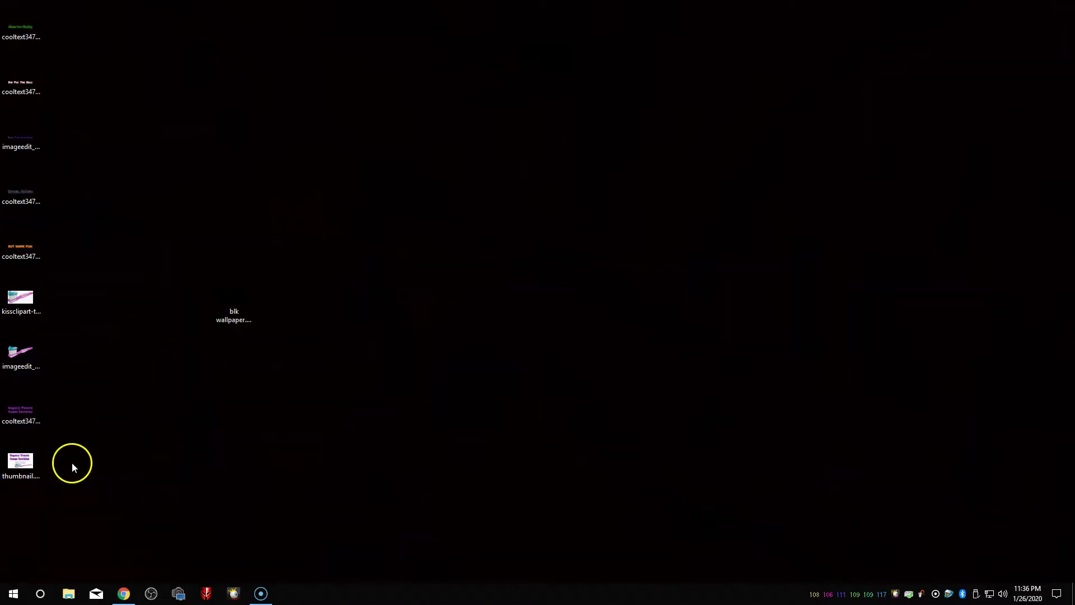
click(23, 460)
double_click(24, 460)
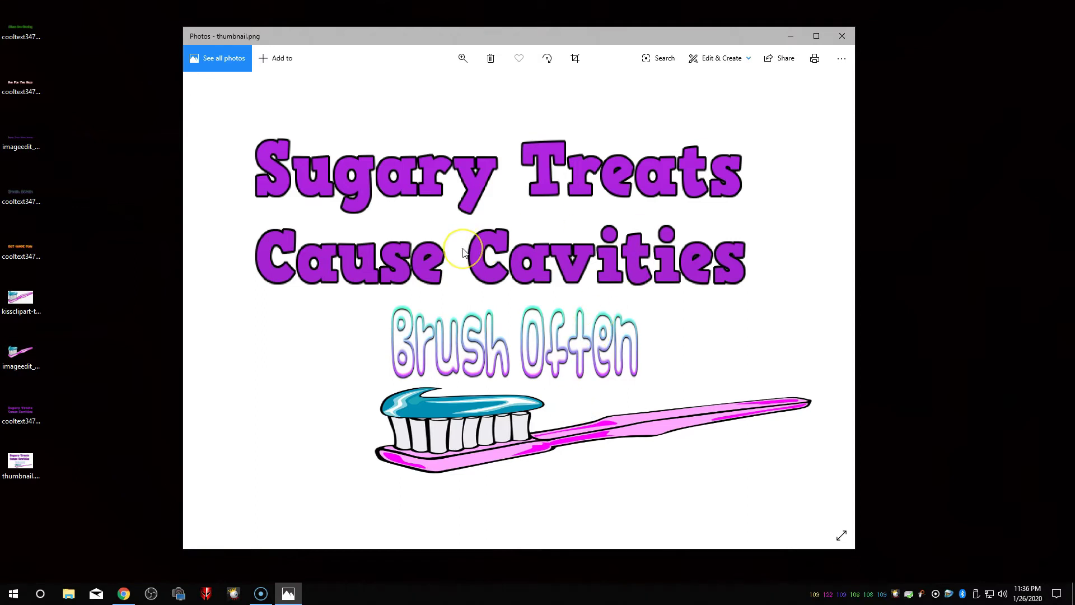
click(842, 37)
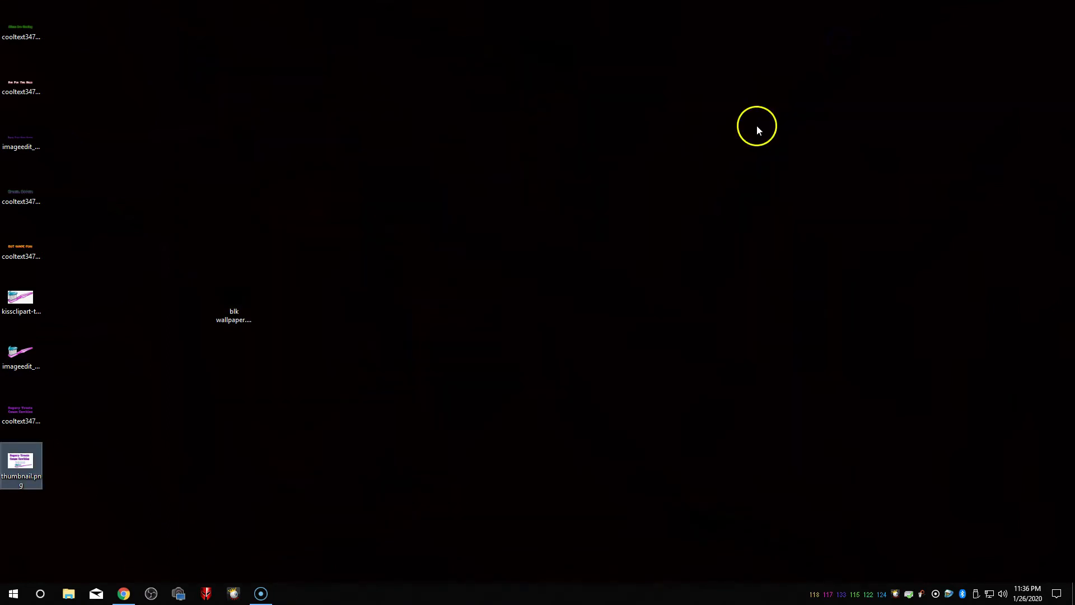